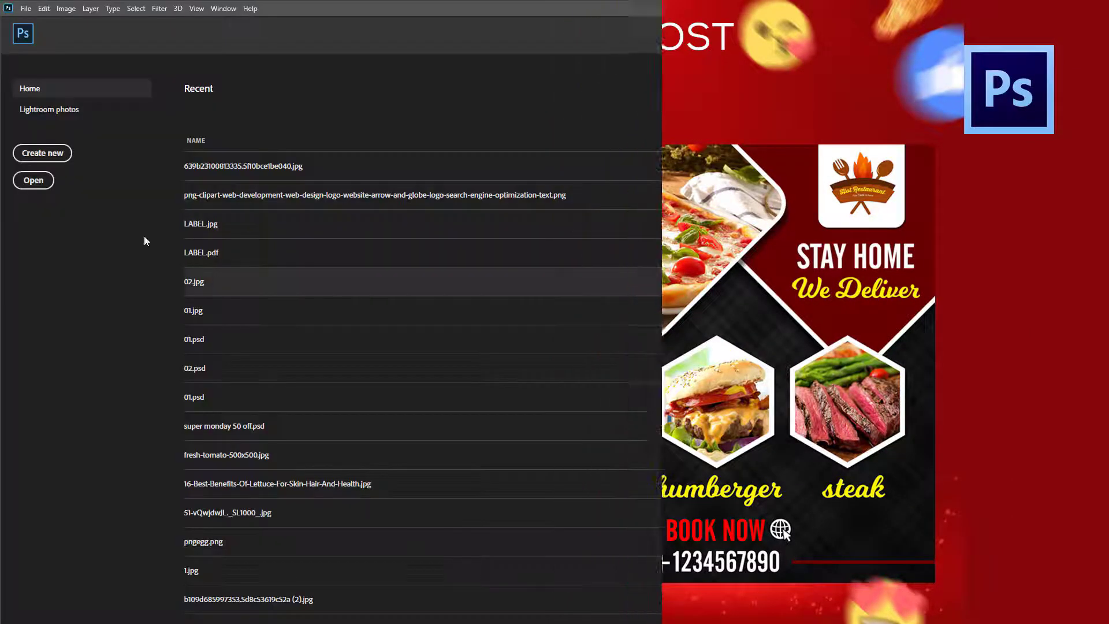
Create a new square 21 × 21 cm document at 300 ppi (2480 × 2480 px)
{"action": "left_click", "coordinate": [60, 152]}
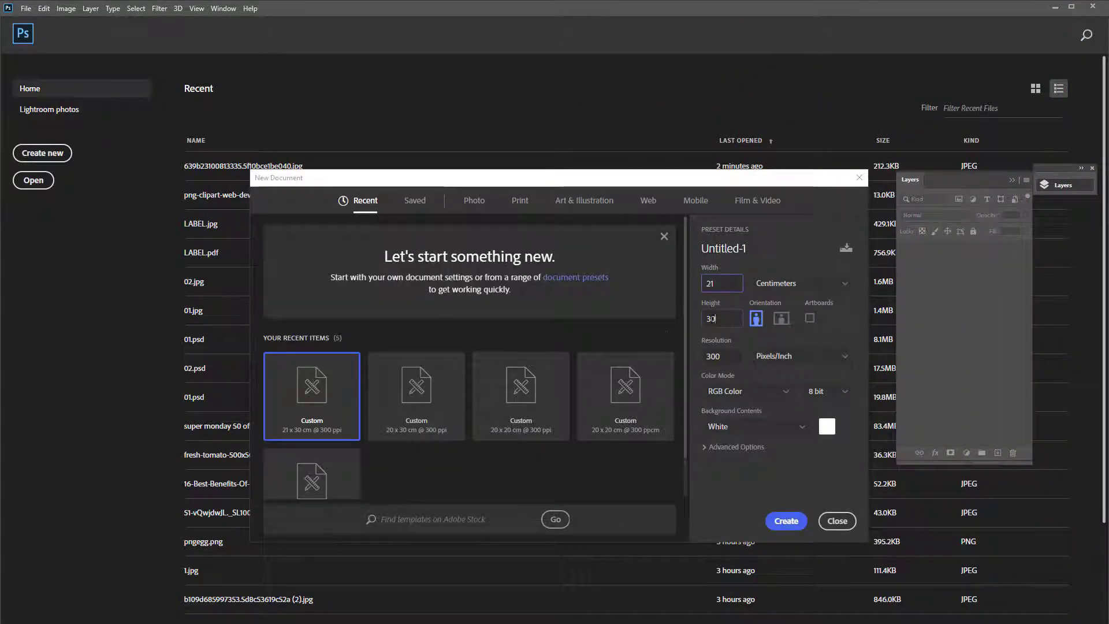
{"action": "key", "text": "BackSpace"}
{"action": "key", "text": "BackSpace"}
{"action": "type", "text": "21"}
{"action": "key", "text": "Return"}
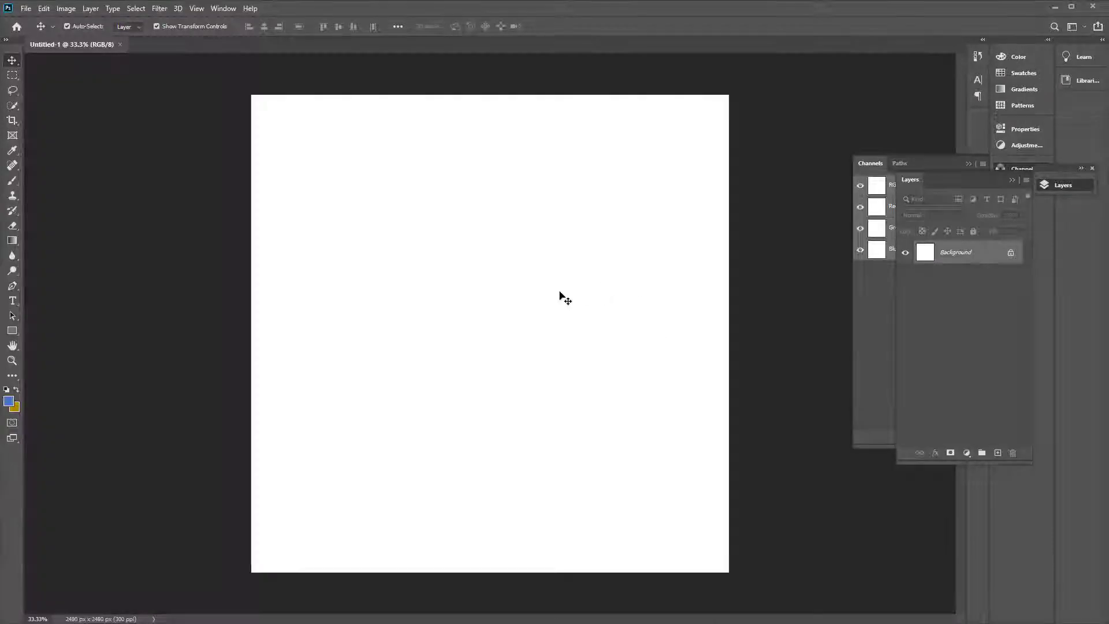
Place the linked dark texture 1489184.jpg and scale it to cover the whole canvas
{"action": "scroll", "coordinate": [116, 101], "scroll_direction": "down", "scroll_amount": 1}
{"action": "left_click", "coordinate": [26, 9]}
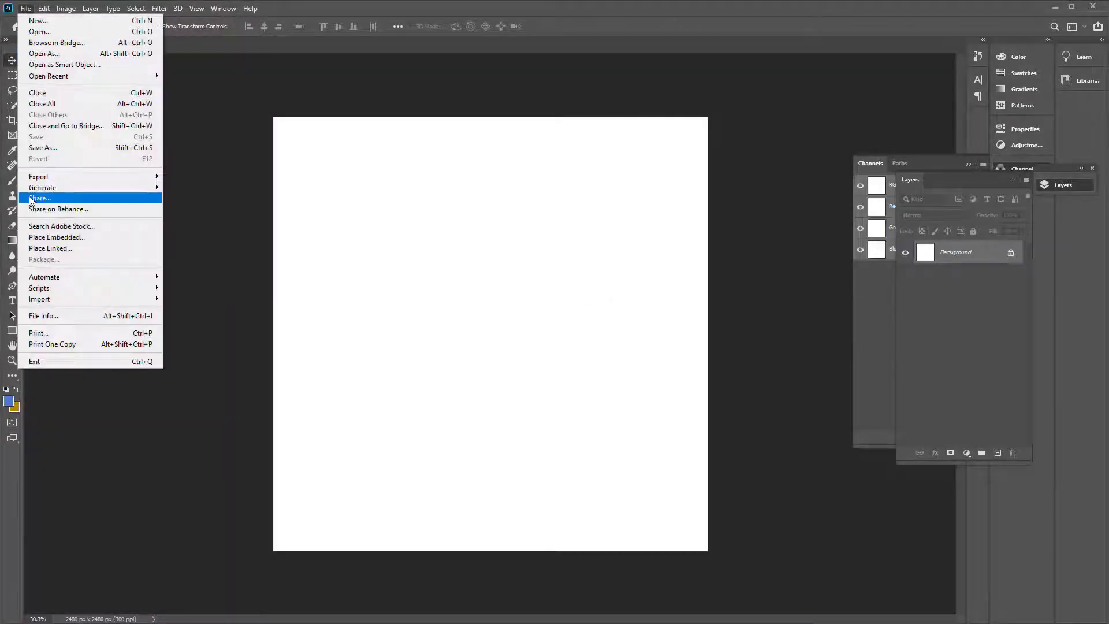
{"action": "left_click", "coordinate": [41, 250]}
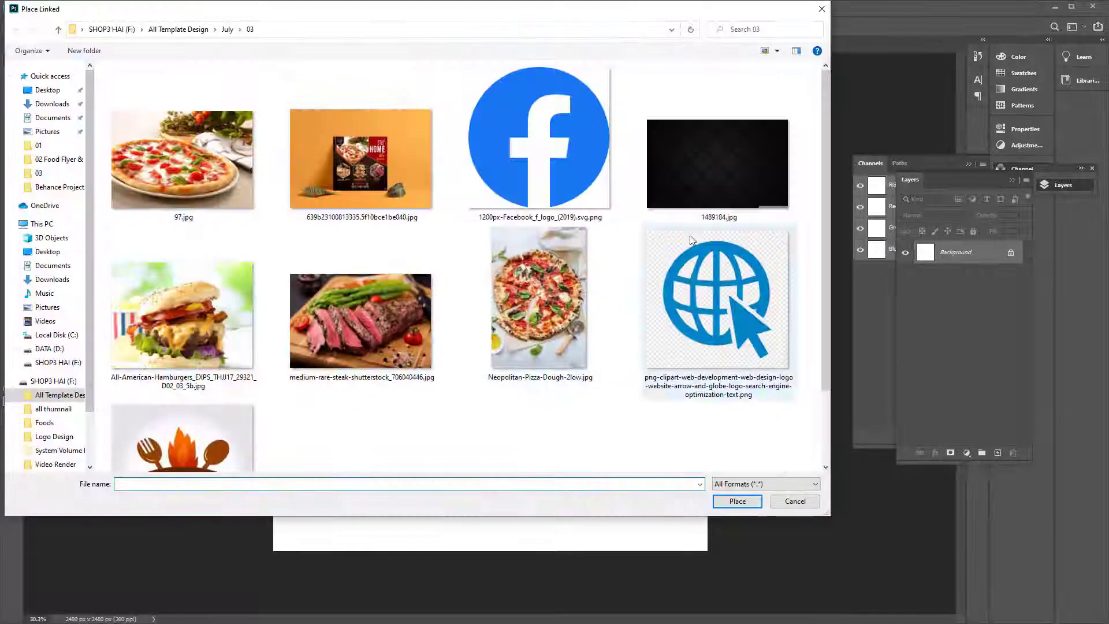
{"action": "left_click", "coordinate": [715, 192]}
{"action": "double_click", "coordinate": [715, 192]}
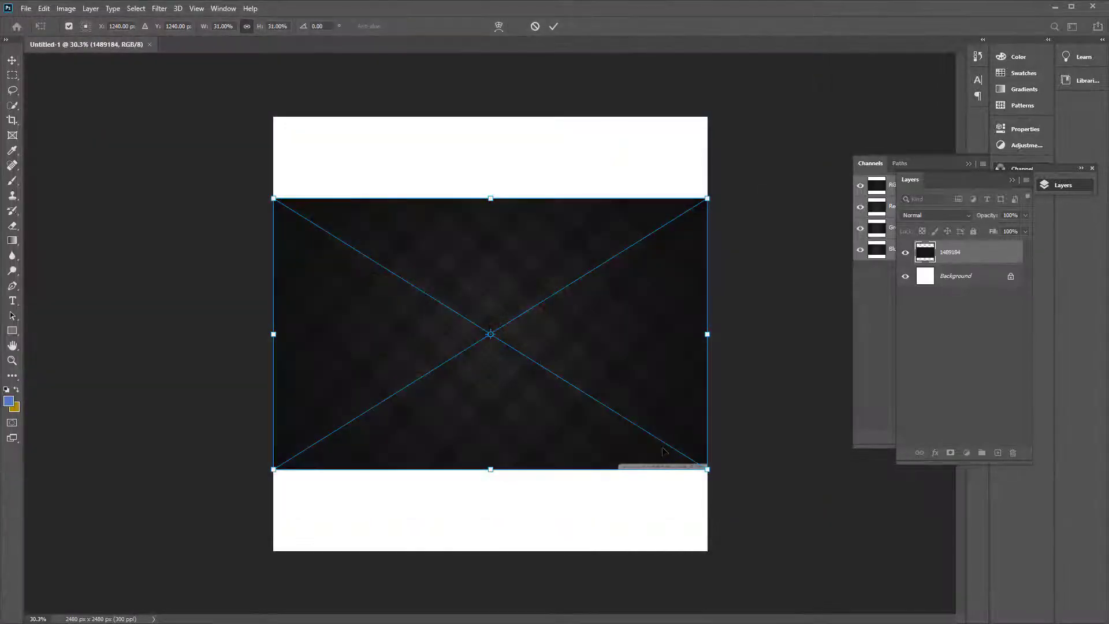
{"action": "left_click_drag", "start_coordinate": [708, 470], "coordinate": [861, 579]}
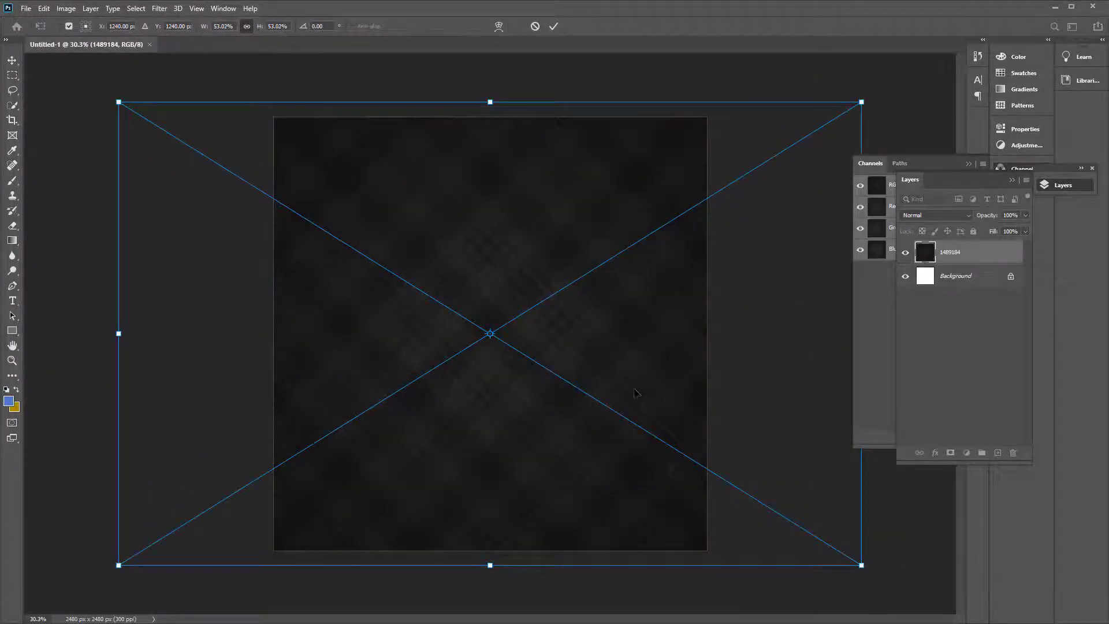
{"action": "left_click_drag", "start_coordinate": [634, 395], "coordinate": [635, 410]}
{"action": "left_click", "coordinate": [554, 26]}
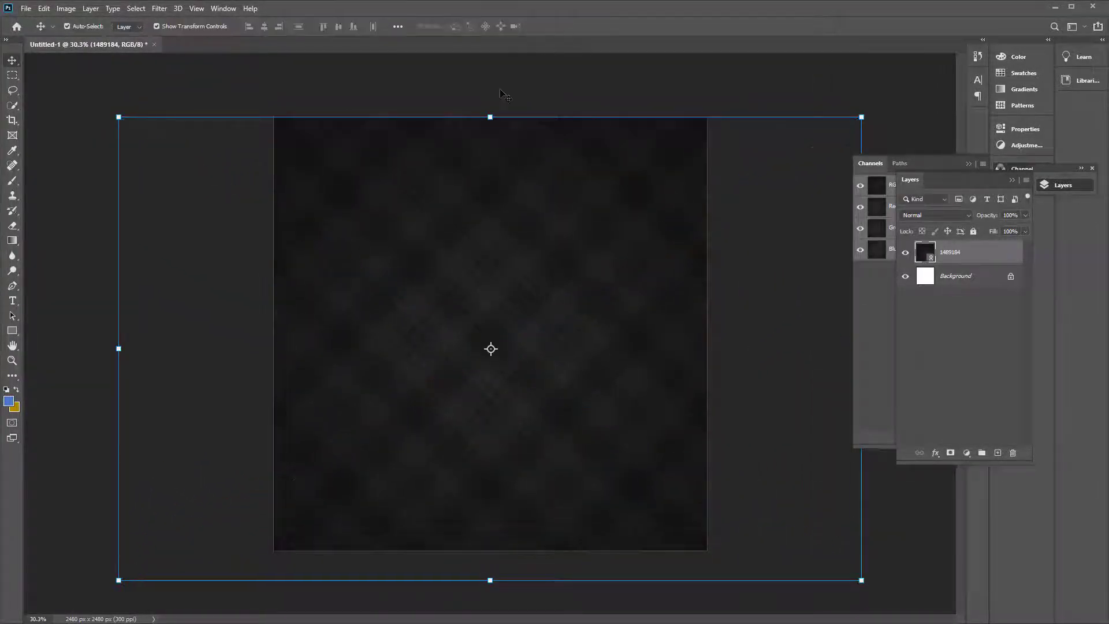
{"action": "key", "text": "ctrl+minus"}
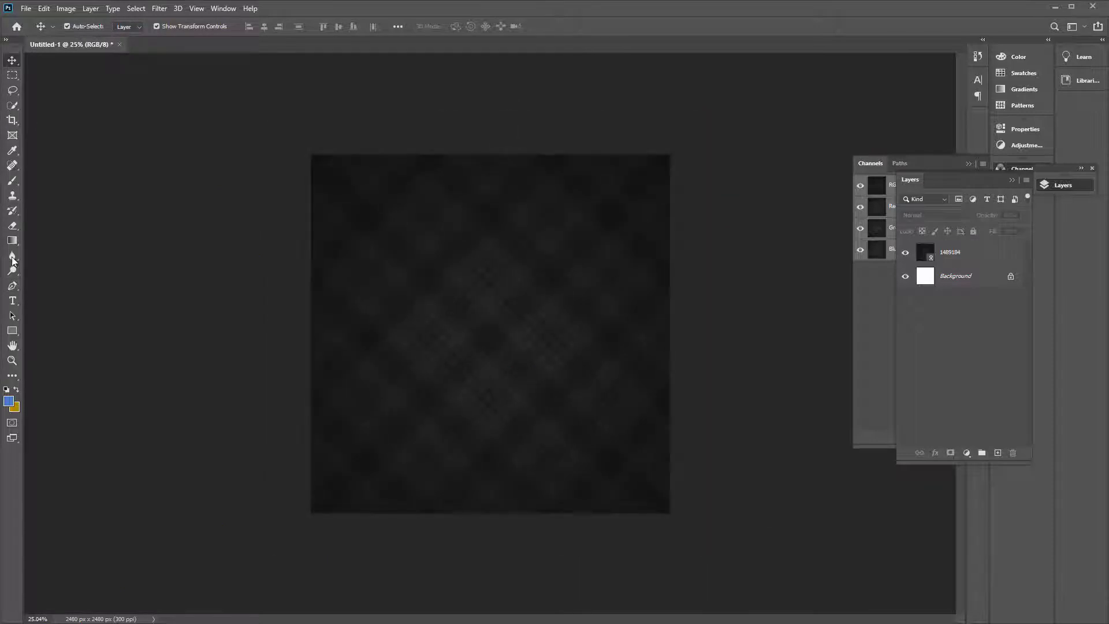
Draw a square in the upper left with rounded corners
{"action": "left_click", "coordinate": [12, 330]}
{"action": "left_click_drag", "start_coordinate": [367, 213], "coordinate": [515, 433]}
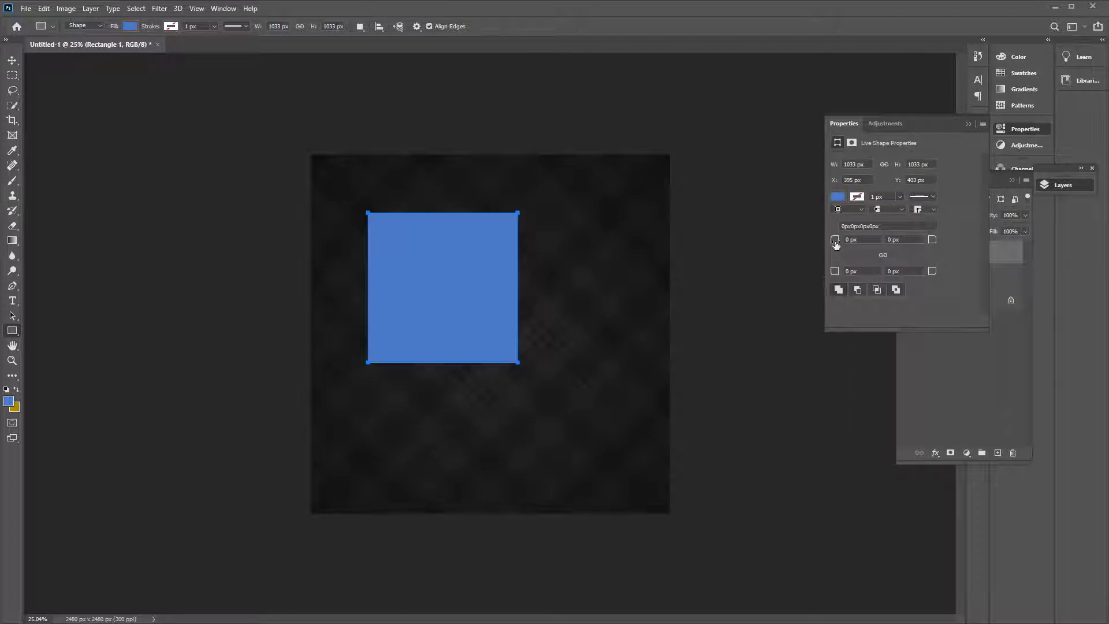
{"action": "mouse_move", "coordinate": [853, 242]}
{"action": "left_mouse_down"}
{"action": "mouse_move", "coordinate": [918, 243]}
{"action": "mouse_move", "coordinate": [882, 254]}
{"action": "mouse_move", "coordinate": [883, 245]}
{"action": "left_mouse_up"}
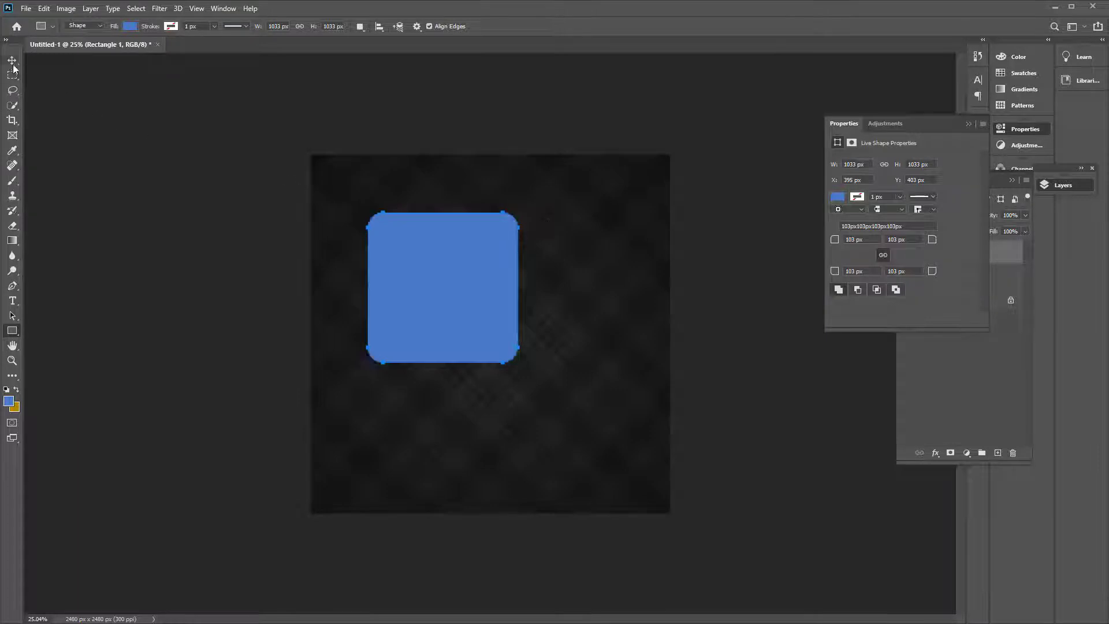
Rotate the rounded square 45° into a diamond, then move it up and enlarge it over the top edge
{"action": "key", "text": "ctrl+t"}
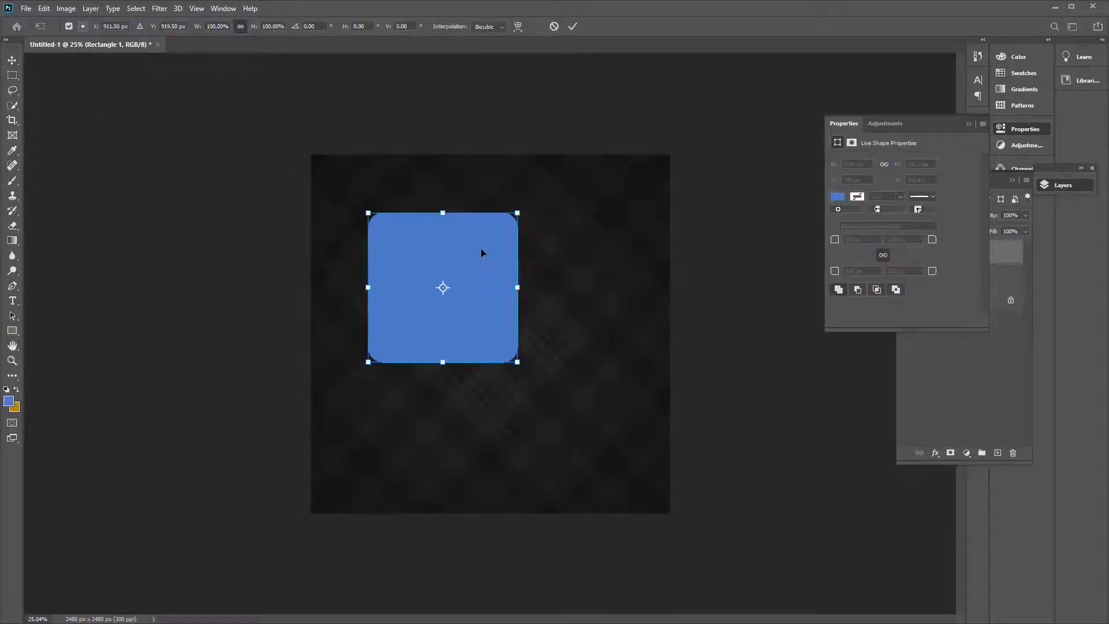
{"action": "right_click", "coordinate": [481, 252]}
{"action": "left_click", "coordinate": [527, 419]}
{"action": "type", "text": "45"}
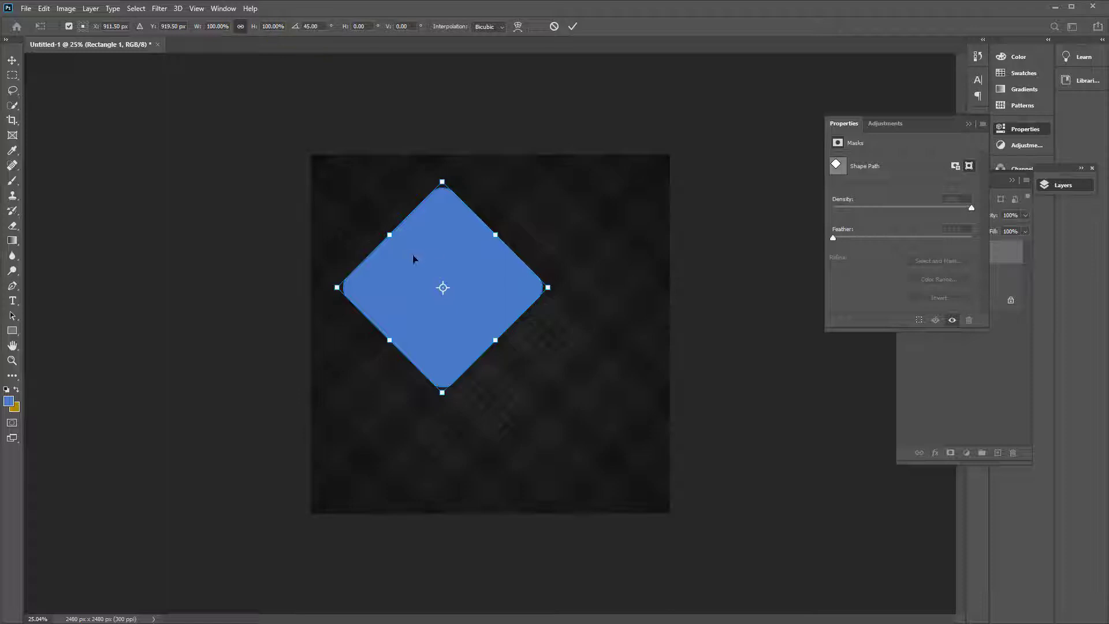
{"action": "left_click_drag", "start_coordinate": [412, 255], "coordinate": [407, 151]}
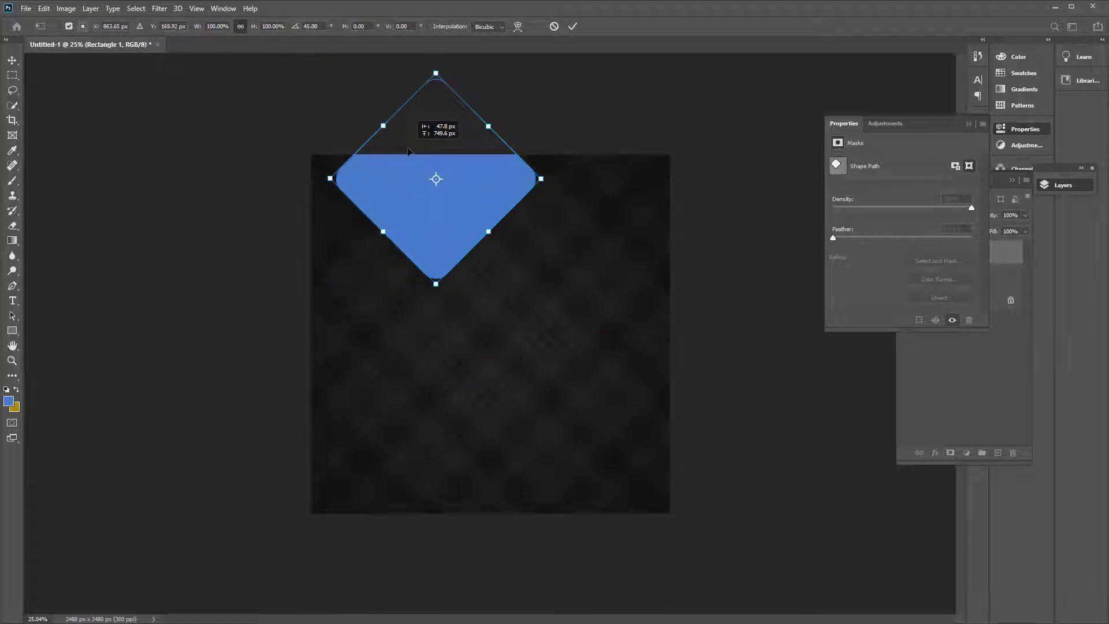
{"action": "left_click_drag", "start_coordinate": [436, 73], "coordinate": [435, 55]}
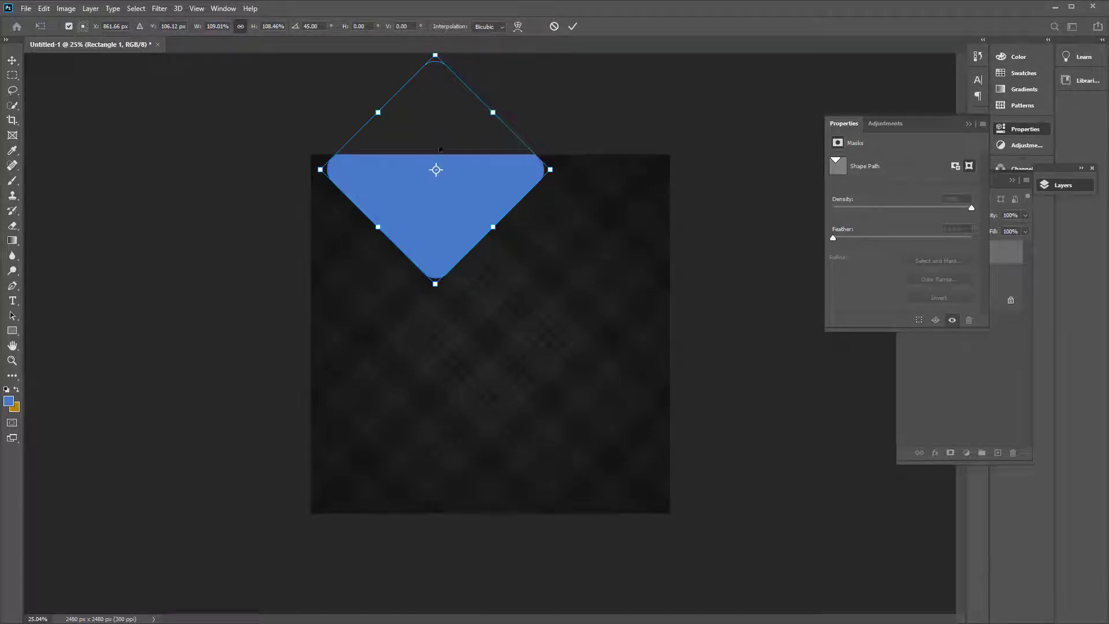
Duplicate the diamond to the right, enlarged and positioned along the top edge
{"action": "key", "text": "Return"}
{"action": "mouse_move", "coordinate": [462, 199]}
{"action": "left_mouse_down"}
{"action": "mouse_move", "coordinate": [462, 230]}
{"action": "mouse_move", "coordinate": [615, 262]}
{"action": "left_mouse_up"}
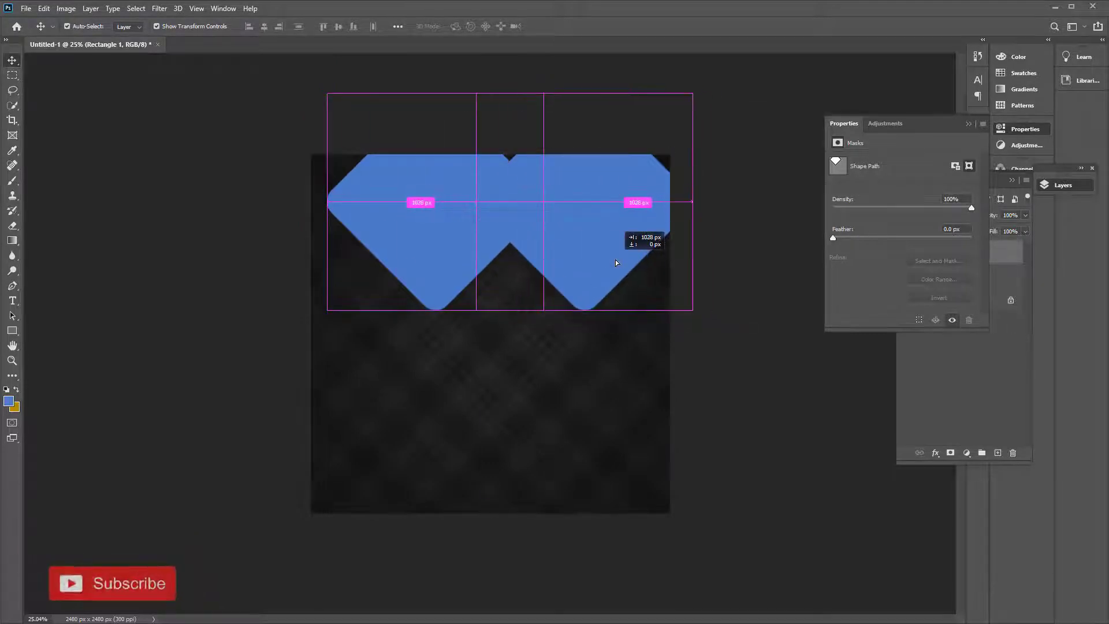
{"action": "key", "text": "ctrl+t"}
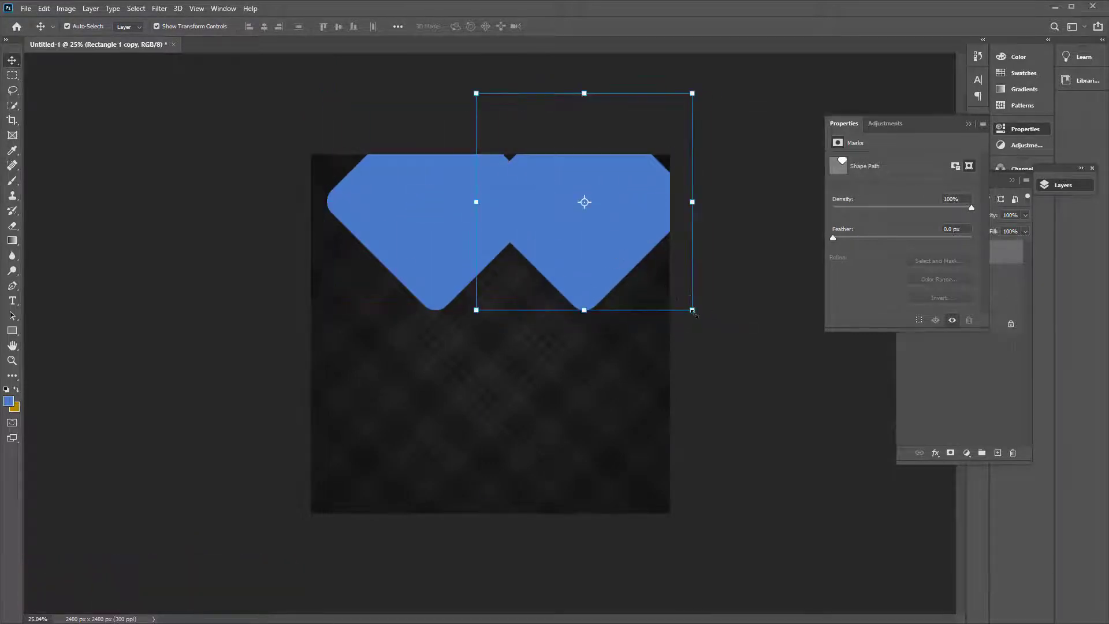
{"action": "left_click_drag", "start_coordinate": [692, 312], "coordinate": [743, 376]}
{"action": "left_click_drag", "start_coordinate": [607, 315], "coordinate": [601, 282]}
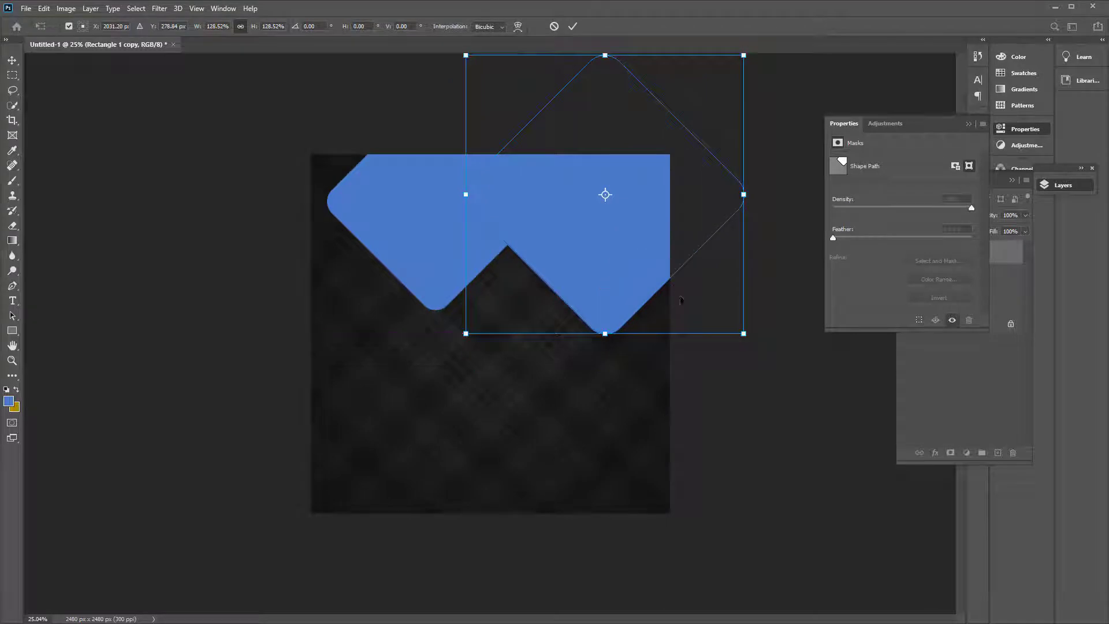
{"action": "key", "text": "Return"}
Change the left diamond's fill to red
{"action": "left_click", "coordinate": [448, 262]}
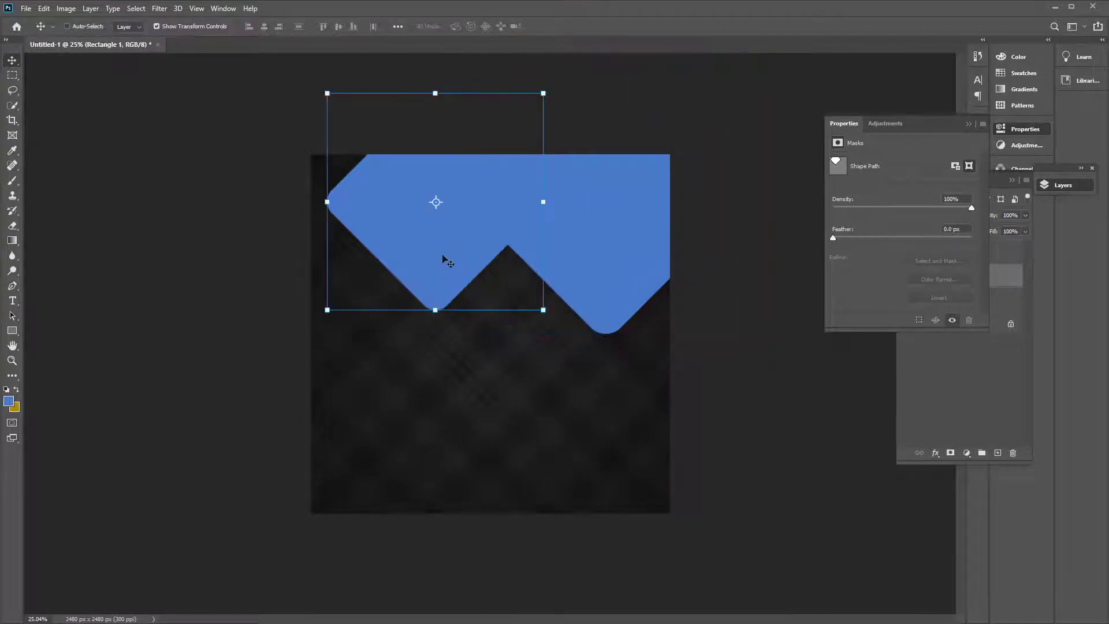
{"action": "left_click", "coordinate": [448, 261], "text": "ctrl"}
{"action": "key", "text": "u"}
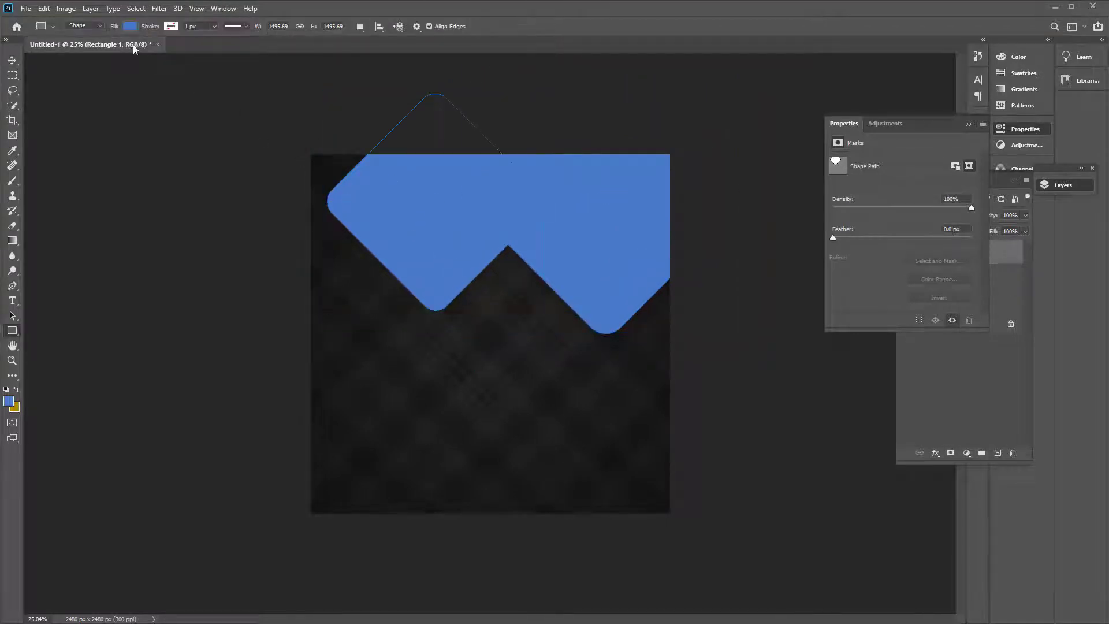
{"action": "left_click", "coordinate": [132, 26]}
{"action": "left_click", "coordinate": [131, 88]}
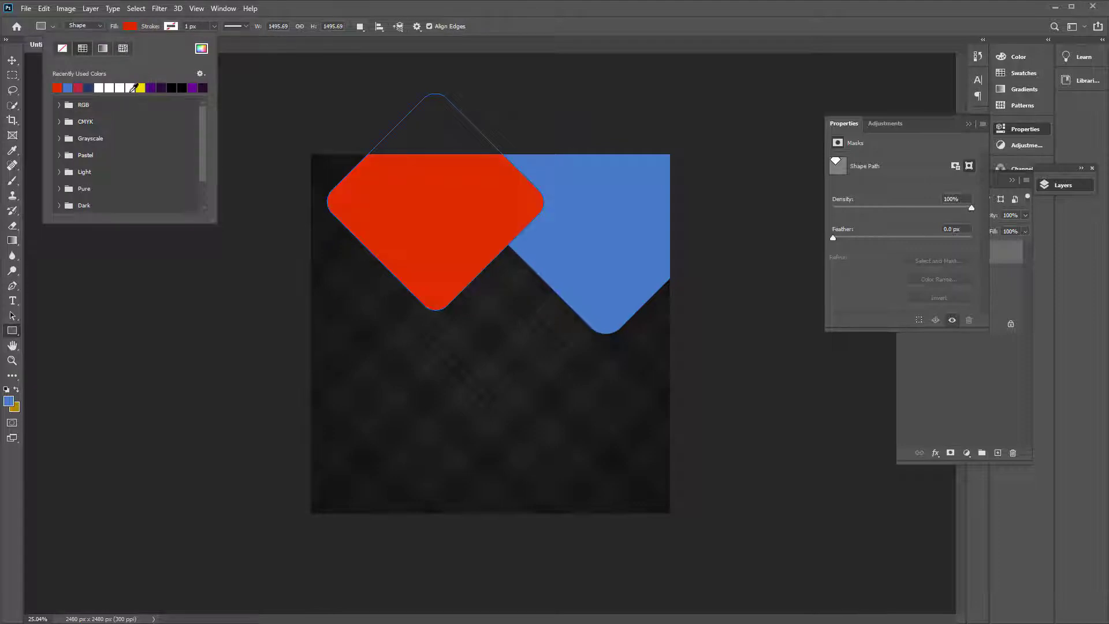
{"action": "left_click", "coordinate": [12, 60]}
{"action": "left_click", "coordinate": [611, 259]}
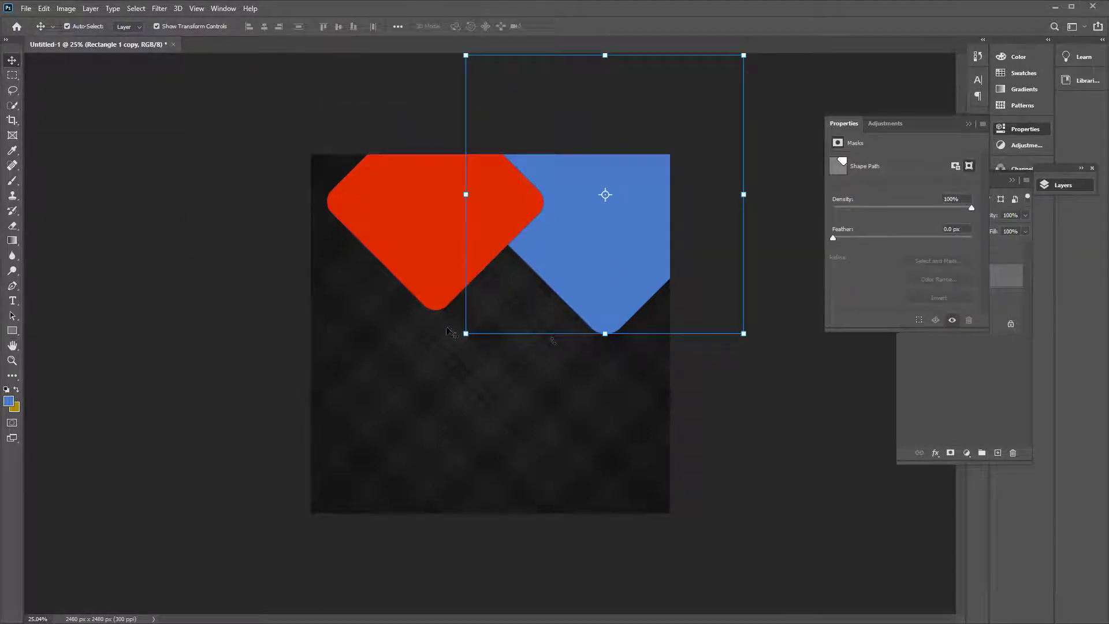
{"action": "left_click", "coordinate": [444, 255]}
{"action": "right_click", "coordinate": [14, 334]}
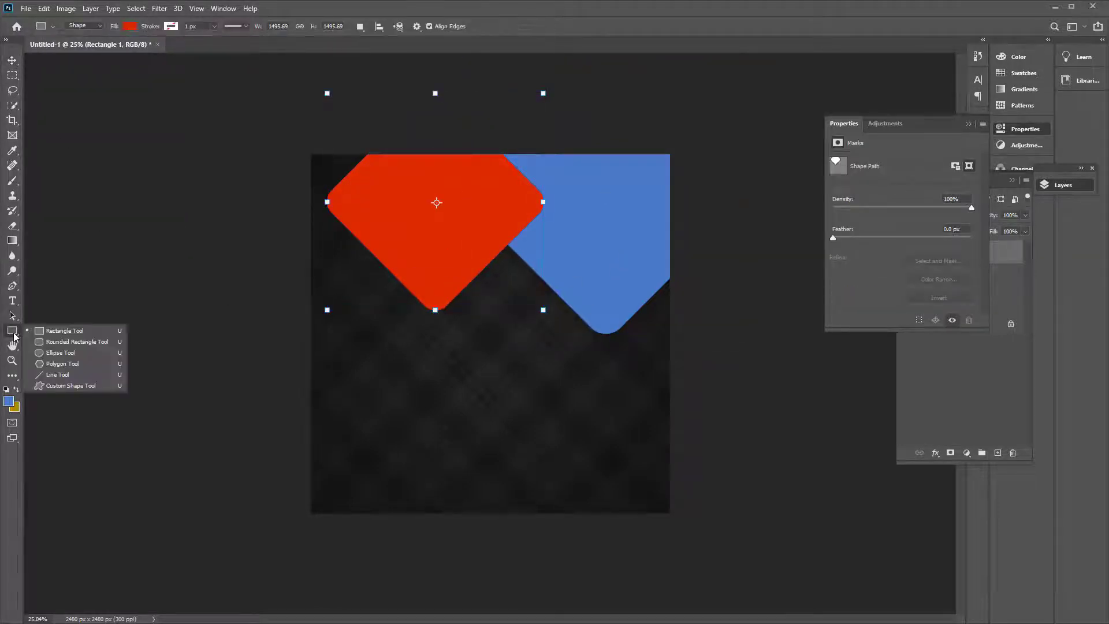
Draw a hexagon below the red diamond, then reposition and slightly shrink it
{"action": "left_click", "coordinate": [55, 361]}
{"action": "mouse_move", "coordinate": [370, 343]}
{"action": "left_mouse_down"}
{"action": "mouse_move", "coordinate": [424, 420]}
{"action": "mouse_move", "coordinate": [404, 421]}
{"action": "left_mouse_up"}
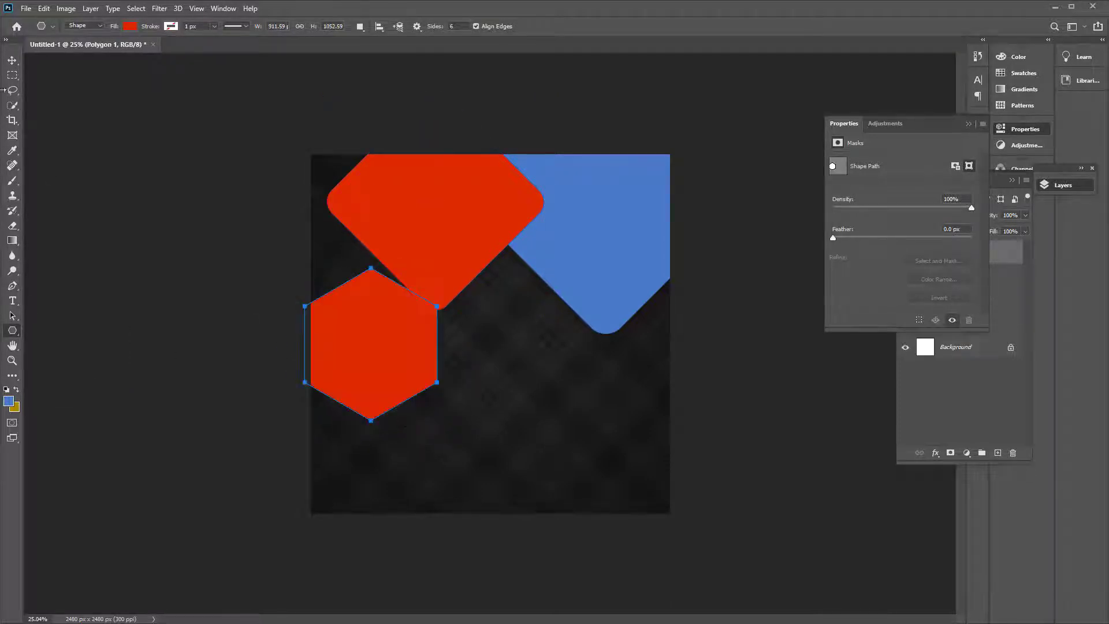
{"action": "left_click", "coordinate": [13, 60]}
{"action": "left_click_drag", "start_coordinate": [379, 341], "coordinate": [422, 384]}
{"action": "left_click_drag", "start_coordinate": [479, 463], "coordinate": [431, 407]}
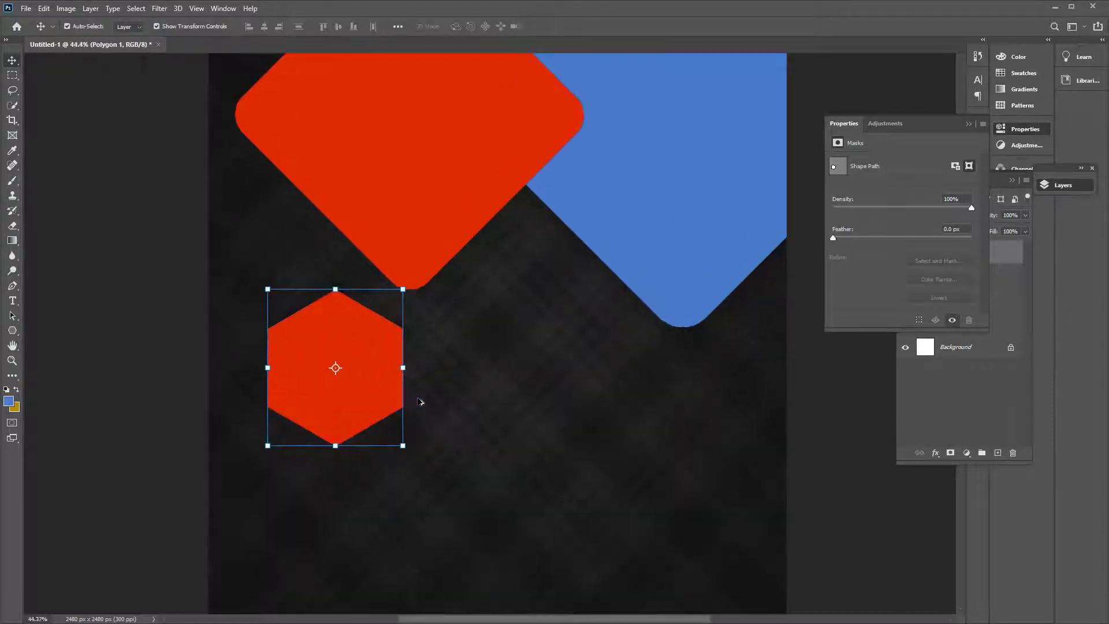
{"action": "scroll", "coordinate": [353, 395], "scroll_direction": "up", "scroll_amount": 3}
{"action": "left_click", "coordinate": [359, 393]}
{"action": "scroll", "coordinate": [359, 393], "scroll_direction": "down", "scroll_amount": 1}
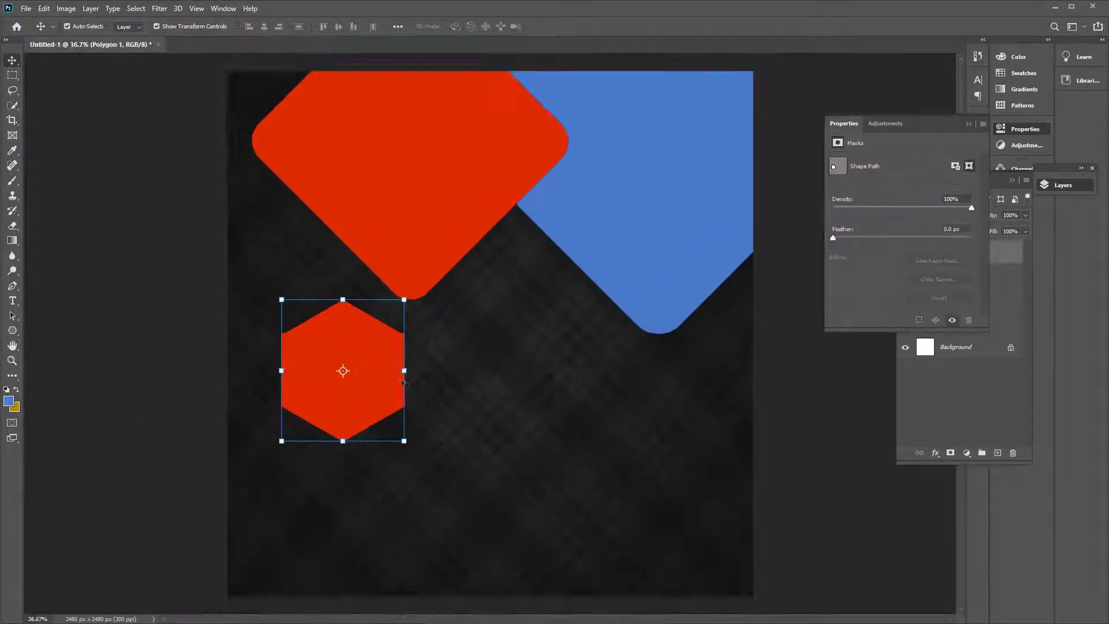
Duplicate the hexagon layer and make the copy slightly smaller
{"action": "left_click", "coordinate": [973, 126]}
{"action": "left_click_drag", "start_coordinate": [968, 255], "coordinate": [997, 453]}
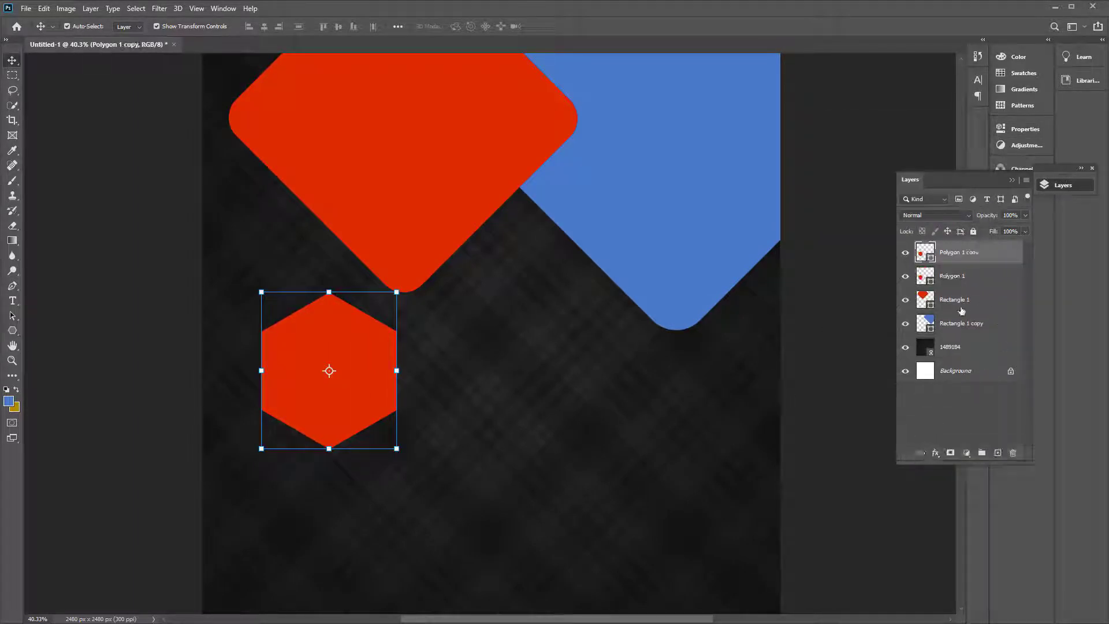
{"action": "key", "text": "ctrl+t"}
{"action": "left_click_drag", "start_coordinate": [398, 453], "coordinate": [393, 446]}
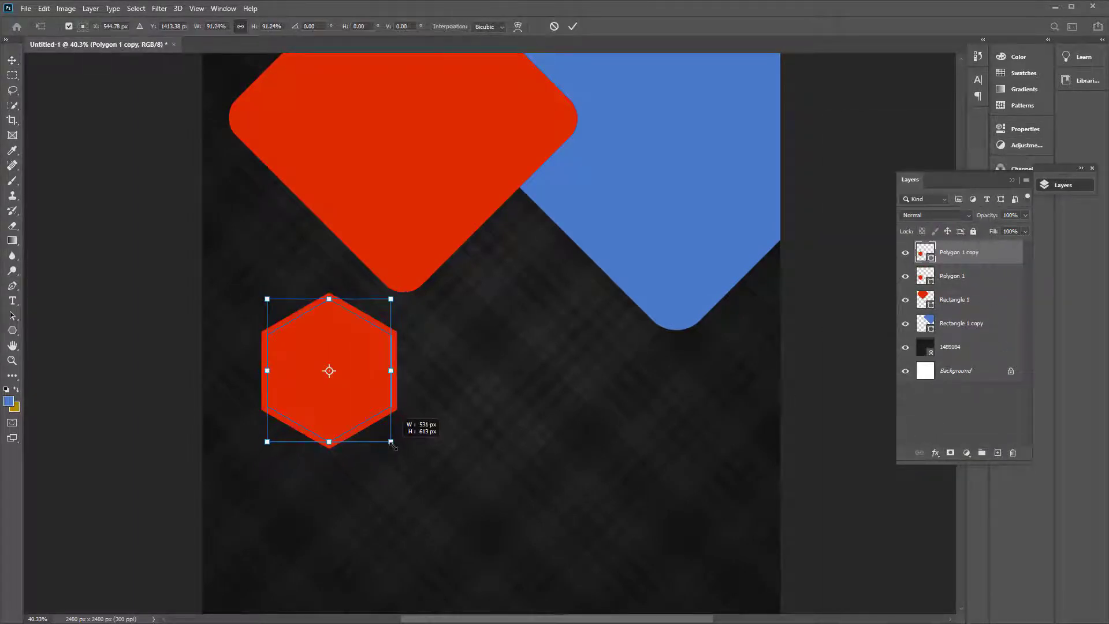
{"action": "key", "text": "Return"}
Give the original hexagon a white outline
{"action": "left_click", "coordinate": [945, 280]}
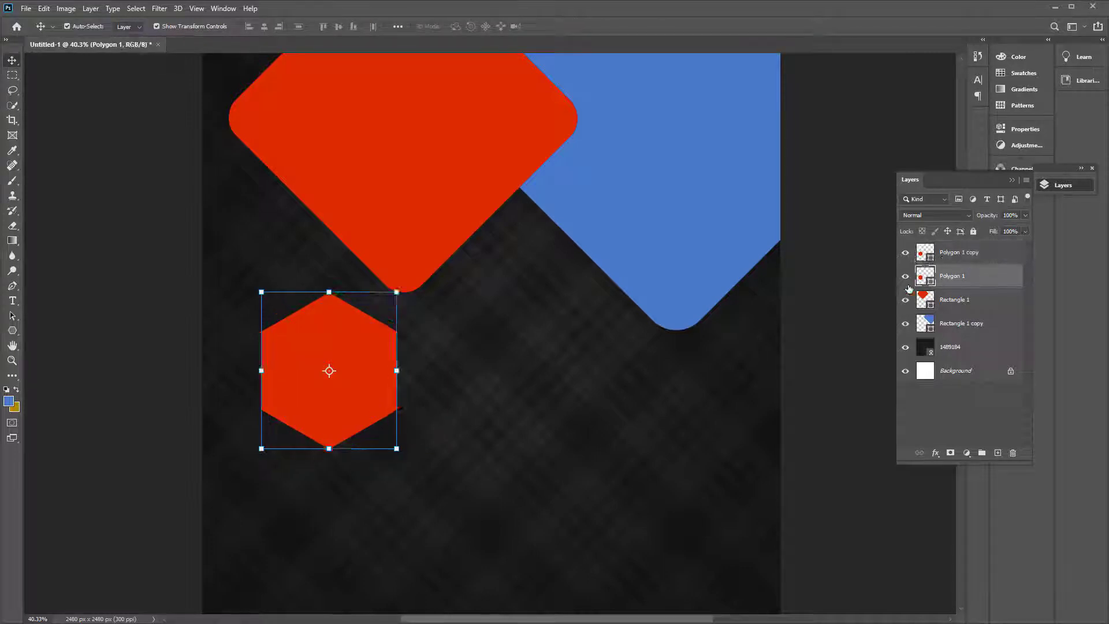
{"action": "key", "text": "u"}
{"action": "left_click", "coordinate": [131, 26]}
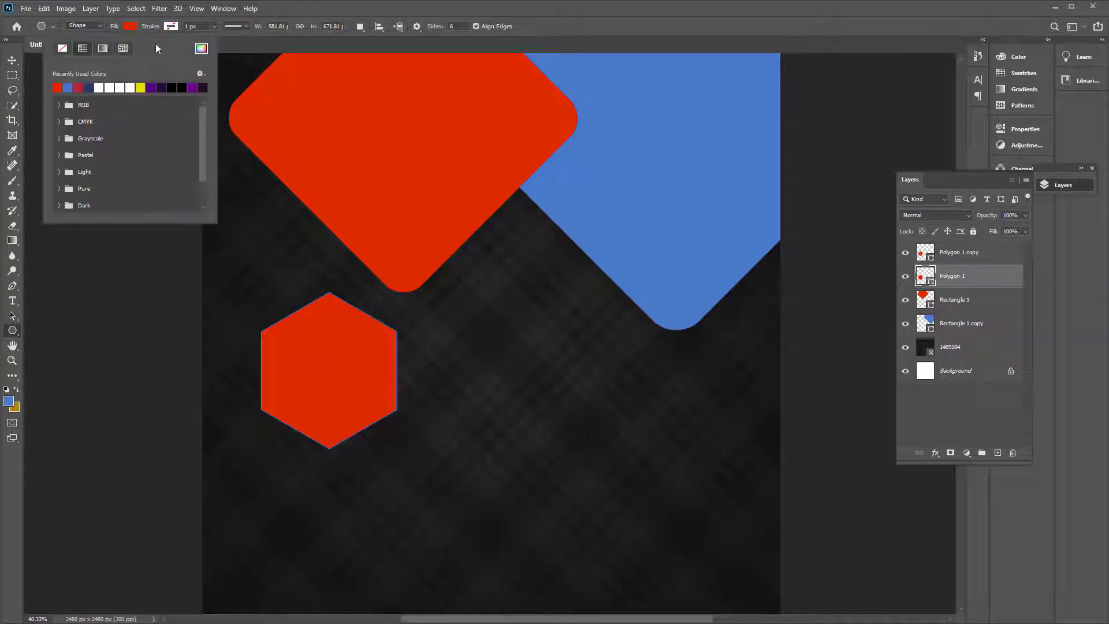
{"action": "left_click", "coordinate": [113, 86]}
{"action": "key", "text": "v"}
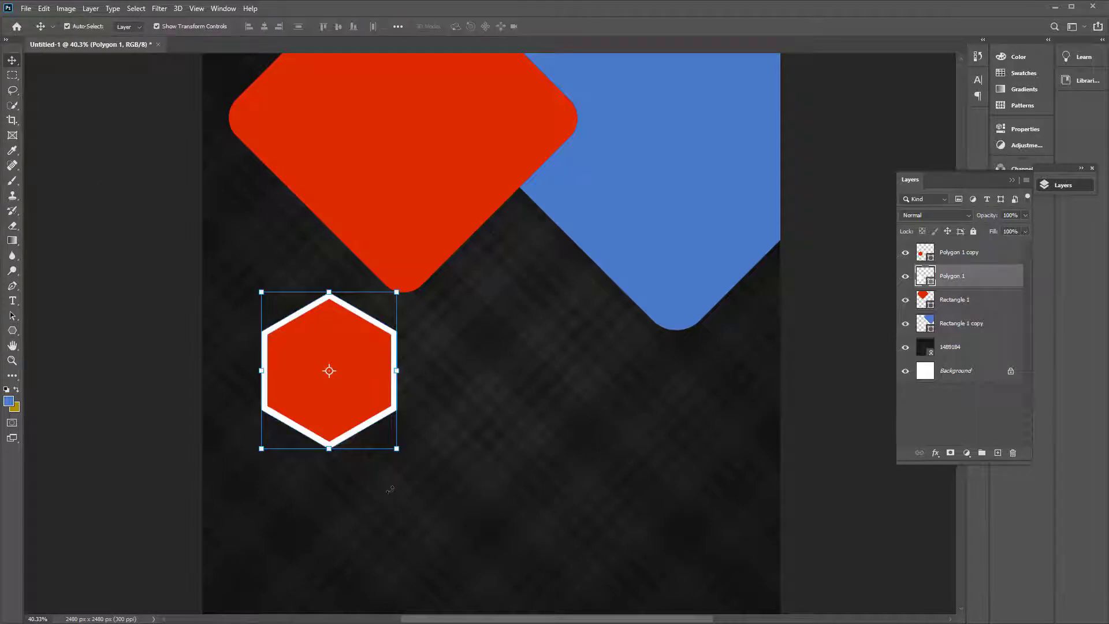
{"action": "left_click", "coordinate": [395, 498]}
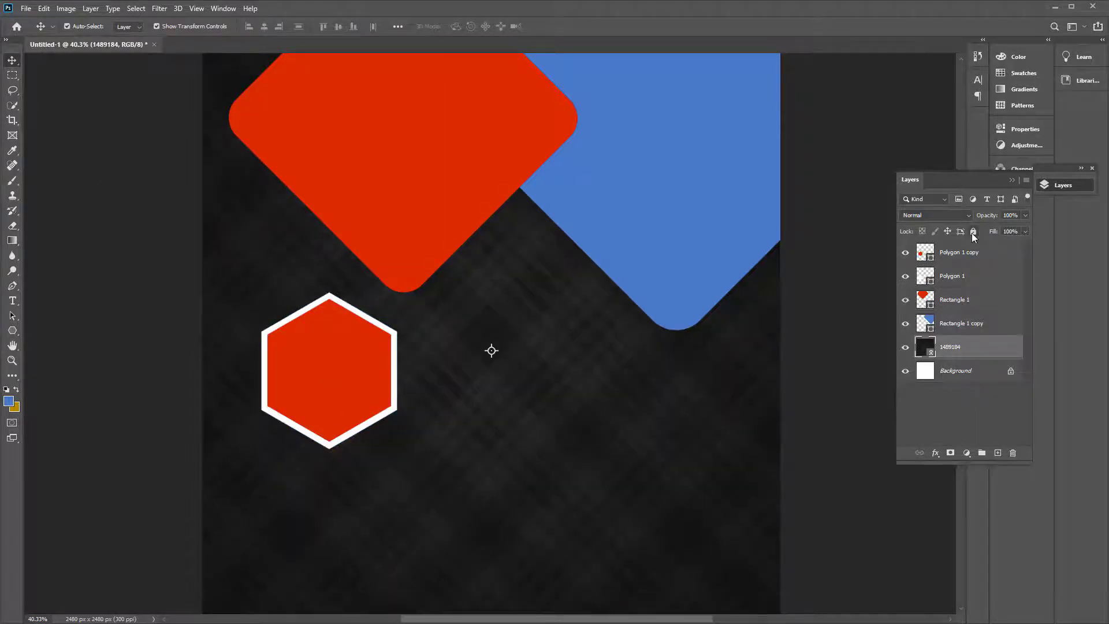
Add two hexagon copies to the right and align all three into an evenly spaced row
{"action": "left_click_drag", "start_coordinate": [329, 370], "coordinate": [499, 420]}
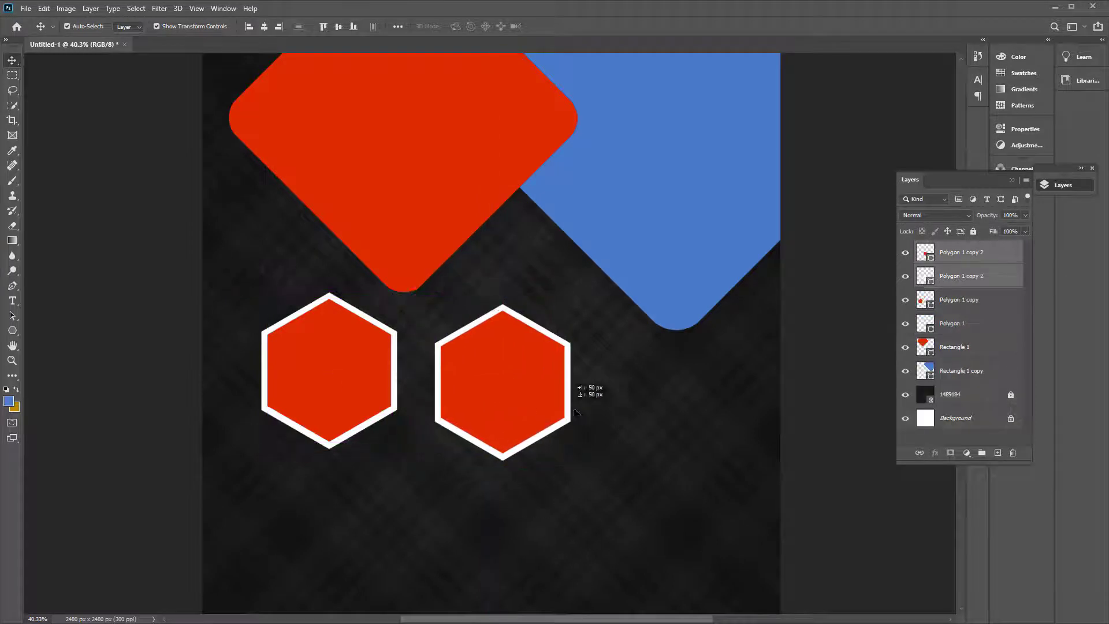
{"action": "mouse_move", "coordinate": [465, 401]}
{"action": "left_mouse_down"}
{"action": "mouse_move", "coordinate": [670, 416]}
{"action": "mouse_move", "coordinate": [617, 412]}
{"action": "left_mouse_up"}
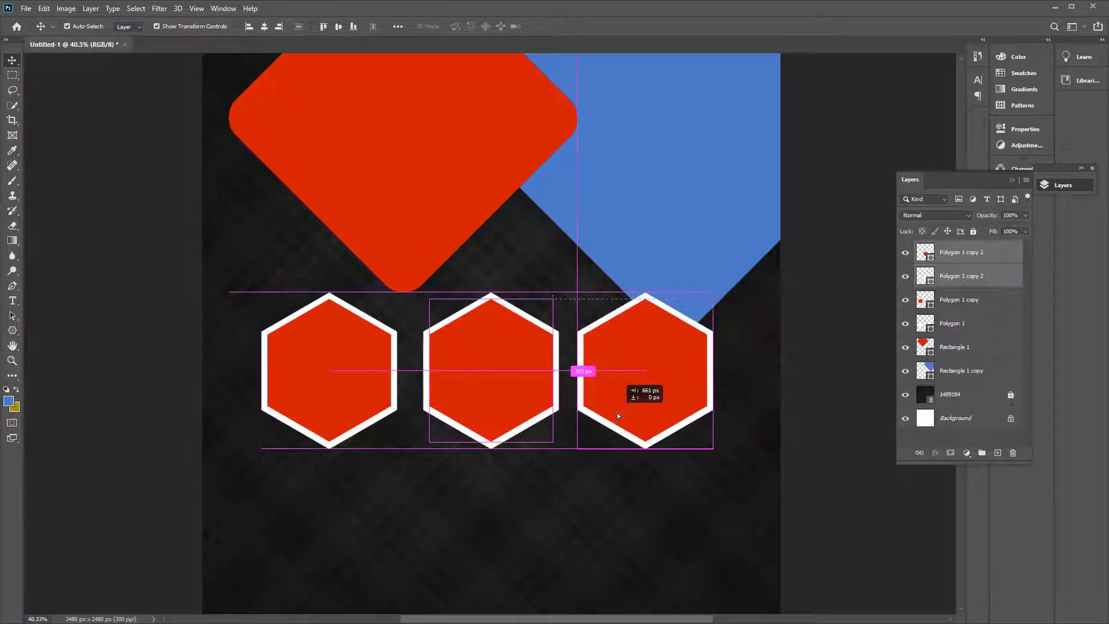
{"action": "left_click_drag", "start_coordinate": [685, 480], "coordinate": [328, 359]}
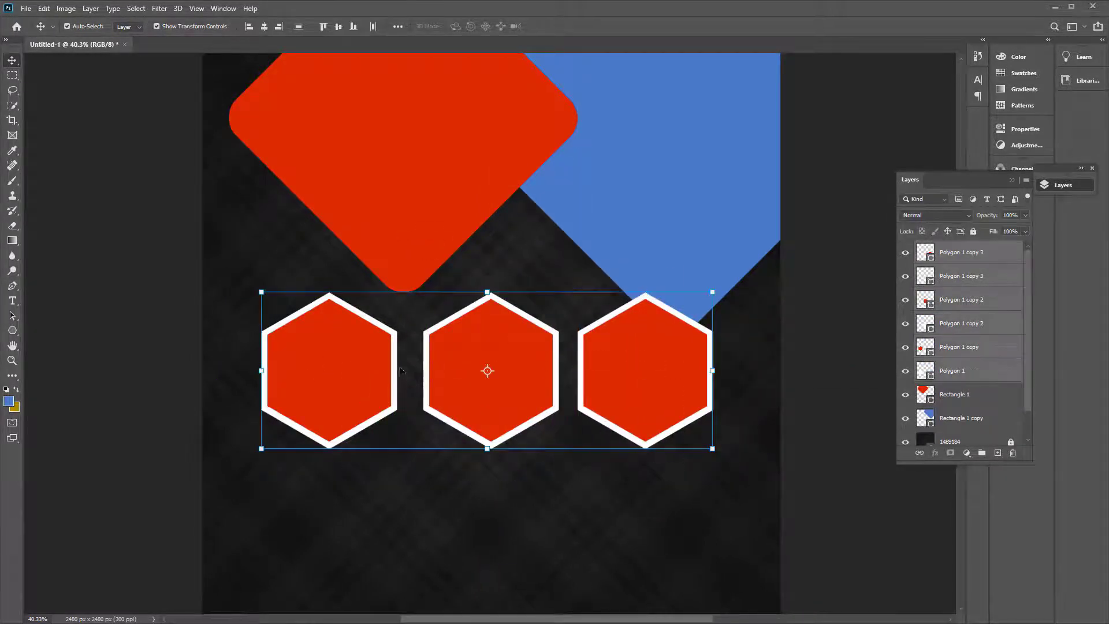
{"action": "left_click_drag", "start_coordinate": [554, 380], "coordinate": [637, 380]}
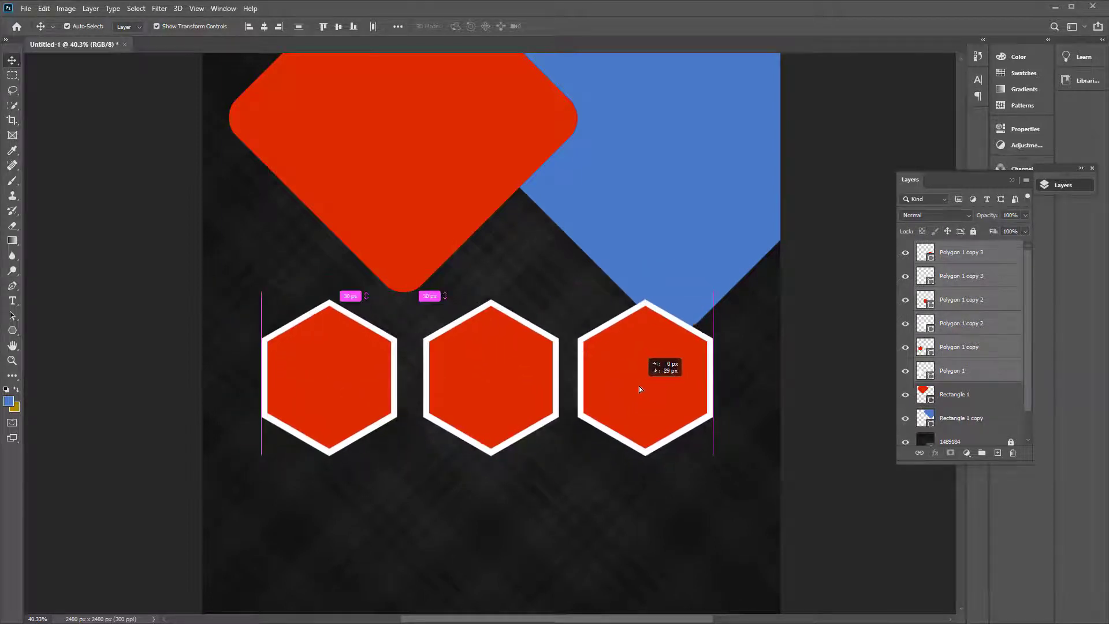
{"action": "left_click_drag", "start_coordinate": [519, 386], "coordinate": [513, 380]}
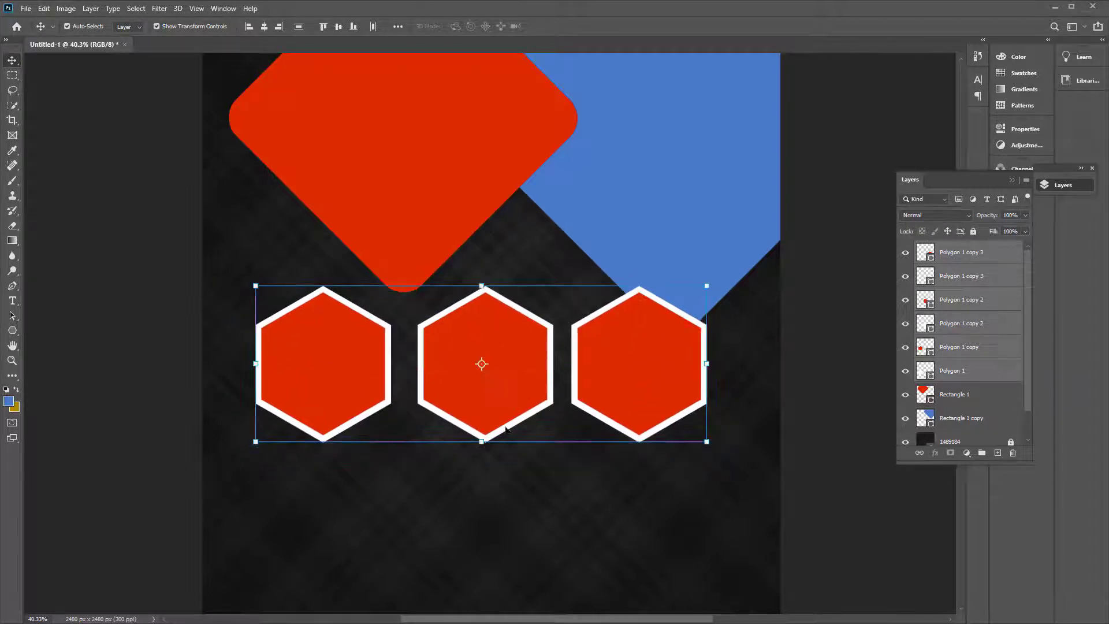
{"action": "left_click", "coordinate": [484, 424]}
{"action": "key", "text": "ctrl+minus"}
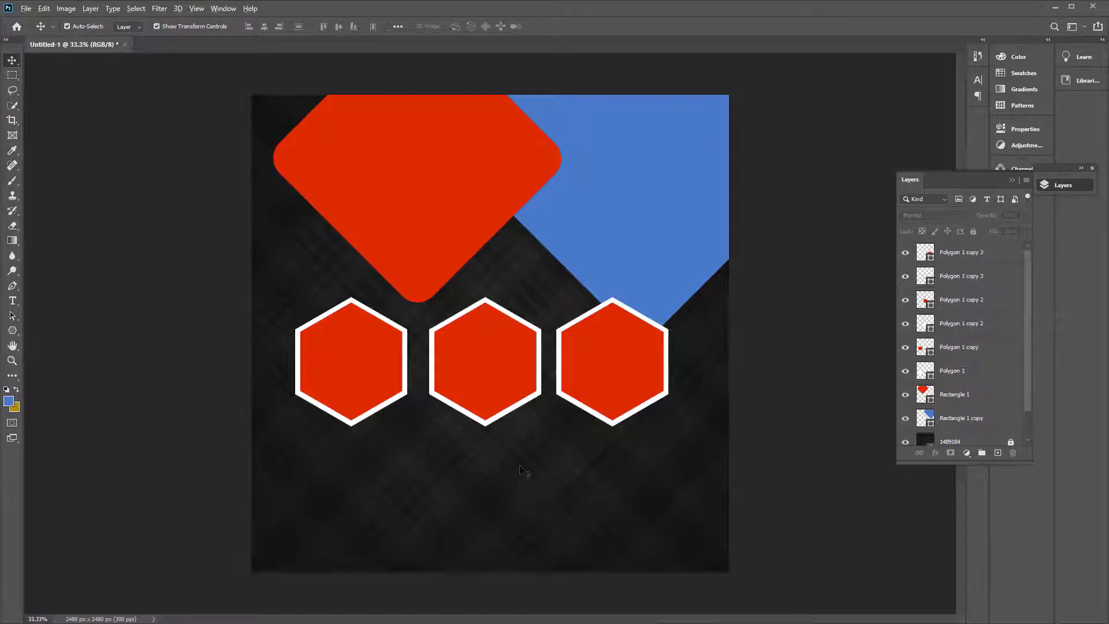
{"action": "scroll", "coordinate": [523, 471], "scroll_direction": "up", "scroll_amount": 1}
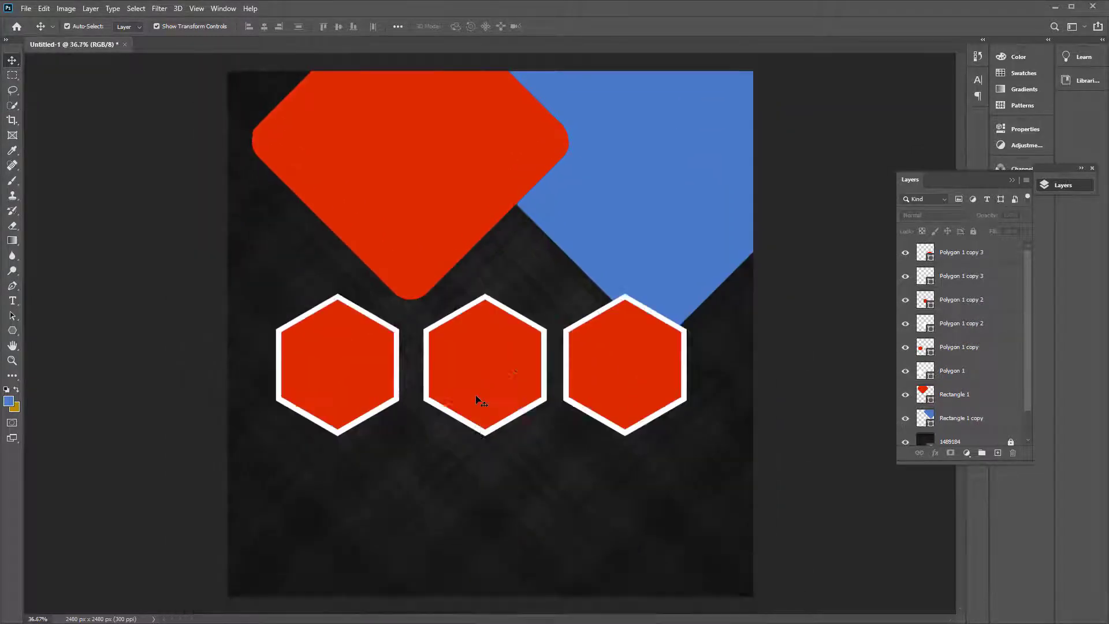
Type the STAY HOME headline in cafeta, about 41 pt, in white #ffffff
{"action": "key", "text": "t"}
{"action": "left_click", "coordinate": [393, 516]}
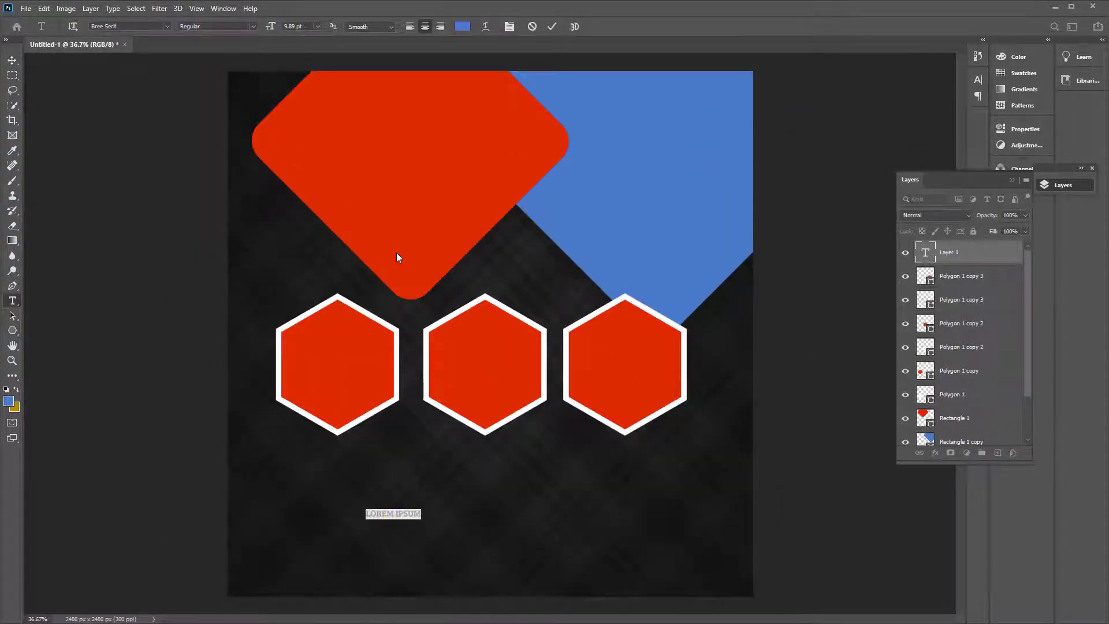
{"action": "type", "text": "STAY"}
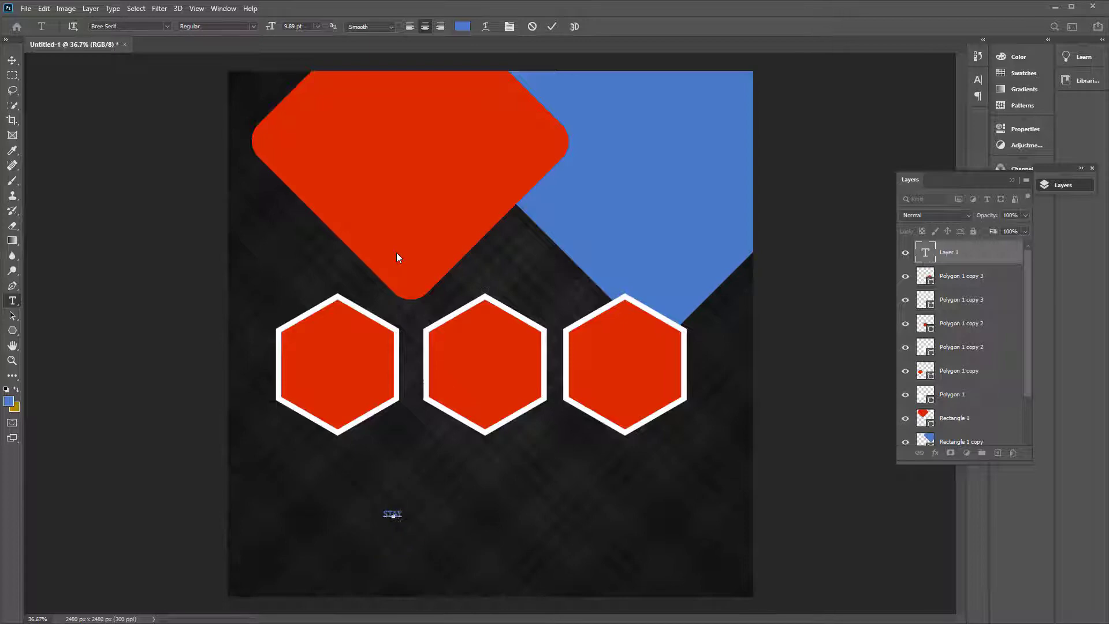
{"action": "type", "text": " HOME"}
{"action": "key", "text": "ctrl+a"}
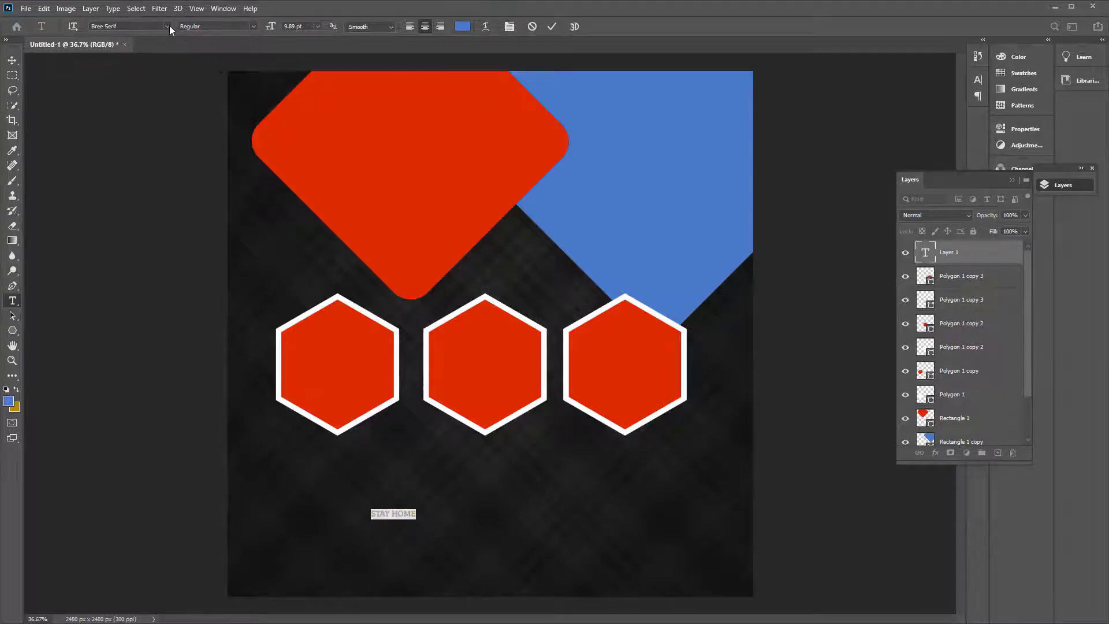
{"action": "left_click", "coordinate": [167, 26]}
{"action": "scroll", "coordinate": [343, 74], "scroll_direction": "up", "scroll_amount": 10}
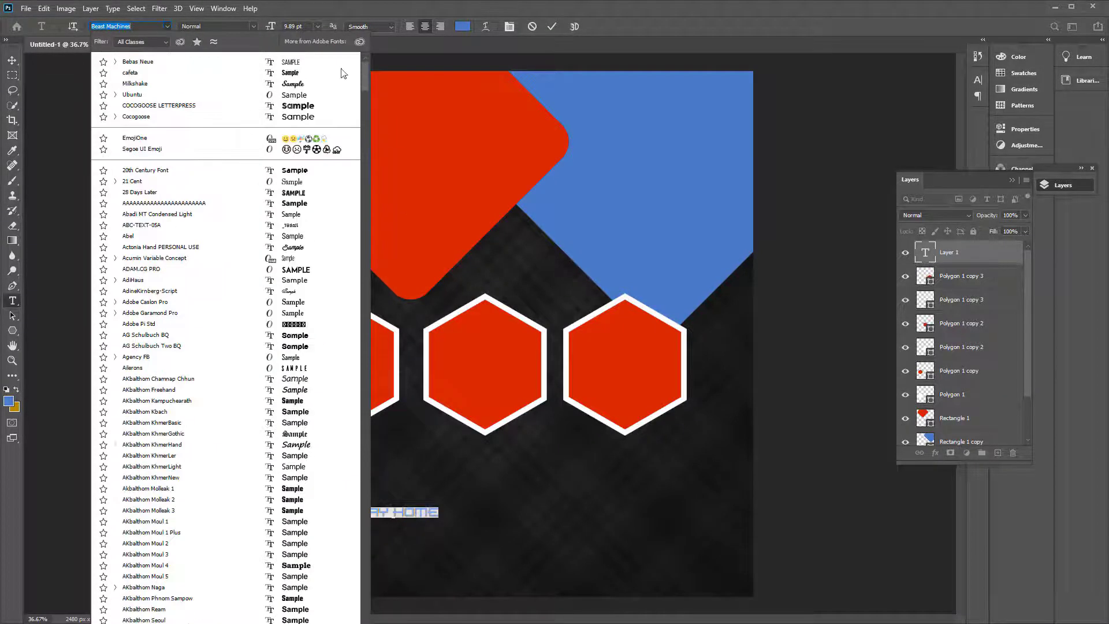
{"action": "left_click", "coordinate": [341, 72]}
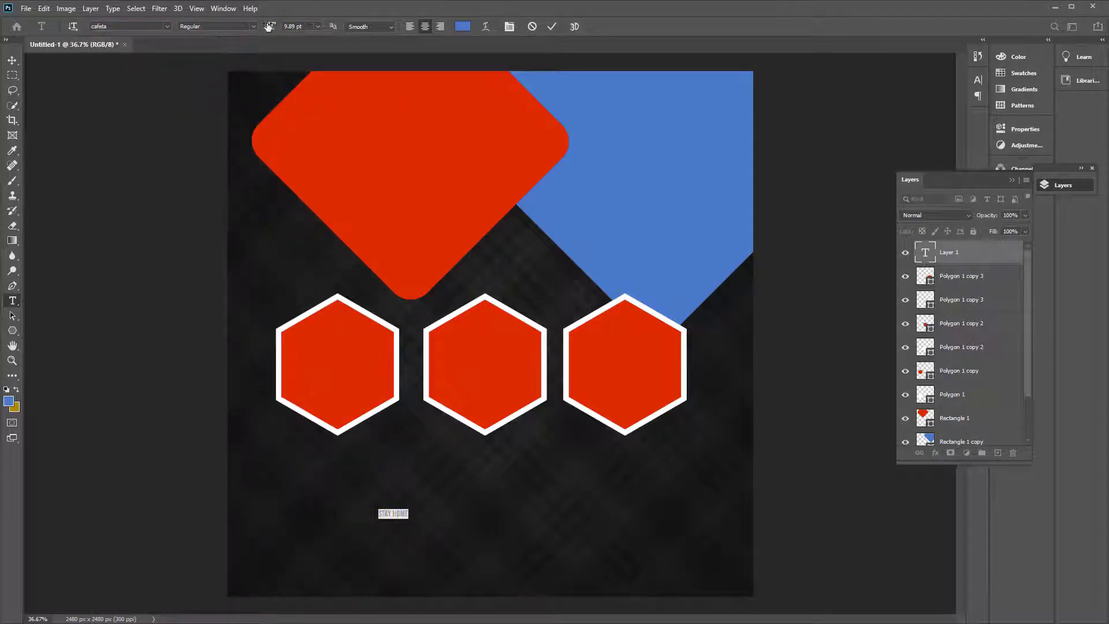
{"action": "left_click_drag", "start_coordinate": [268, 26], "coordinate": [385, 41]}
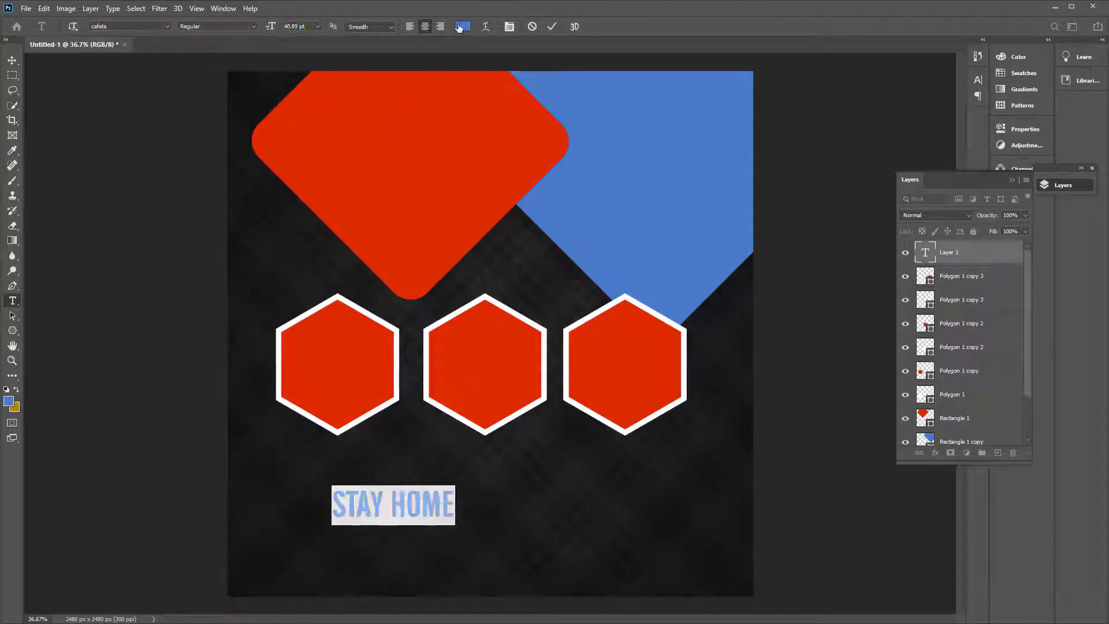
{"action": "left_click", "coordinate": [462, 26]}
{"action": "type", "text": "ffffff"}
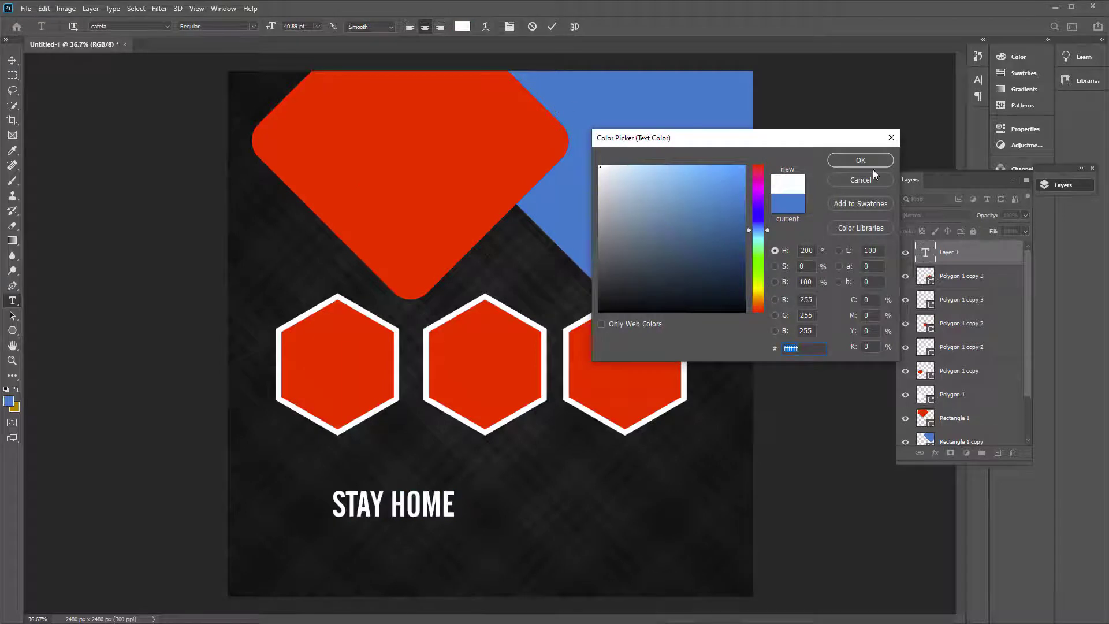
{"action": "left_click", "coordinate": [864, 162]}
Move STAY HOME onto the blue shape, scale it up slightly, and duplicate it below
{"action": "left_click", "coordinate": [12, 60]}
{"action": "left_click_drag", "start_coordinate": [434, 500], "coordinate": [691, 112]}
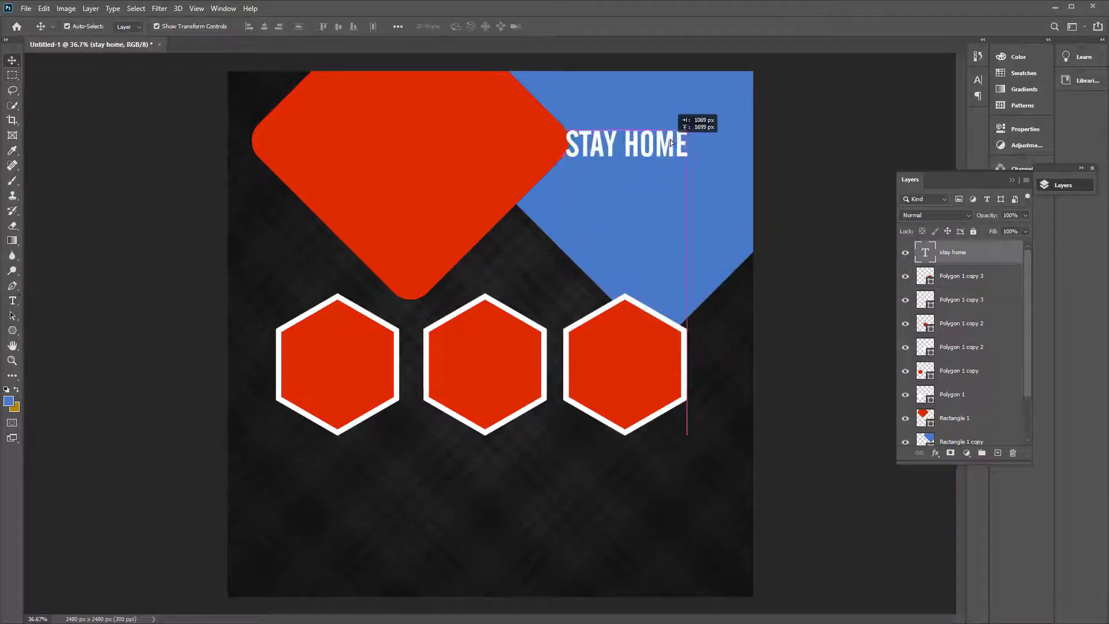
{"action": "scroll", "coordinate": [694, 113], "scroll_direction": "up", "scroll_amount": 2}
{"action": "scroll", "coordinate": [696, 118], "scroll_direction": "up", "scroll_amount": 1}
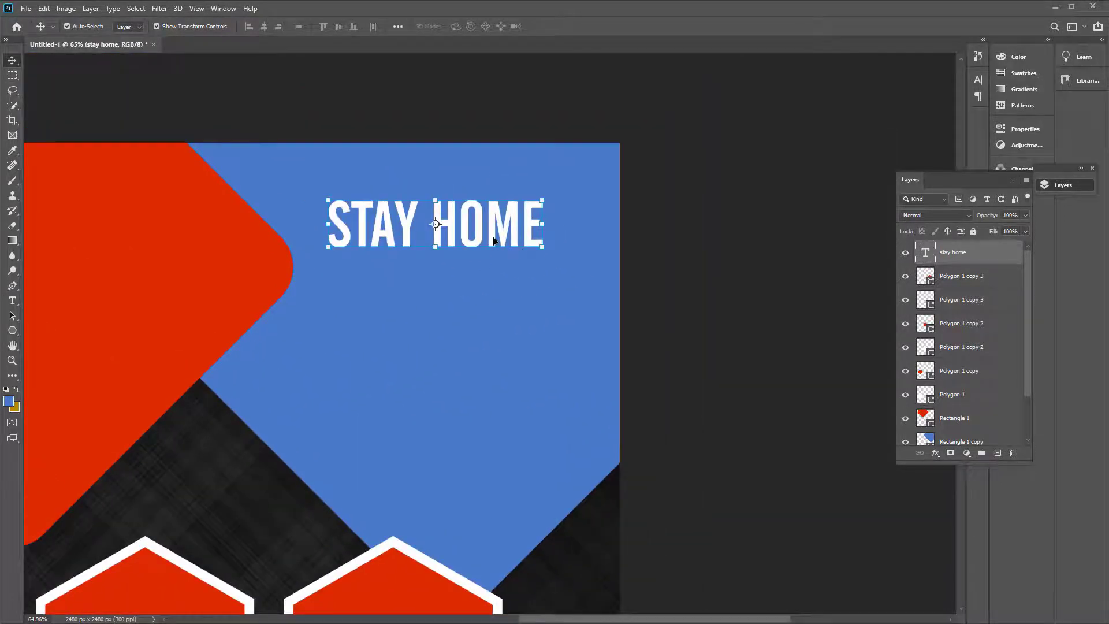
{"action": "key", "text": "ctrl+t"}
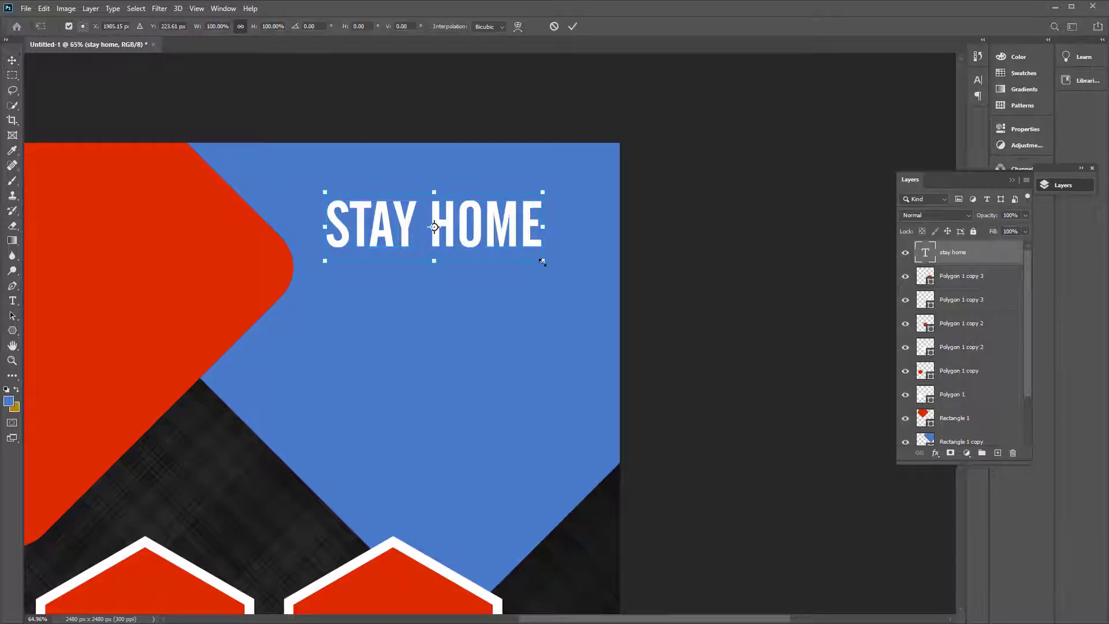
{"action": "left_click_drag", "start_coordinate": [542, 262], "coordinate": [574, 257]}
{"action": "key", "text": "Return"}
{"action": "left_click_drag", "start_coordinate": [496, 248], "coordinate": [497, 347]}
Change the headline copy to Milkshake font reading 'We Deliver'
{"action": "key", "text": "t"}
{"action": "left_click", "coordinate": [436, 340]}
{"action": "key", "text": "ctrl+a"}
{"action": "left_click", "coordinate": [168, 27]}
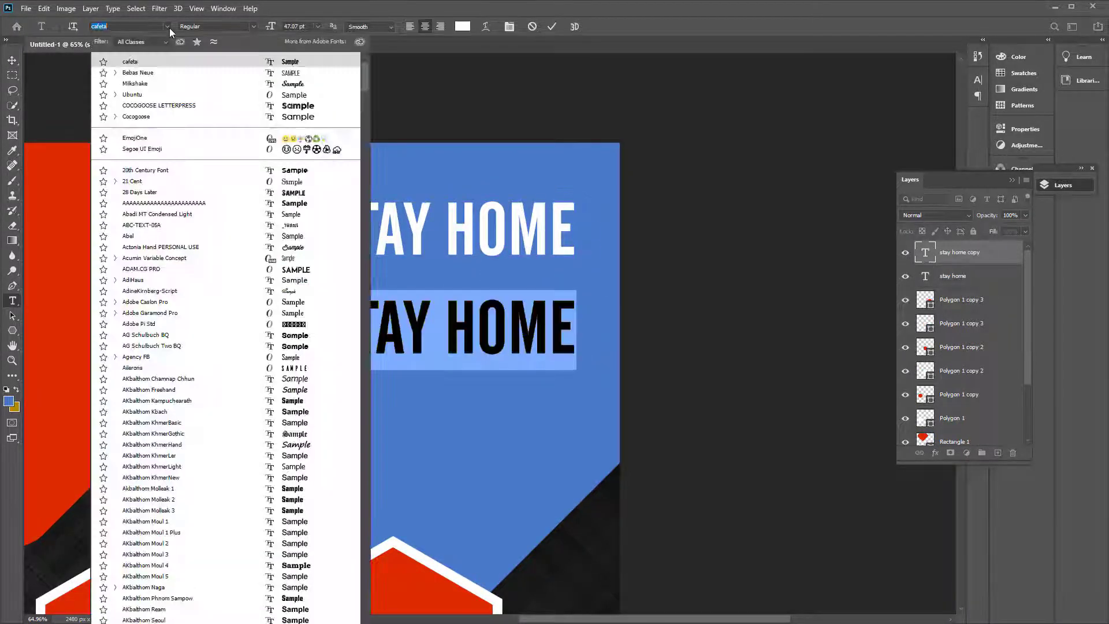
{"action": "left_click", "coordinate": [167, 84]}
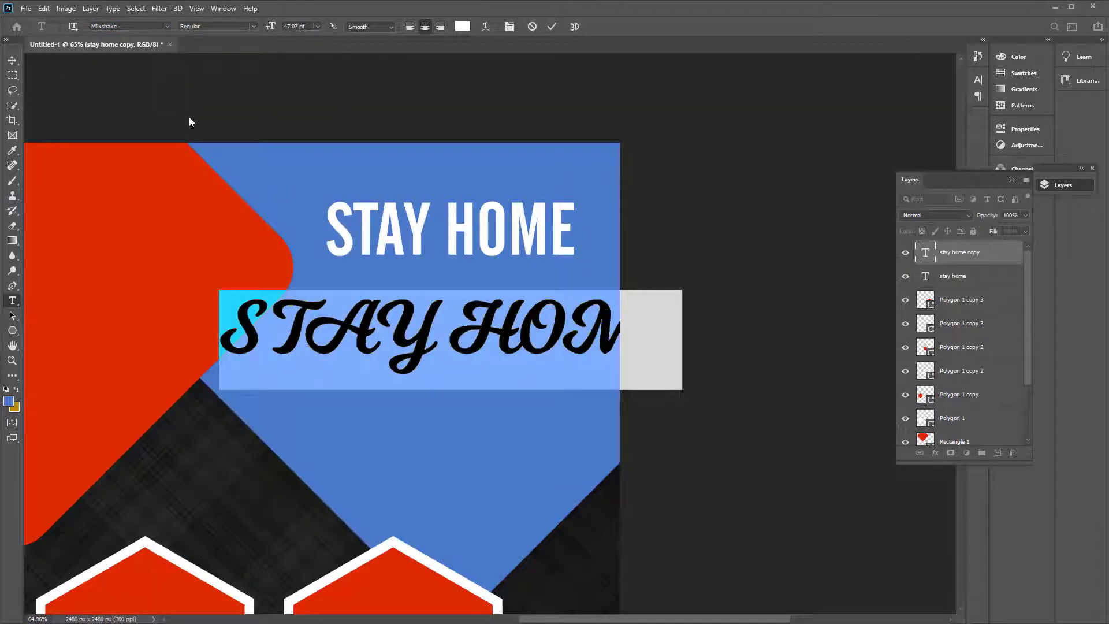
{"action": "type", "text": "we"}
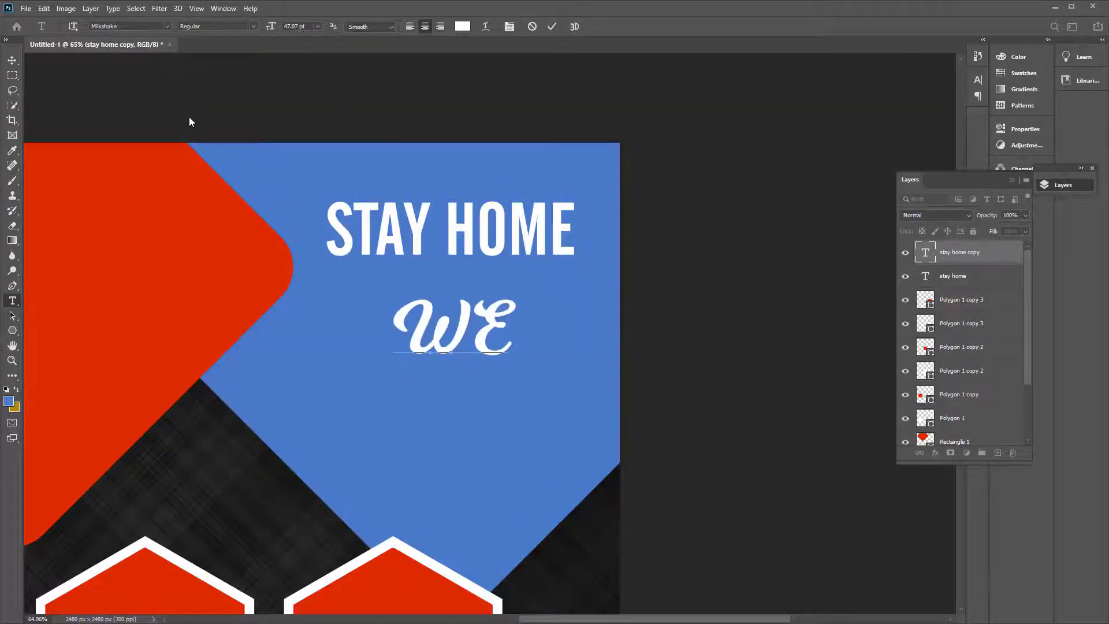
{"action": "key", "text": "BackSpace"}
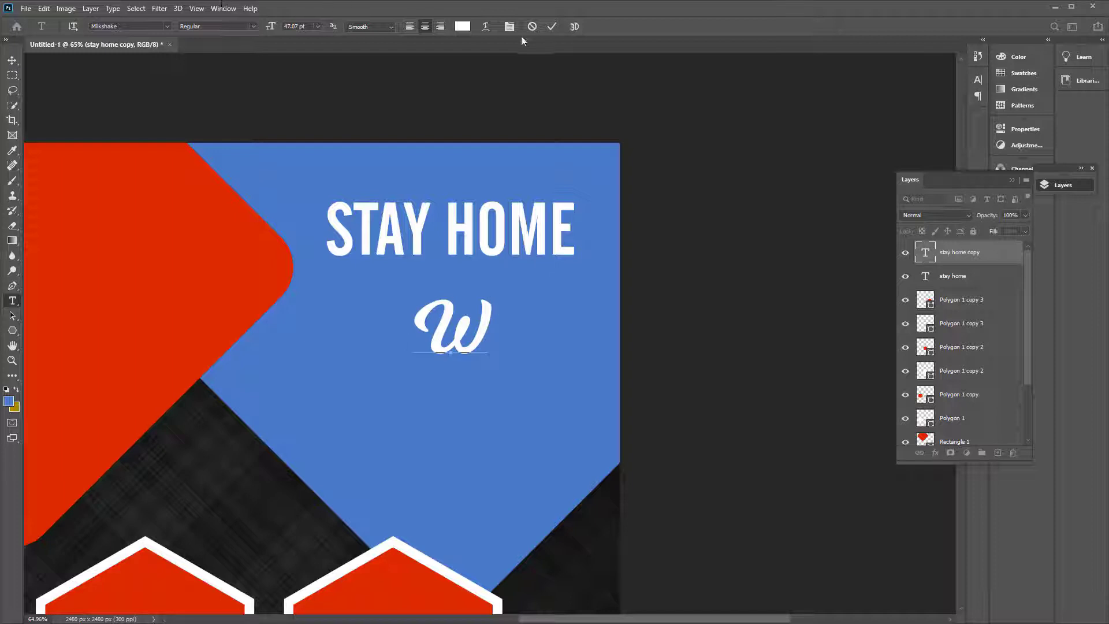
{"action": "key", "text": "ctrl+a"}
{"action": "left_click", "coordinate": [509, 26]}
{"action": "left_click", "coordinate": [390, 332]}
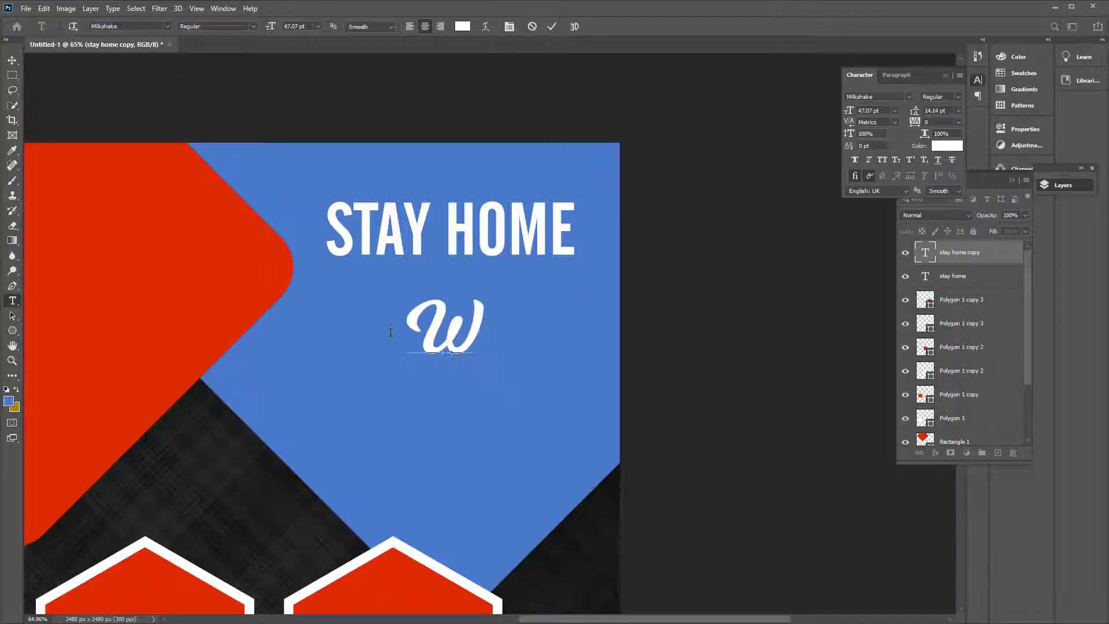
{"action": "type", "text": "e"}
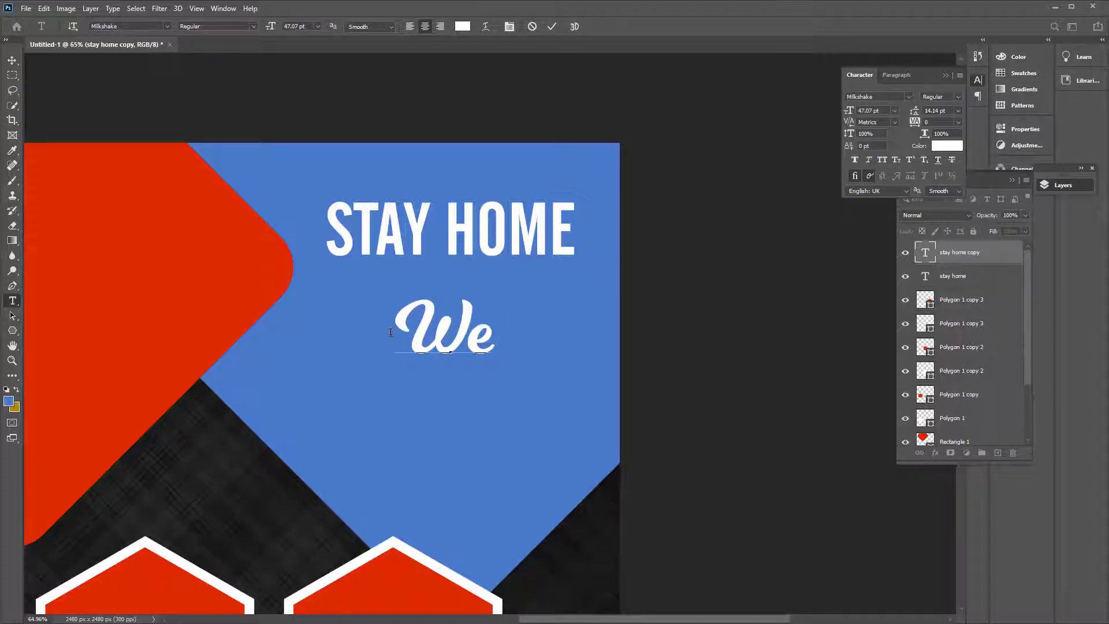
{"action": "type", "text": " Deli"}
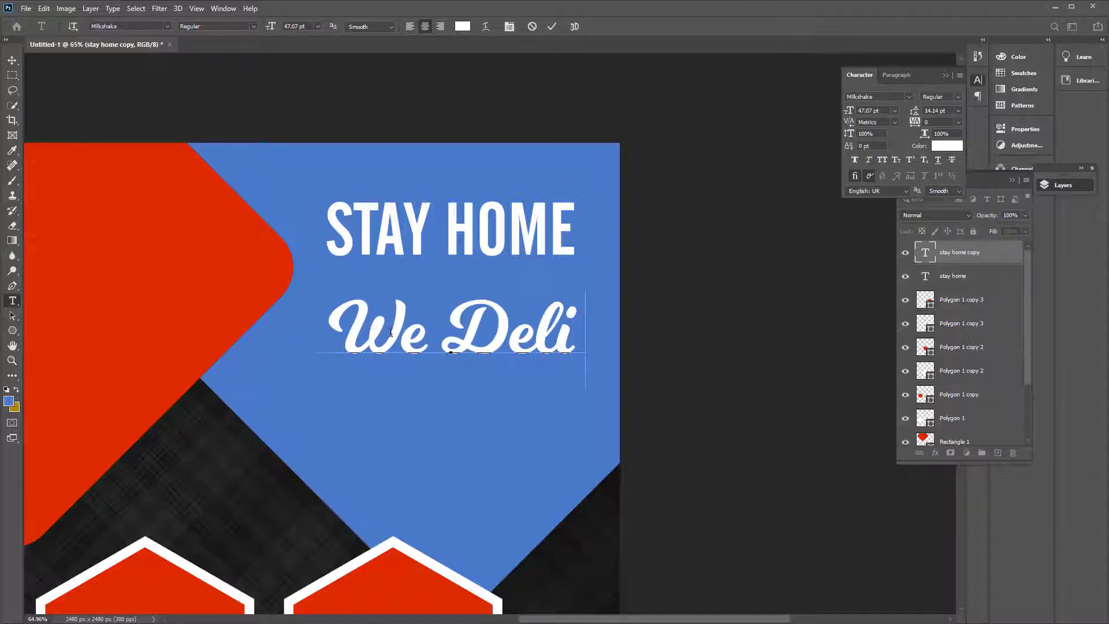
{"action": "type", "text": "ver"}
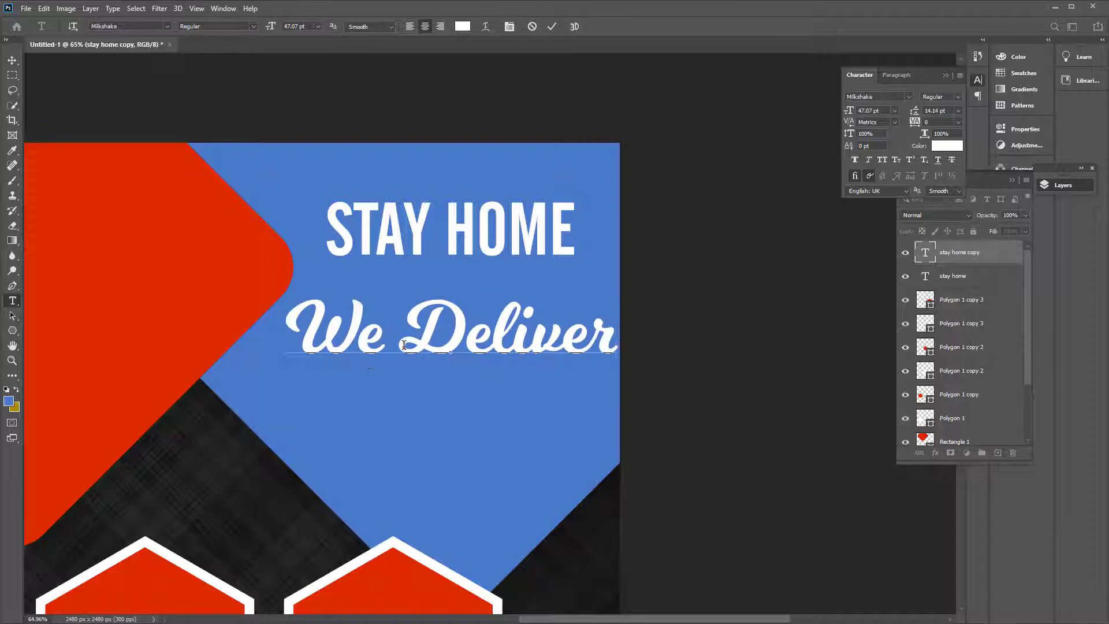
Colour We Deliver yellow (#ffff00) and shrink it to about 82%
{"action": "key", "text": "ctrl+a"}
{"action": "left_click", "coordinate": [463, 26]}
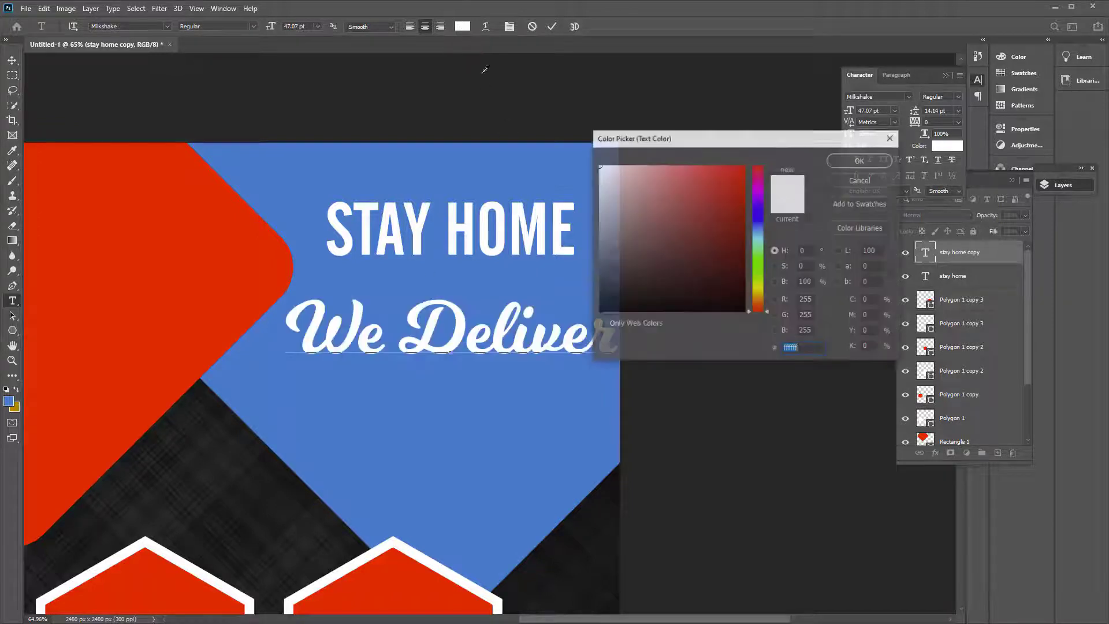
{"action": "type", "text": "ffff00"}
{"action": "key", "text": "Tab"}
{"action": "type", "text": "10"}
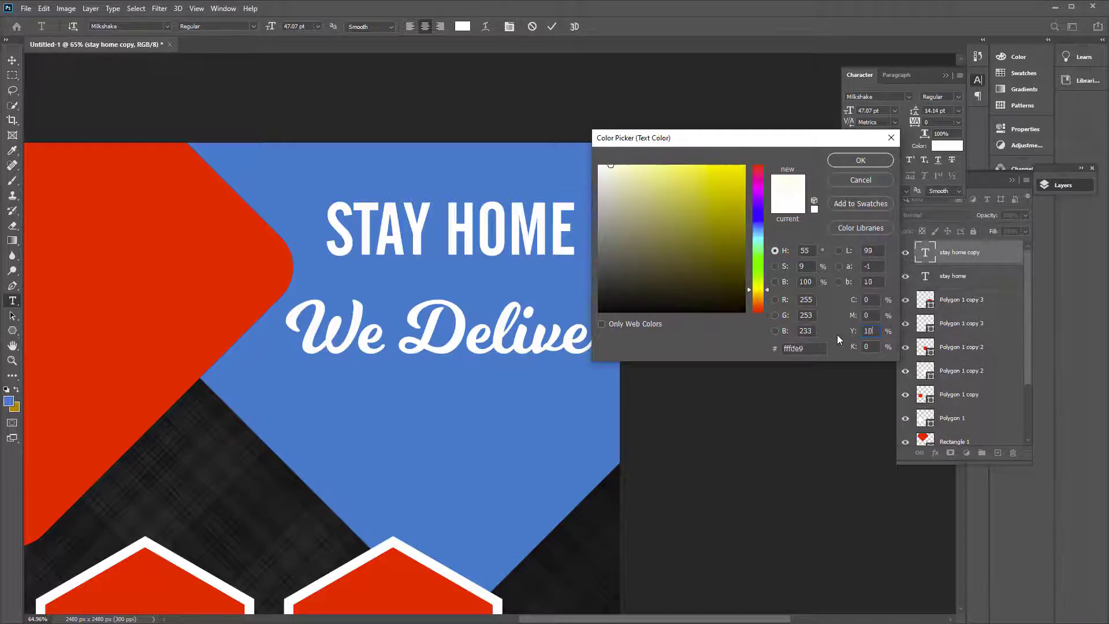
{"action": "key", "text": "Return"}
{"action": "left_click", "coordinate": [12, 60]}
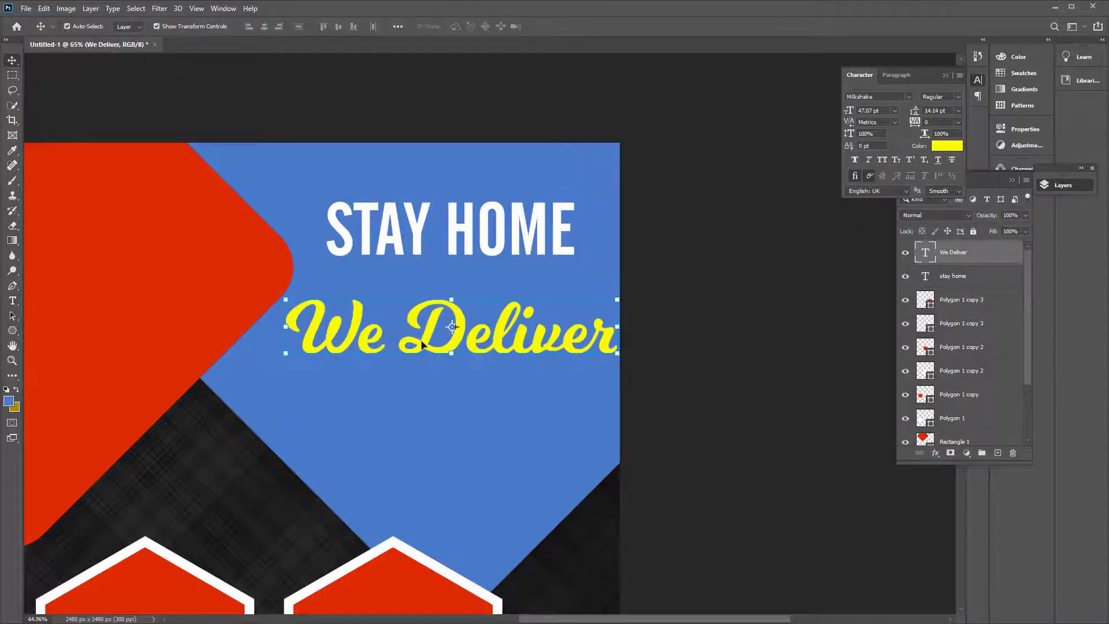
{"action": "left_click_drag", "start_coordinate": [422, 345], "coordinate": [424, 408]}
{"action": "key", "text": "ctrl+t"}
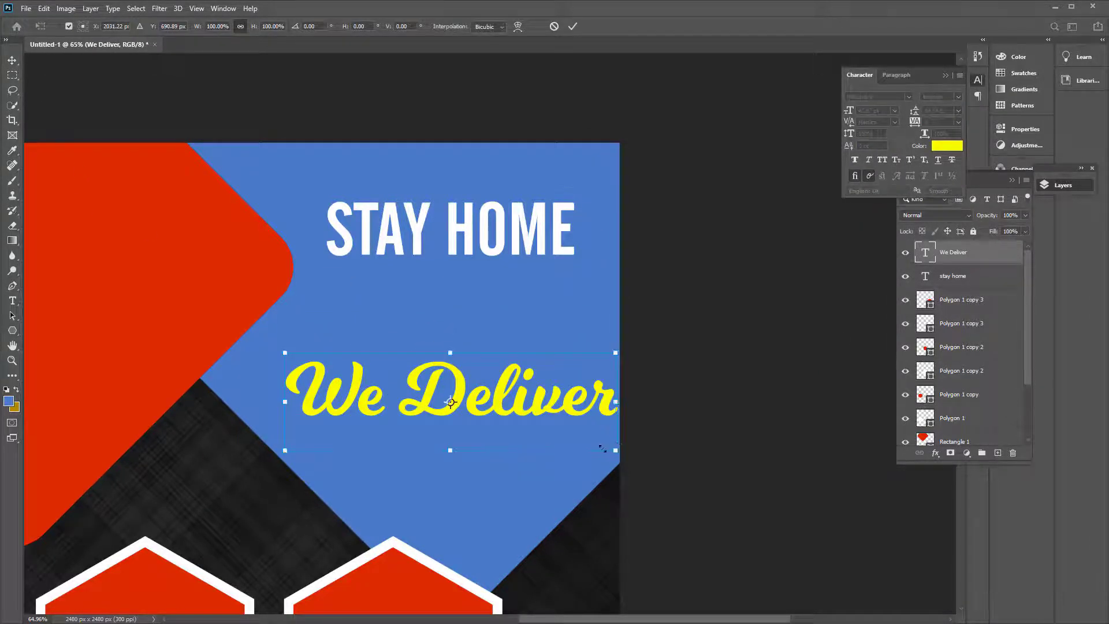
{"action": "left_click_drag", "start_coordinate": [602, 449], "coordinate": [552, 442]}
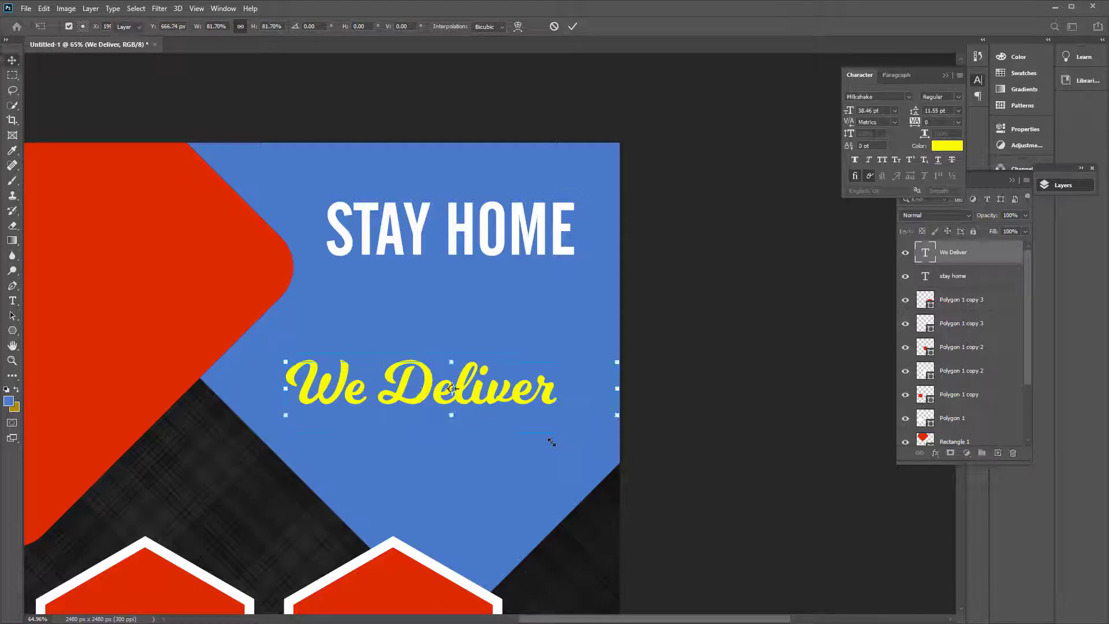
{"action": "key", "text": "Return"}
Place We Deliver under the headline and move STAY HOME down close to it
{"action": "left_click_drag", "start_coordinate": [495, 399], "coordinate": [523, 461]}
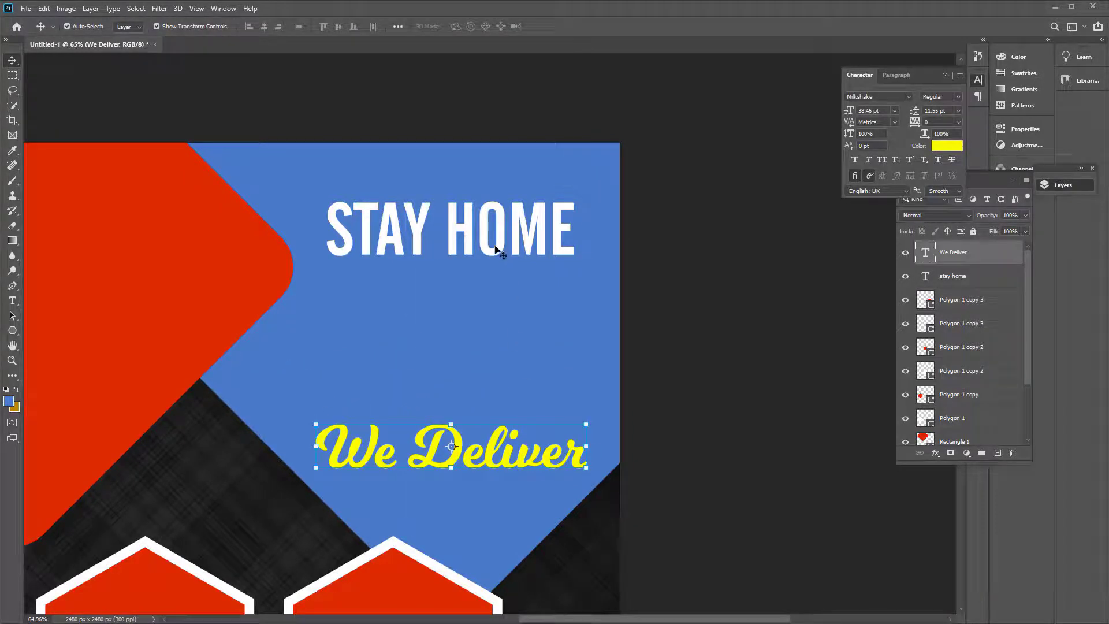
{"action": "left_click_drag", "start_coordinate": [497, 249], "coordinate": [519, 377]}
{"action": "key", "text": "ctrl+minus"}
{"action": "left_click", "coordinate": [507, 280]}
Change the blue corner shape's fill to a deep dark maroon
{"action": "key", "text": "ctrl+minus"}
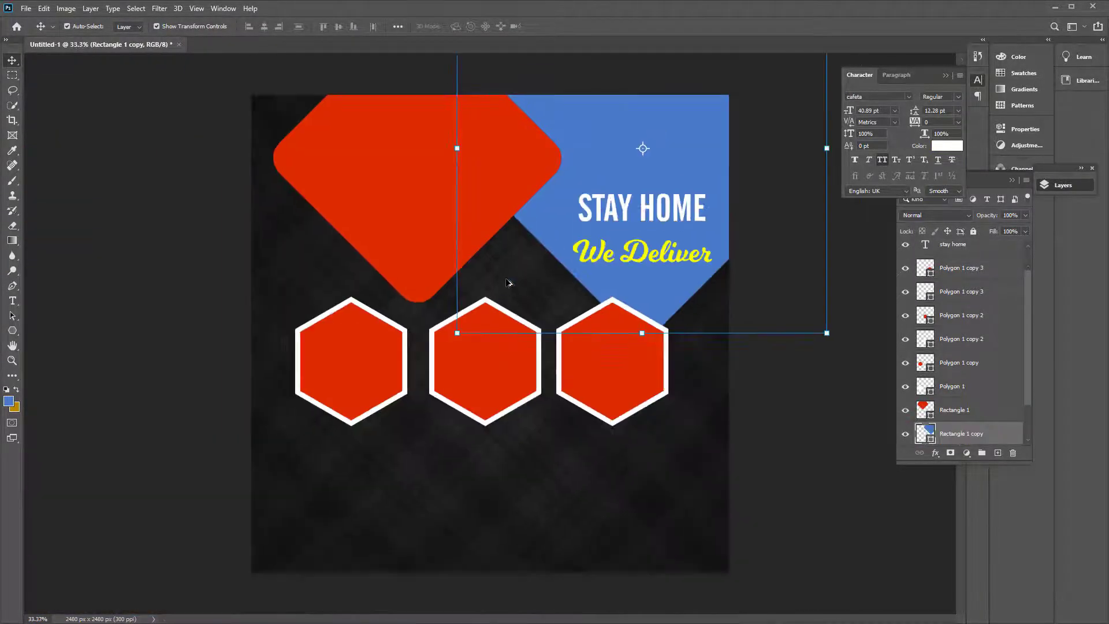
{"action": "double_click", "coordinate": [926, 432]}
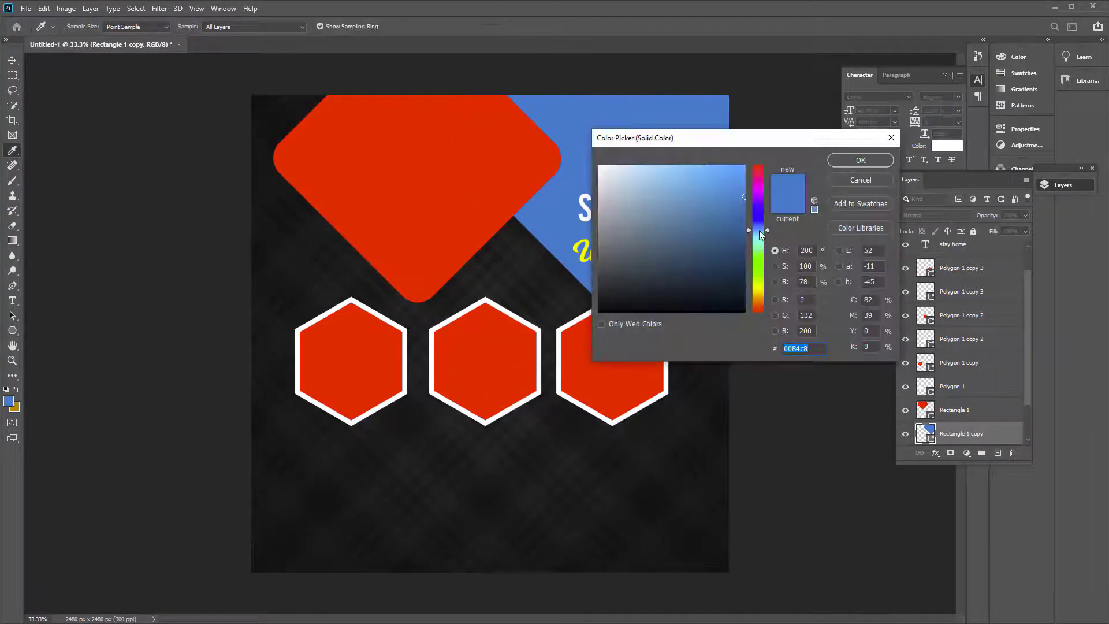
{"action": "left_click_drag", "start_coordinate": [758, 234], "coordinate": [756, 151]}
{"action": "left_click", "coordinate": [735, 222]}
{"action": "left_click_drag", "start_coordinate": [735, 223], "coordinate": [746, 255]}
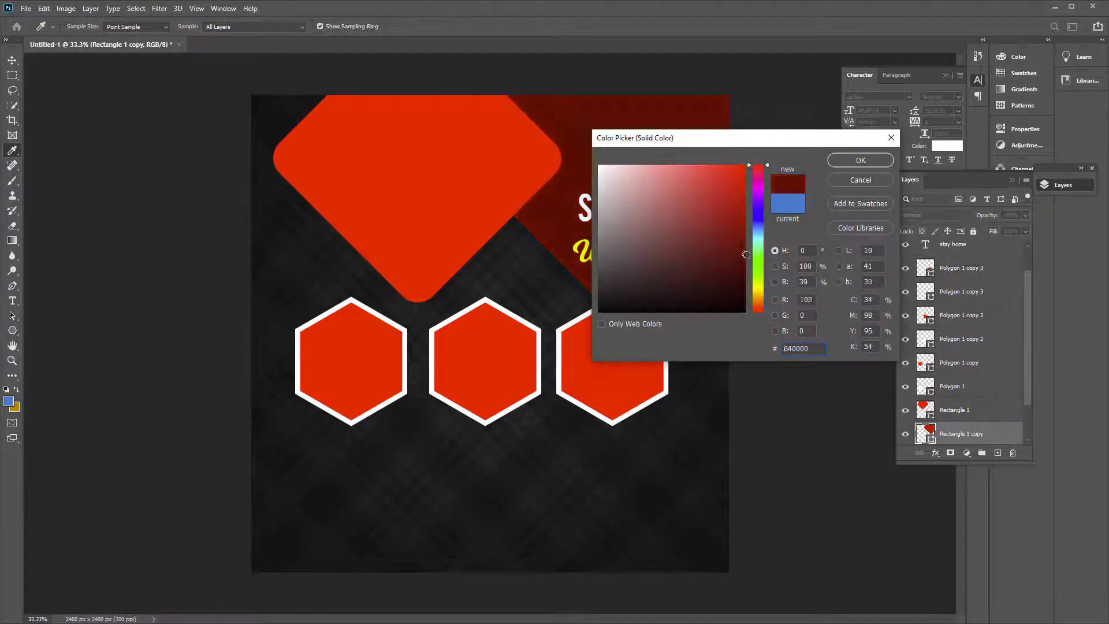
{"action": "left_click", "coordinate": [860, 159]}
Add a white Stroke layer effect to the maroon shape
{"action": "key", "text": "v"}
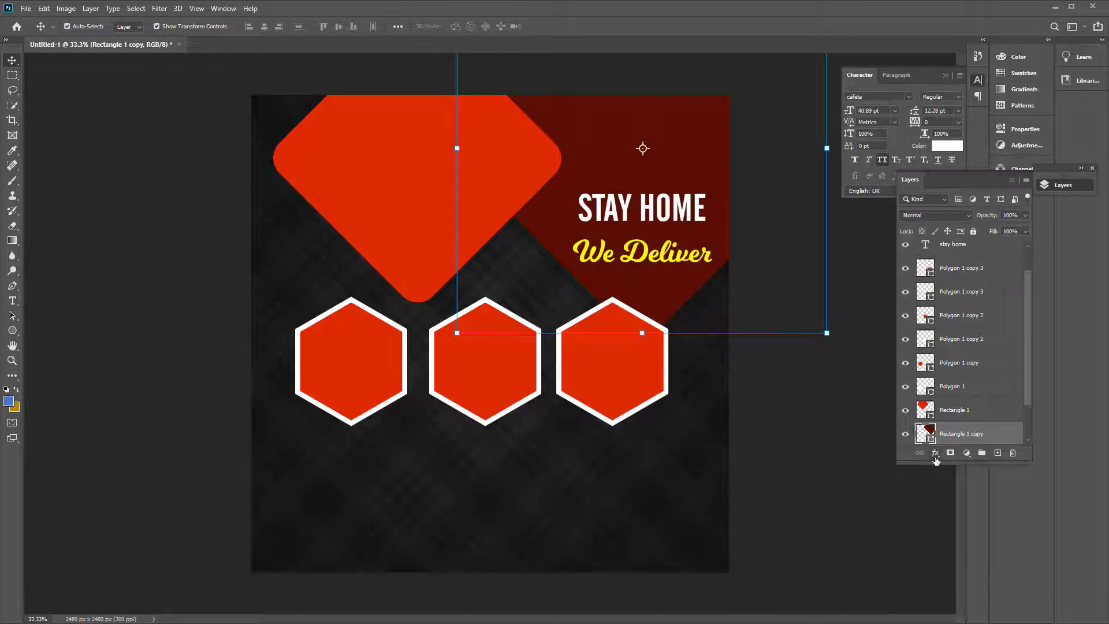
{"action": "left_click", "coordinate": [936, 453]}
{"action": "left_click", "coordinate": [953, 500]}
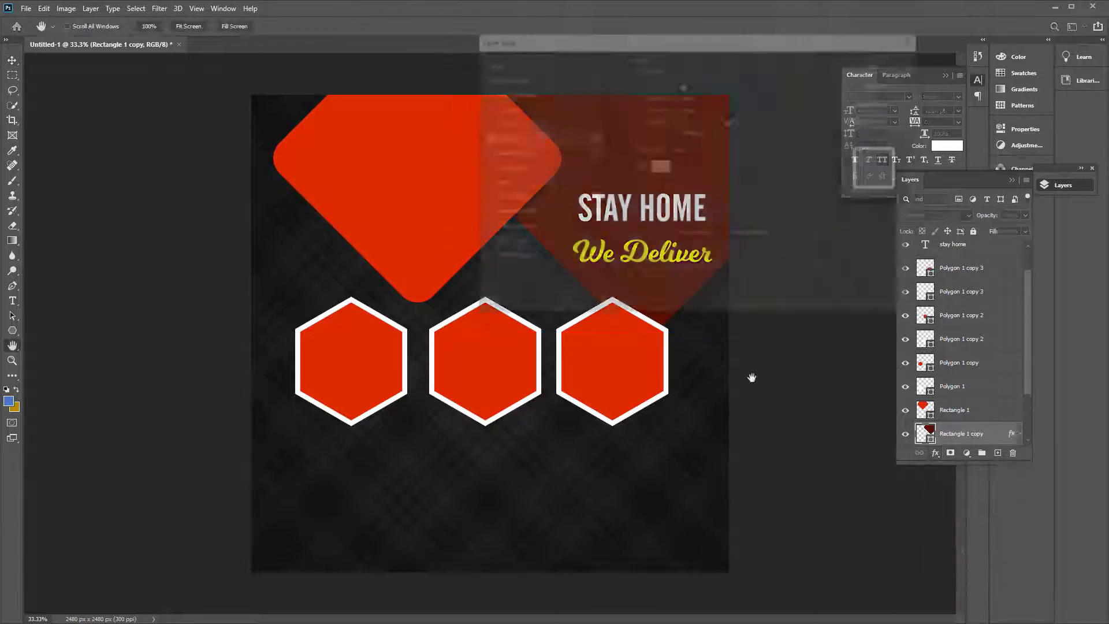
{"action": "left_click_drag", "start_coordinate": [630, 51], "coordinate": [840, 203]}
{"action": "left_click", "coordinate": [1099, 221]}
{"action": "key", "text": "v"}
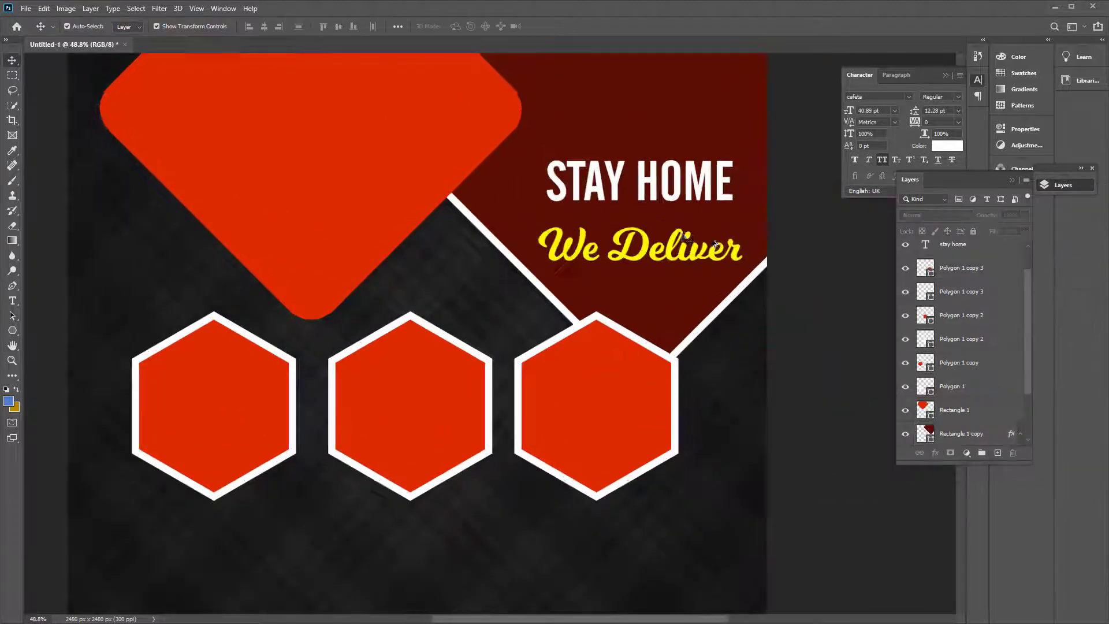
{"action": "scroll", "coordinate": [589, 214], "scroll_direction": "up", "scroll_amount": 4}
Copy the We Deliver text below the first hexagon and change it to 'pizza'
{"action": "left_click_drag", "start_coordinate": [582, 217], "coordinate": [657, 131]}
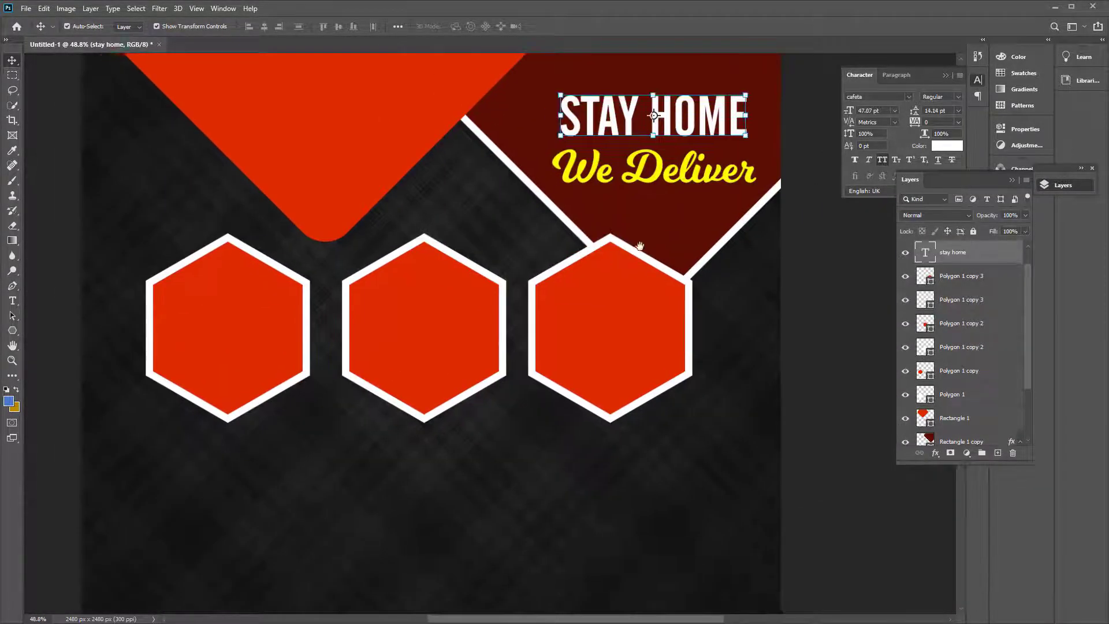
{"action": "left_click", "coordinate": [650, 171]}
{"action": "left_click_drag", "start_coordinate": [651, 174], "coordinate": [236, 457]}
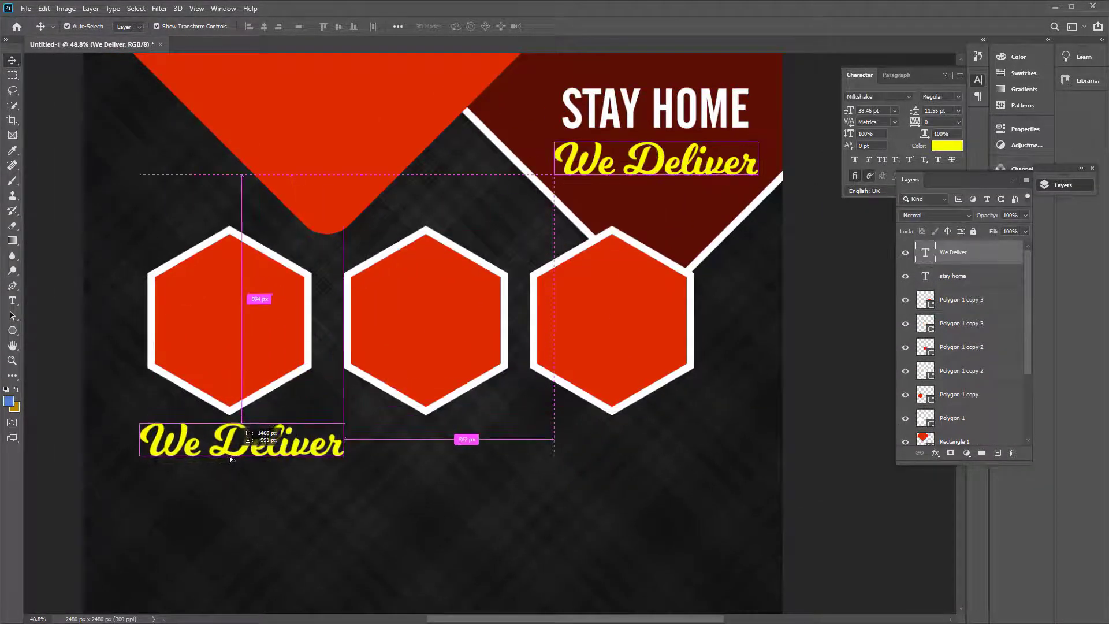
{"action": "key", "text": "t"}
{"action": "triple_click", "coordinate": [252, 456]}
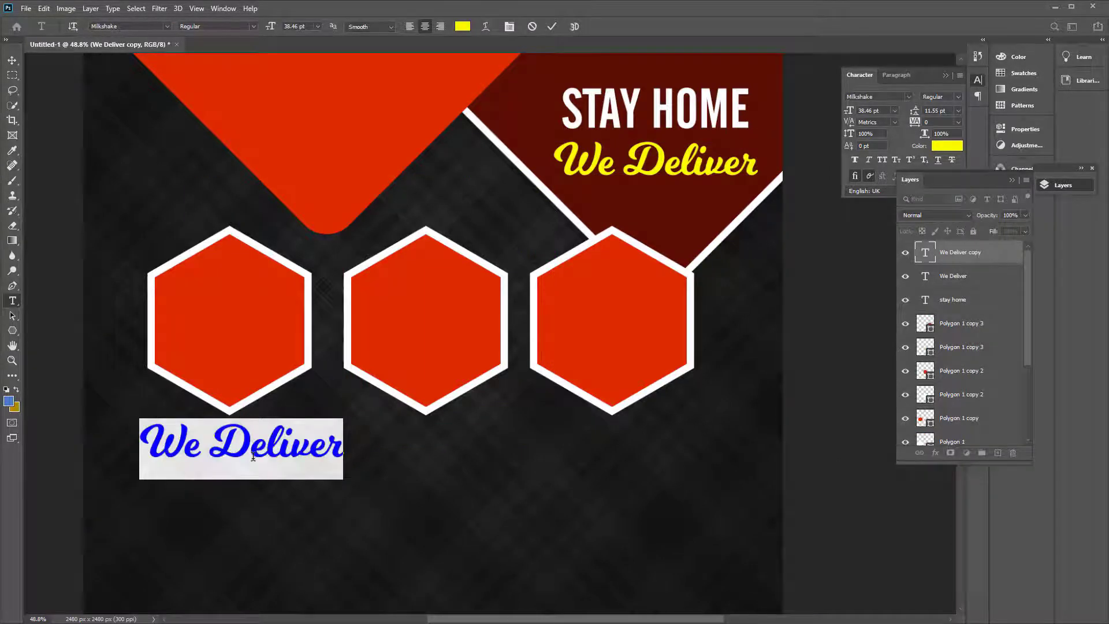
{"action": "type", "text": "pizza"}
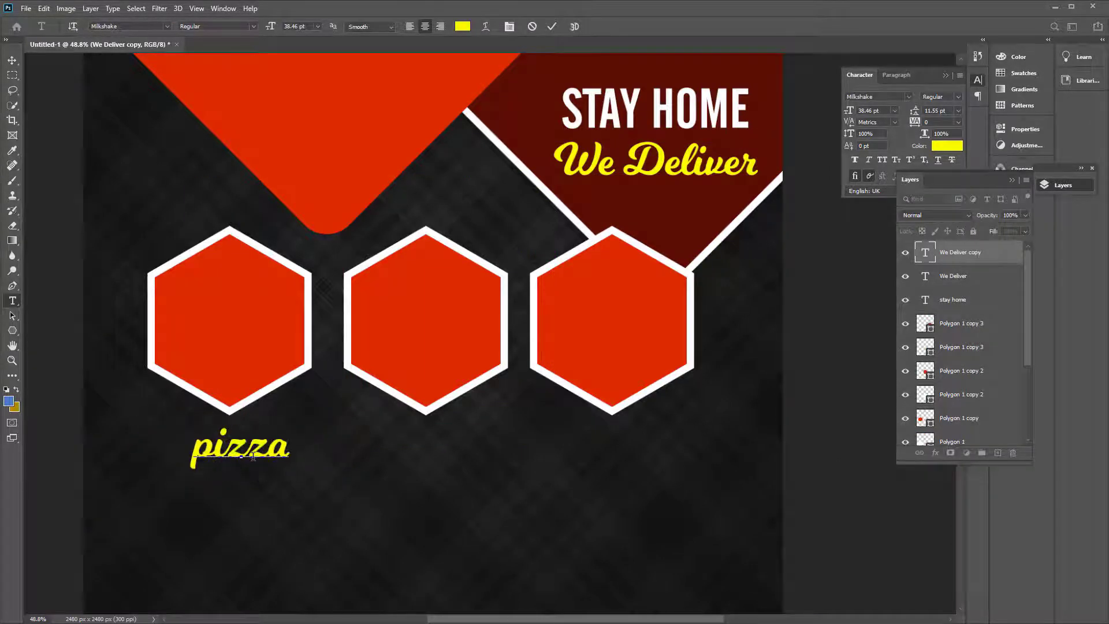
{"action": "key", "text": "ctrl+Return"}
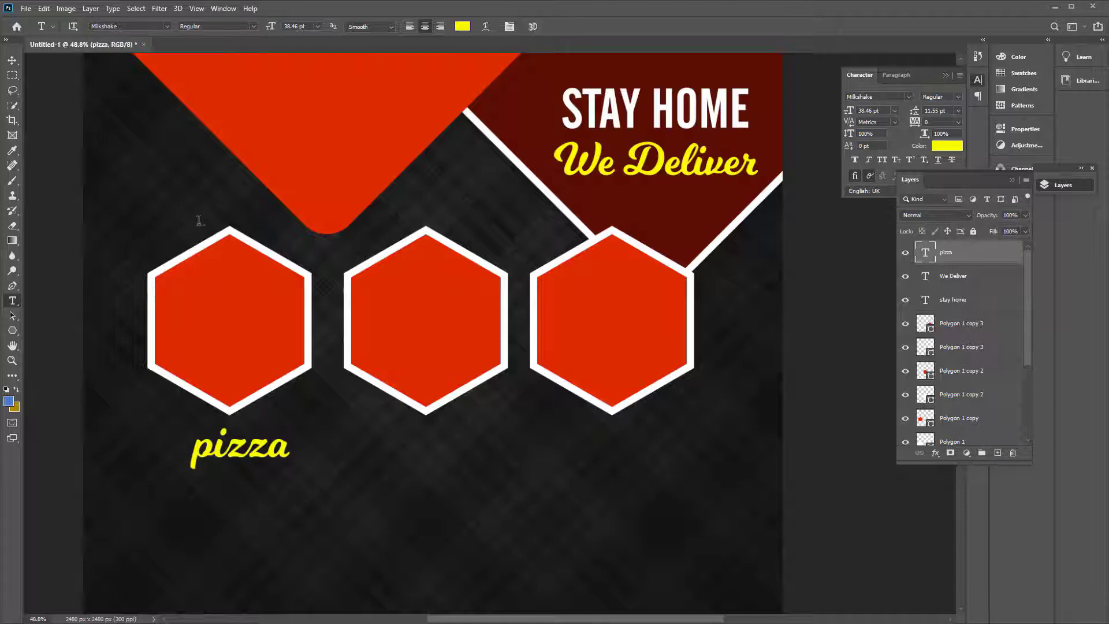
{"action": "left_click", "coordinate": [12, 63]}
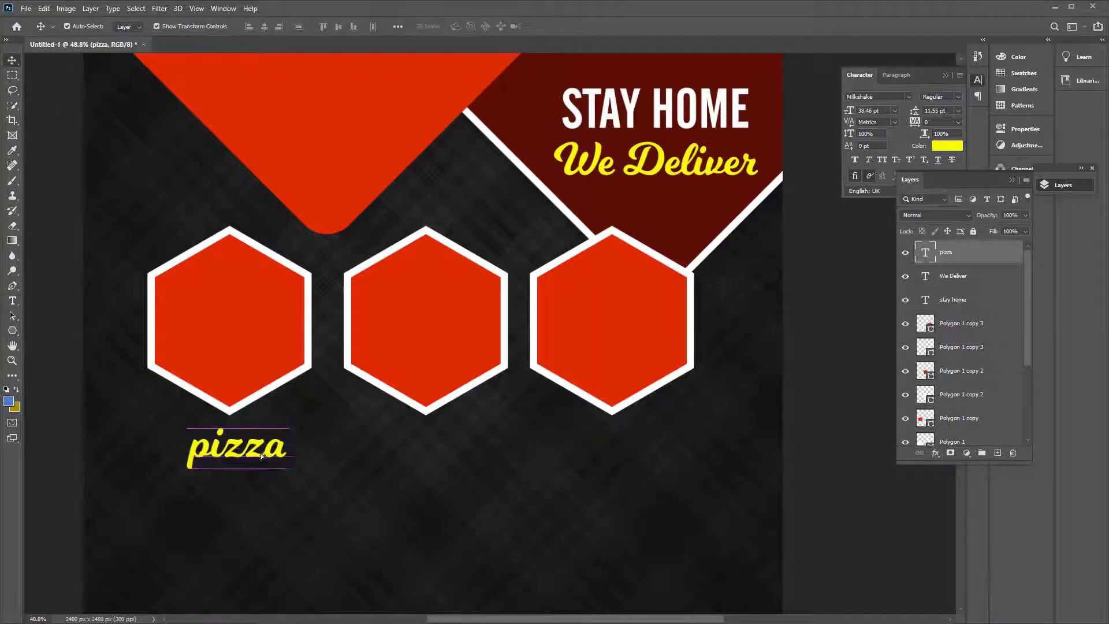
{"action": "mouse_move", "coordinate": [261, 452]}
{"action": "left_mouse_down"}
{"action": "mouse_move", "coordinate": [249, 455]}
{"action": "mouse_move", "coordinate": [449, 457]}
{"action": "left_mouse_up"}
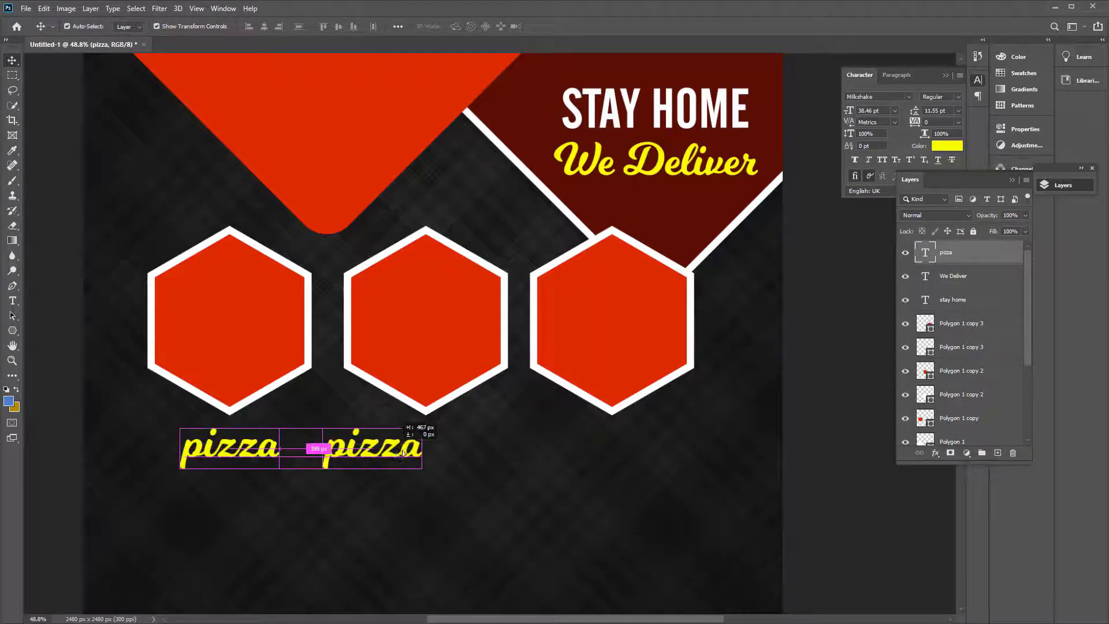
Place a copy under the middle hexagon and retype it as 'humberger'
{"action": "key", "text": "t"}
{"action": "left_click", "coordinate": [433, 449]}
{"action": "key", "text": "ctrl+a"}
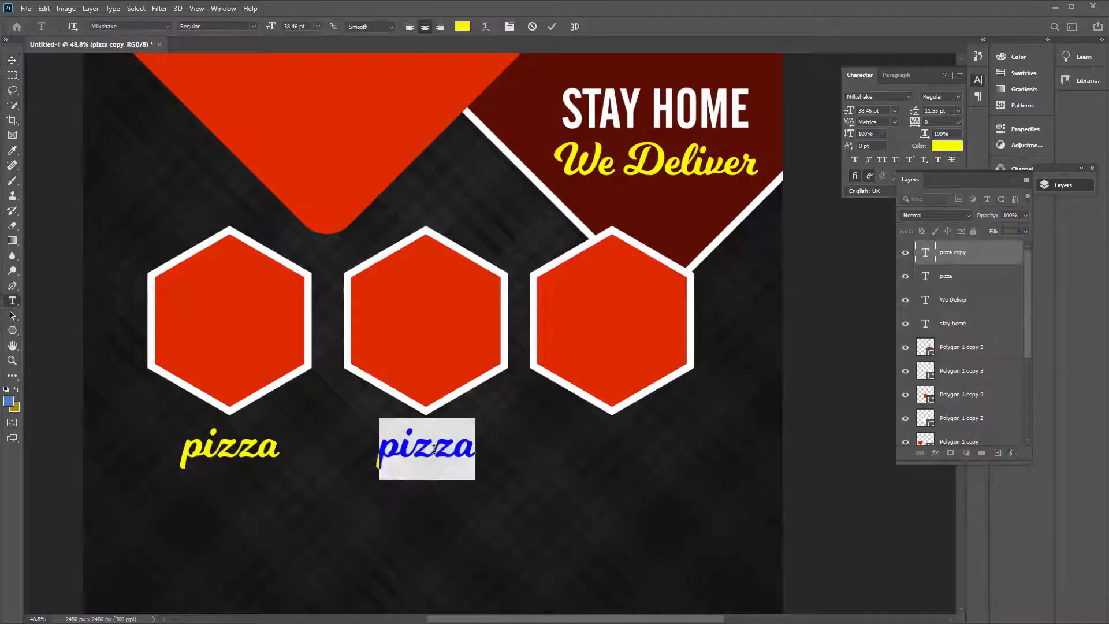
{"action": "type", "text": "H"}
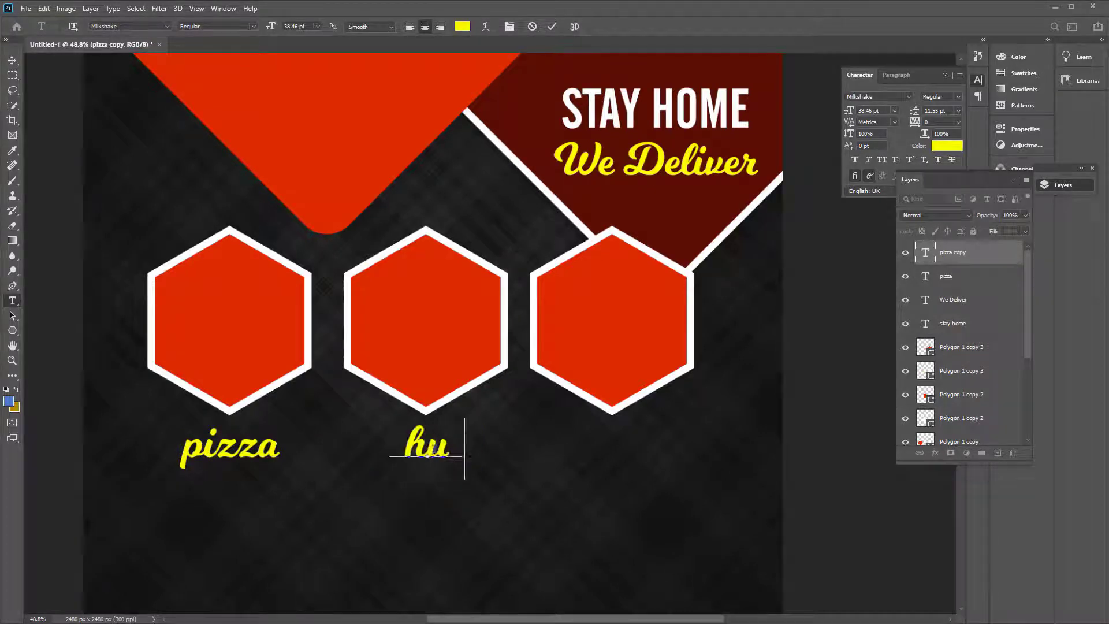
{"action": "type", "text": "mb"}
{"action": "type", "text": "er"}
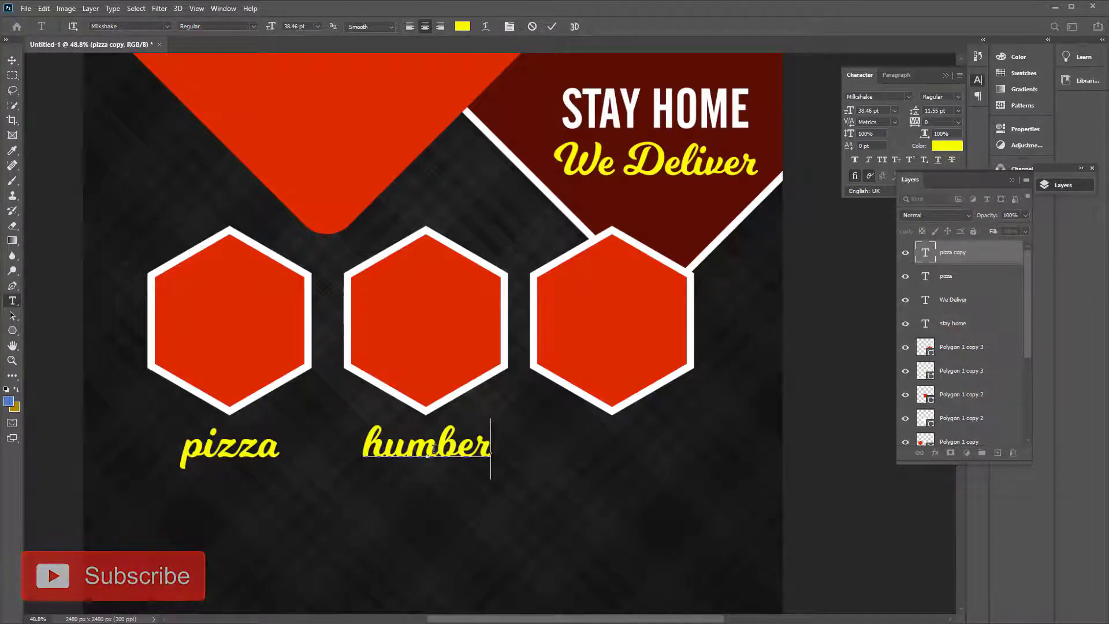
{"action": "type", "text": "ger"}
{"action": "key", "text": "ctrl+Return"}
{"action": "left_click", "coordinate": [15, 62]}
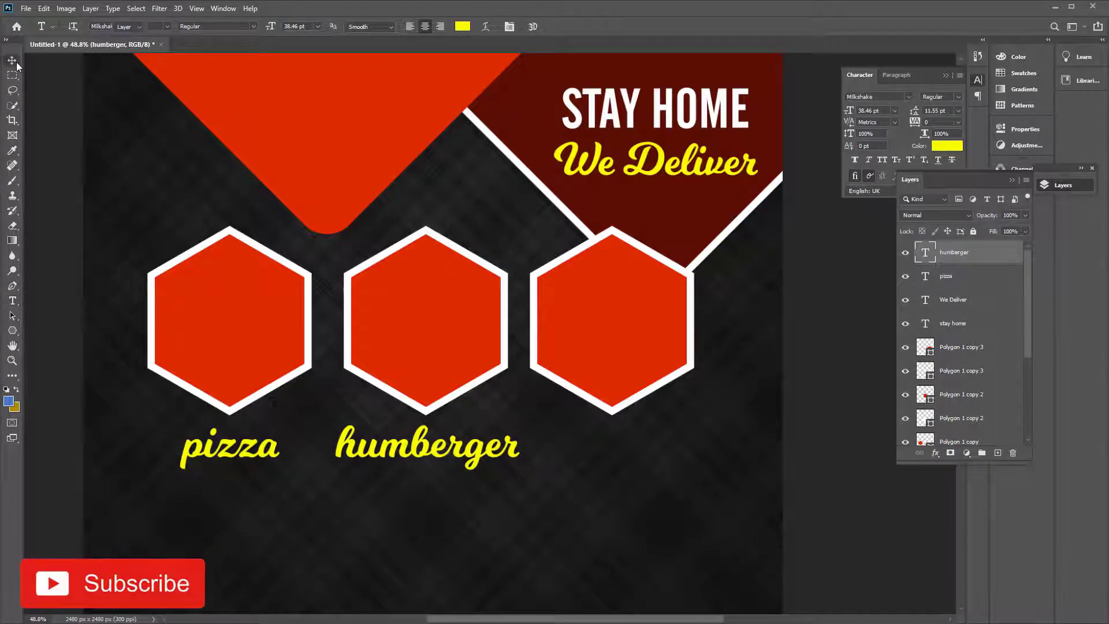
Copy the label under the third hexagon and retype it as 'steak'
{"action": "left_click_drag", "start_coordinate": [384, 462], "coordinate": [577, 466]}
{"action": "key", "text": "t"}
{"action": "double_click", "coordinate": [598, 451]}
{"action": "type", "text": "st"}
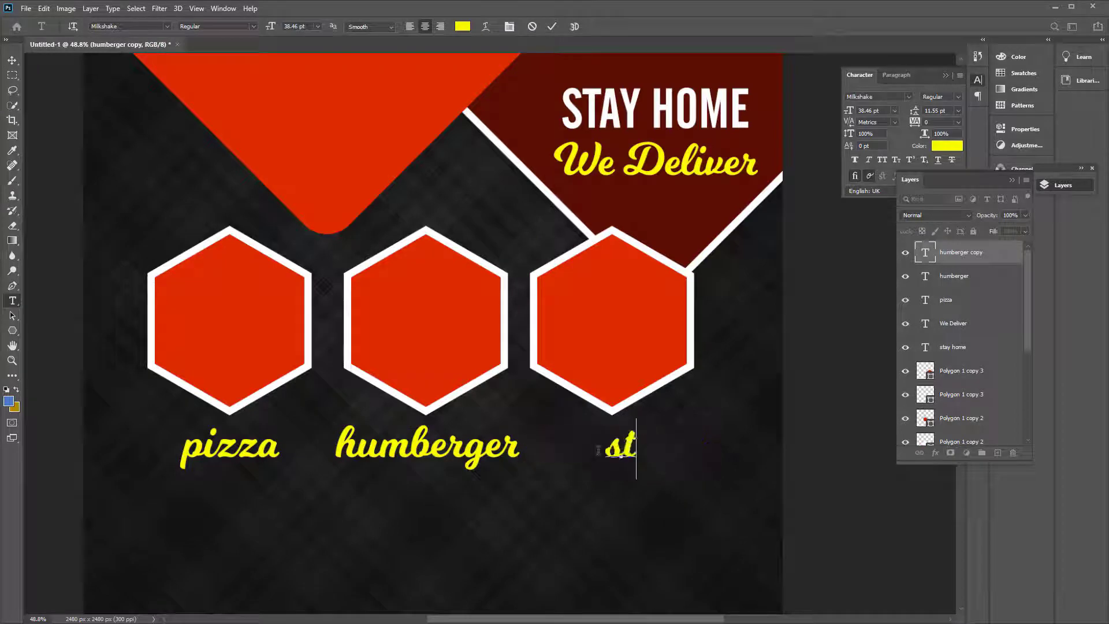
{"action": "type", "text": "eak"}
{"action": "key", "text": "ctrl+Return"}
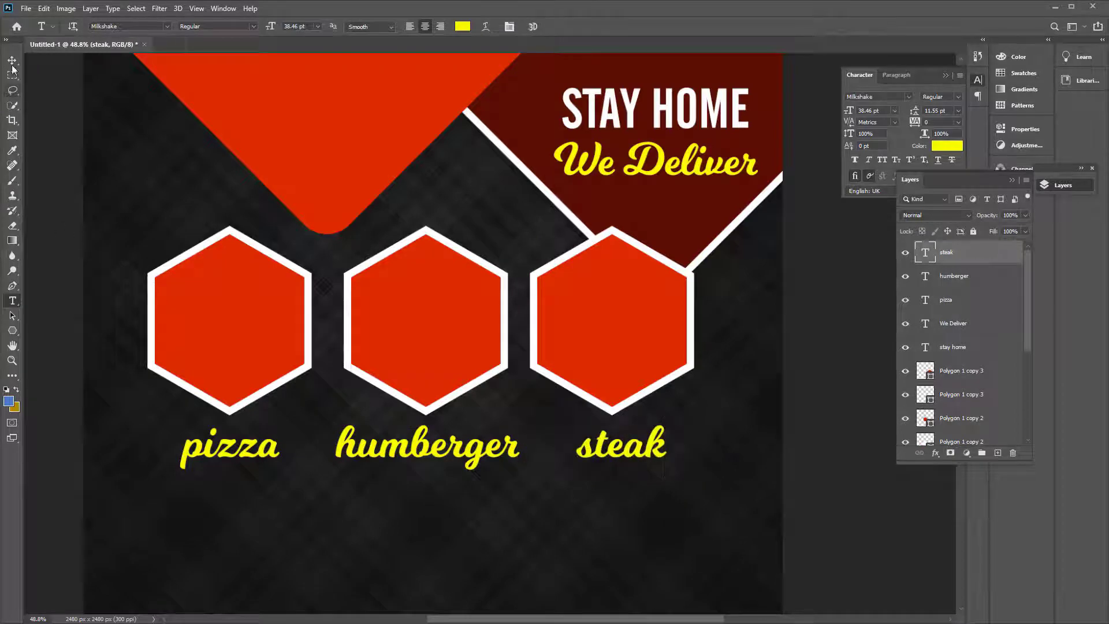
{"action": "left_click", "coordinate": [12, 61]}
{"action": "scroll", "coordinate": [583, 222], "scroll_direction": "down", "scroll_amount": 3}
Place the linked 97.jpg pizza photo above the diamond layer and clip it into the diamond
{"action": "left_click", "coordinate": [26, 9]}
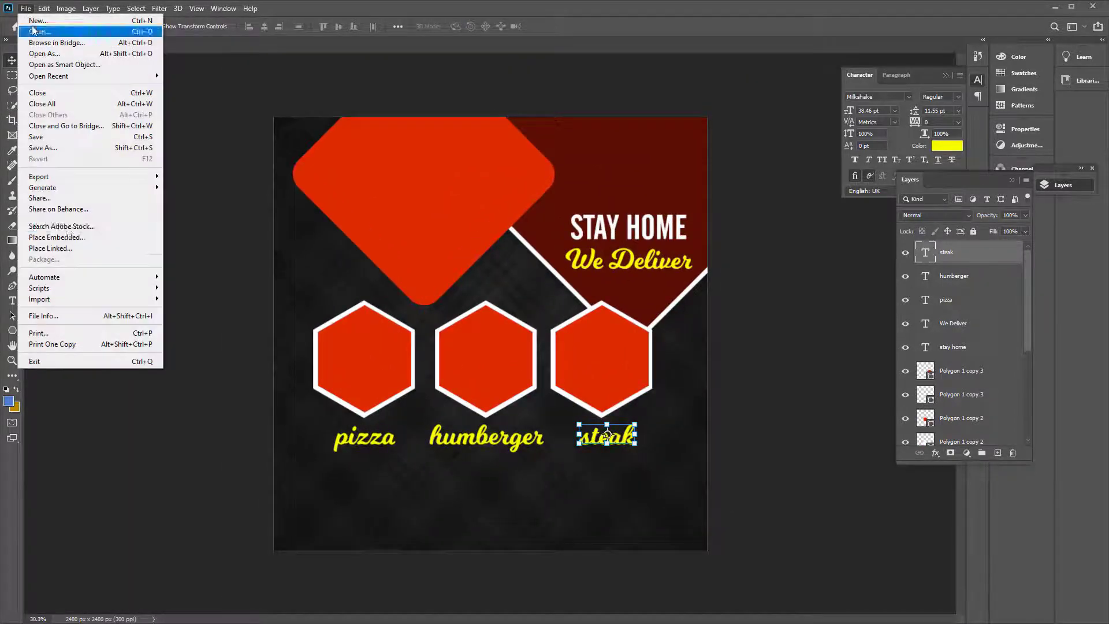
{"action": "left_click", "coordinate": [87, 248]}
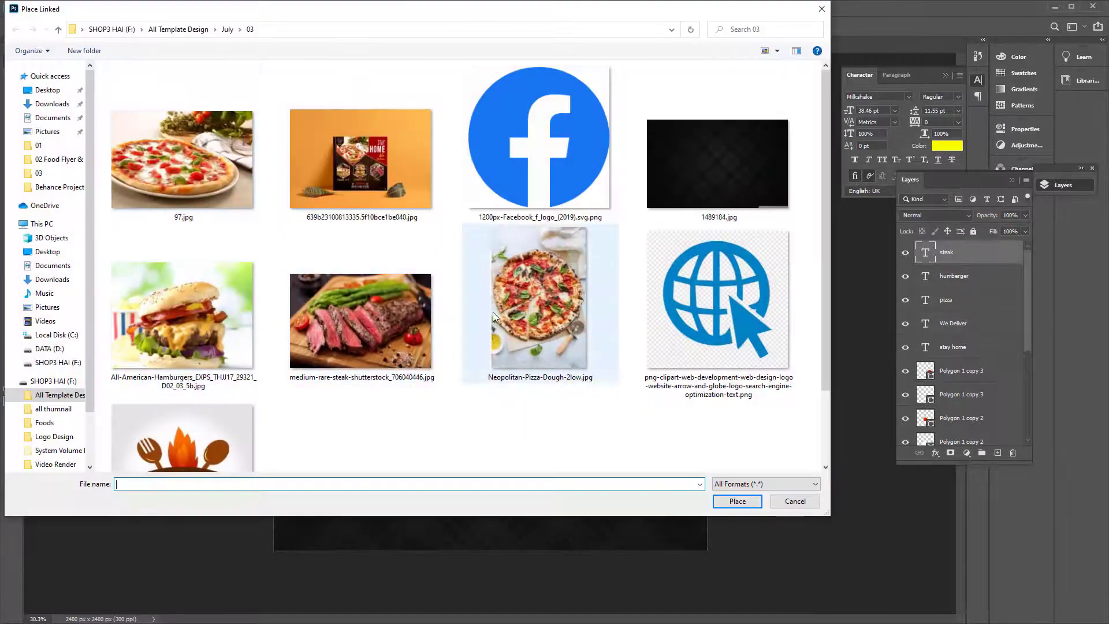
{"action": "double_click", "coordinate": [197, 167]}
{"action": "left_click_drag", "start_coordinate": [540, 291], "coordinate": [523, 76]}
{"action": "key", "text": "Return"}
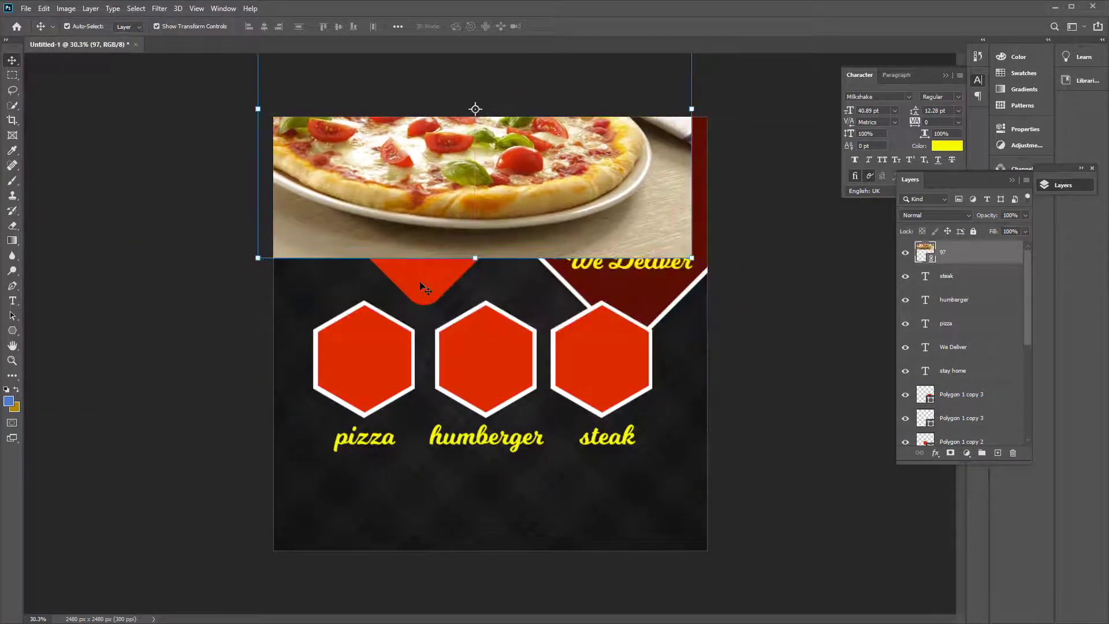
{"action": "left_click", "coordinate": [425, 287]}
{"action": "key", "text": "ctrl+shift+bracketleft"}
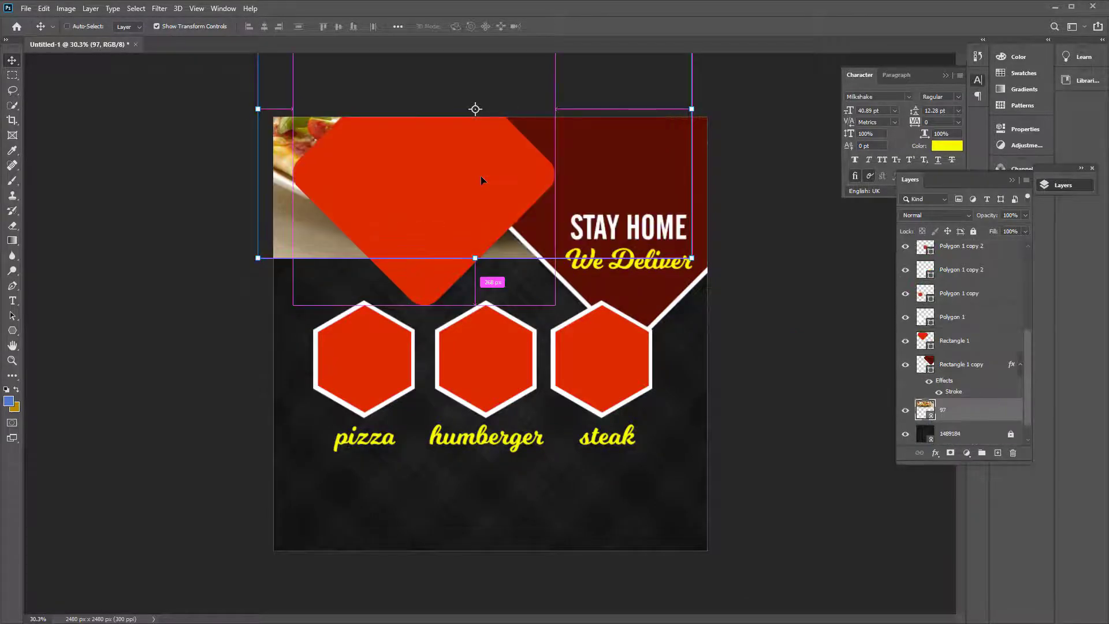
{"action": "key", "text": "ctrl+bracketright"}
{"action": "key", "text": "ctrl+bracketright"}
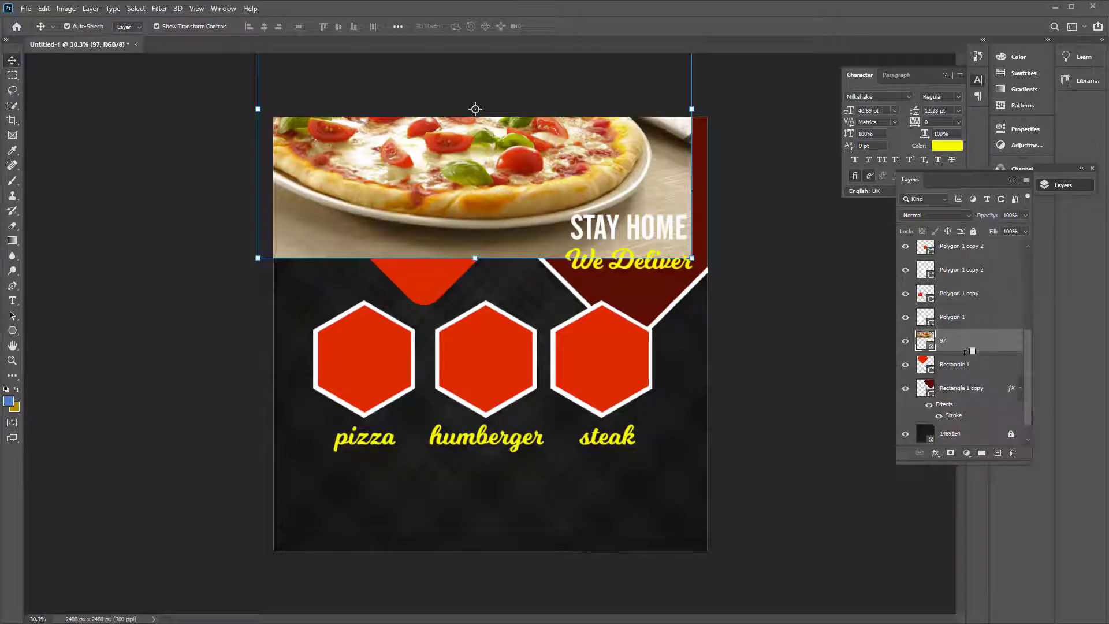
{"action": "left_click", "coordinate": [972, 350], "text": "alt"}
Scale and reposition the pizza photo to fit inside the diamond
{"action": "mouse_move", "coordinate": [716, 277]}
{"action": "left_mouse_down"}
{"action": "mouse_move", "coordinate": [716, 361]}
{"action": "mouse_move", "coordinate": [638, 317]}
{"action": "left_mouse_up"}
{"action": "key", "text": "ctrl+minus"}
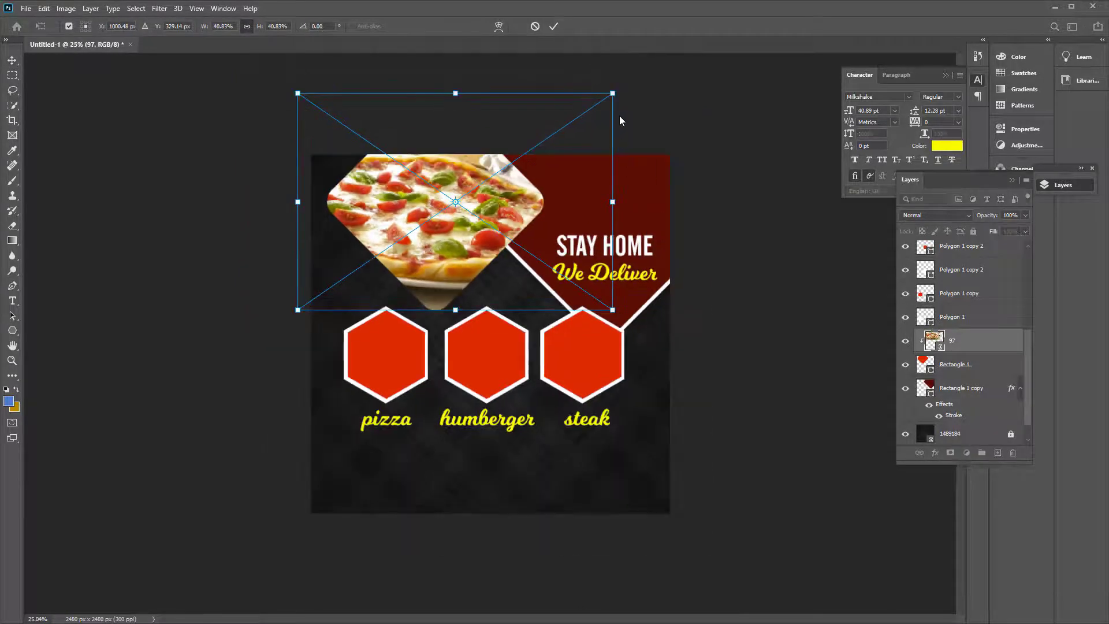
{"action": "left_click_drag", "start_coordinate": [610, 95], "coordinate": [546, 138]}
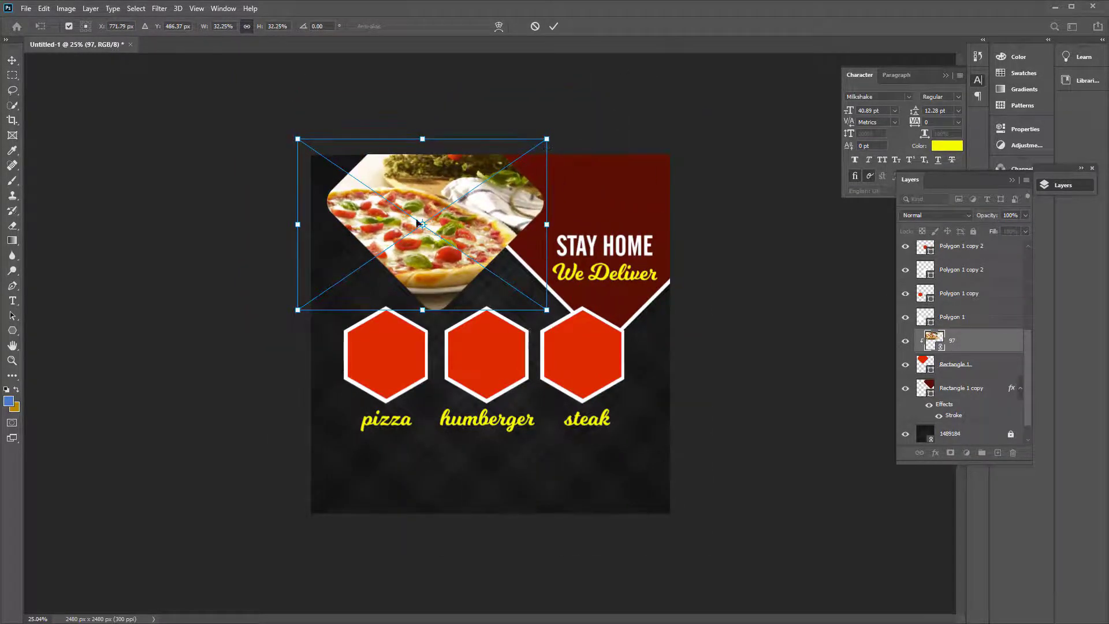
{"action": "left_click_drag", "start_coordinate": [455, 261], "coordinate": [462, 261]}
{"action": "left_click", "coordinate": [549, 27]}
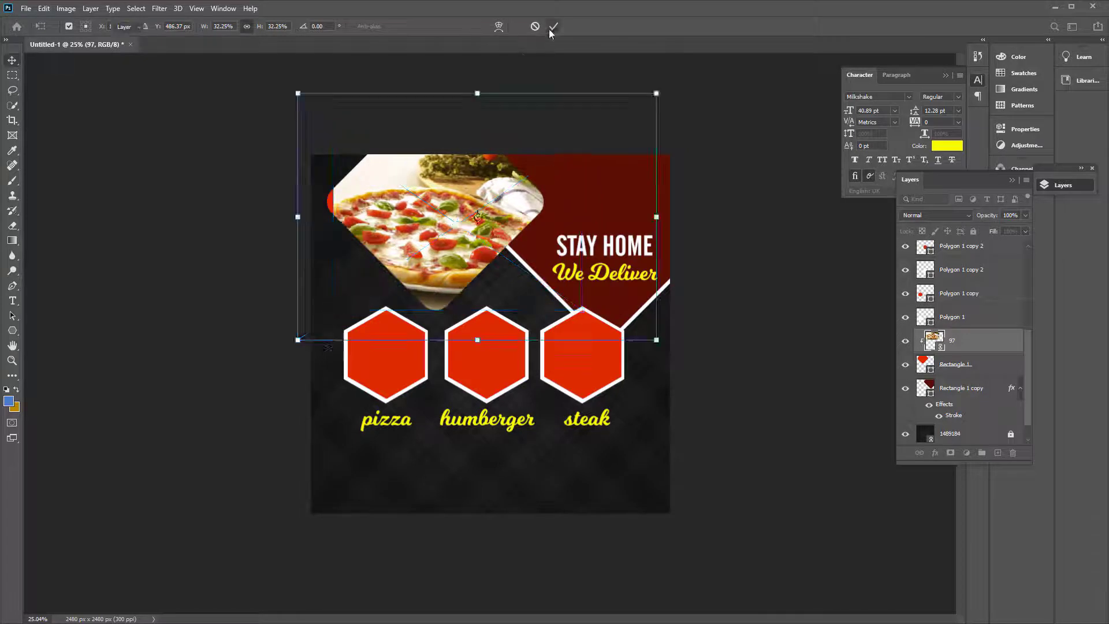
{"action": "scroll", "coordinate": [657, 246], "scroll_direction": "up", "scroll_amount": 2}
Give the diamond shape a white Stroke outline effect
{"action": "left_click", "coordinate": [960, 374]}
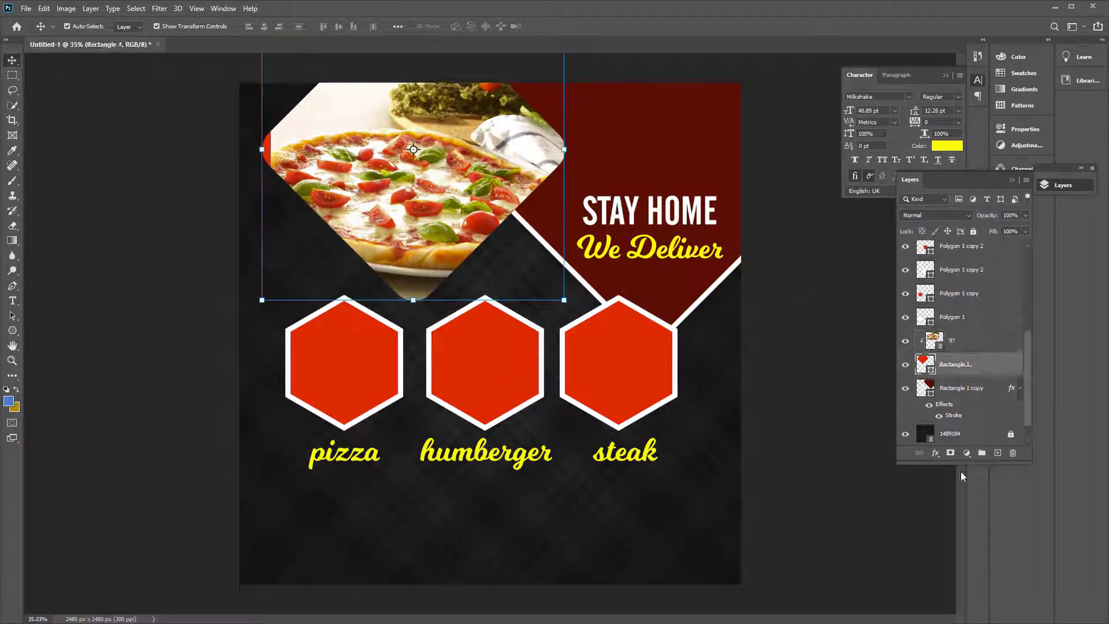
{"action": "left_click", "coordinate": [934, 454]}
{"action": "left_click", "coordinate": [953, 492]}
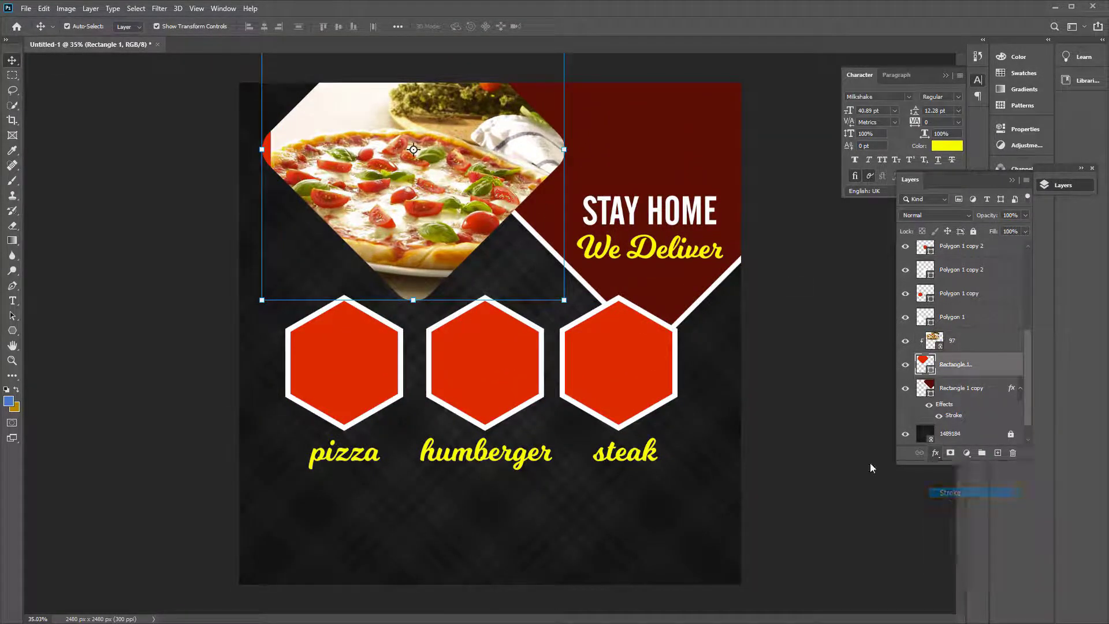
{"action": "left_click", "coordinate": [1061, 220]}
{"action": "key", "text": "v"}
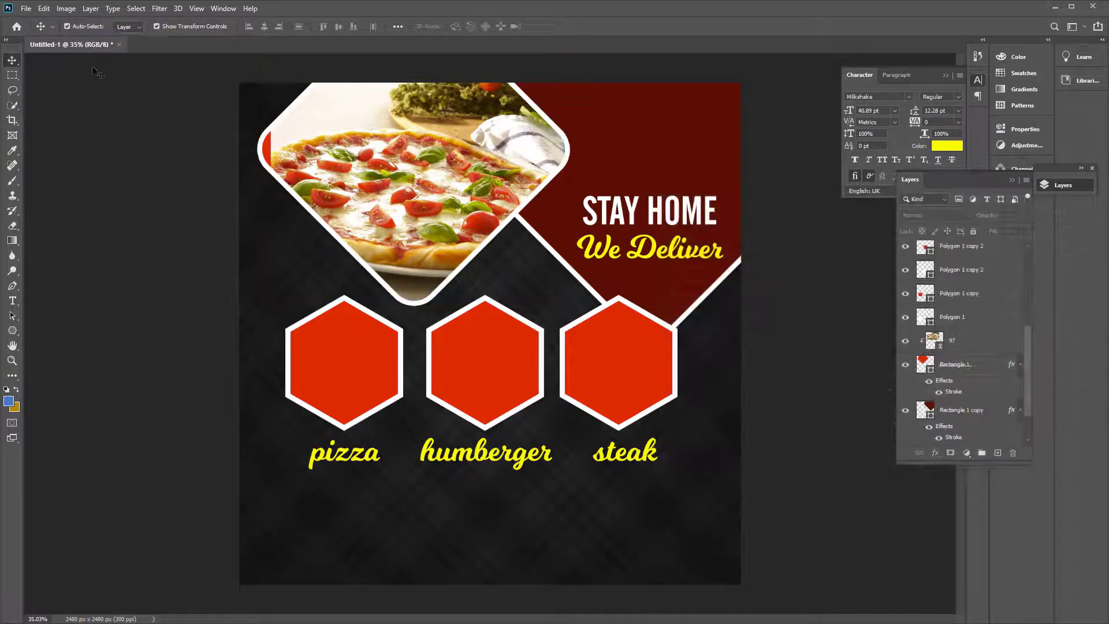
{"action": "left_click", "coordinate": [351, 375]}
Place the Neapolitan pizza photo over the left hexagon and clip it inside
{"action": "left_click", "coordinate": [26, 8]}
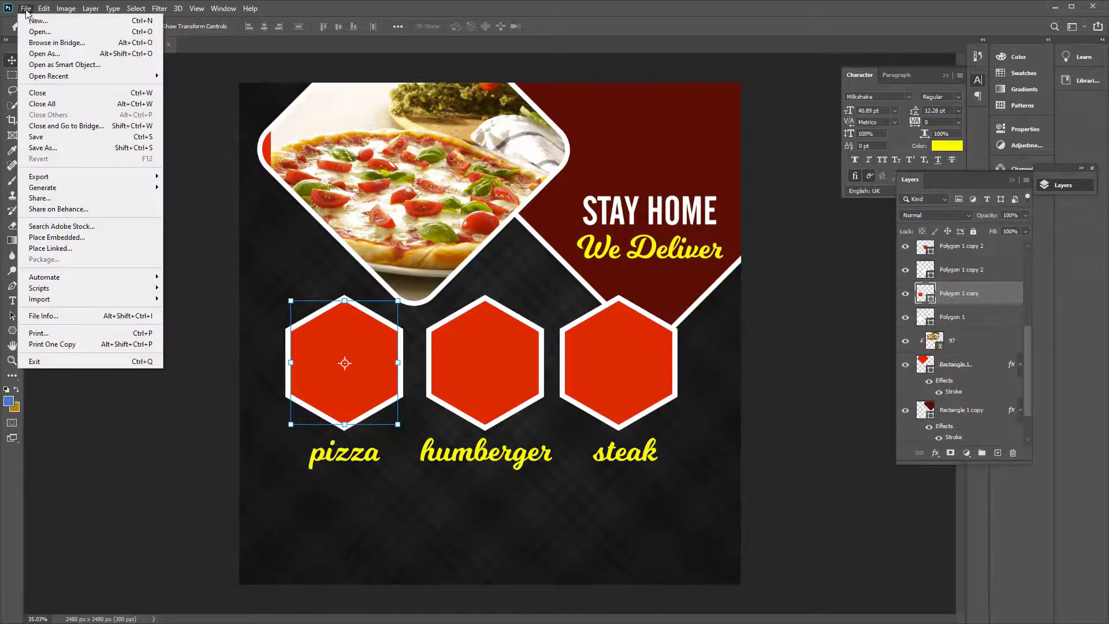
{"action": "left_click", "coordinate": [46, 248]}
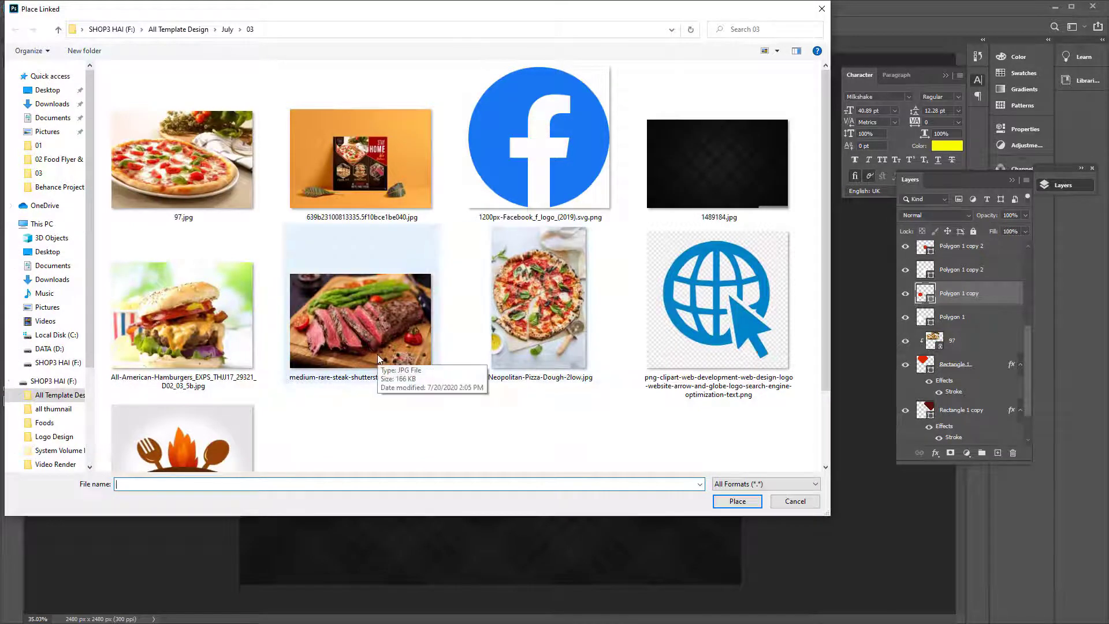
{"action": "double_click", "coordinate": [531, 321]}
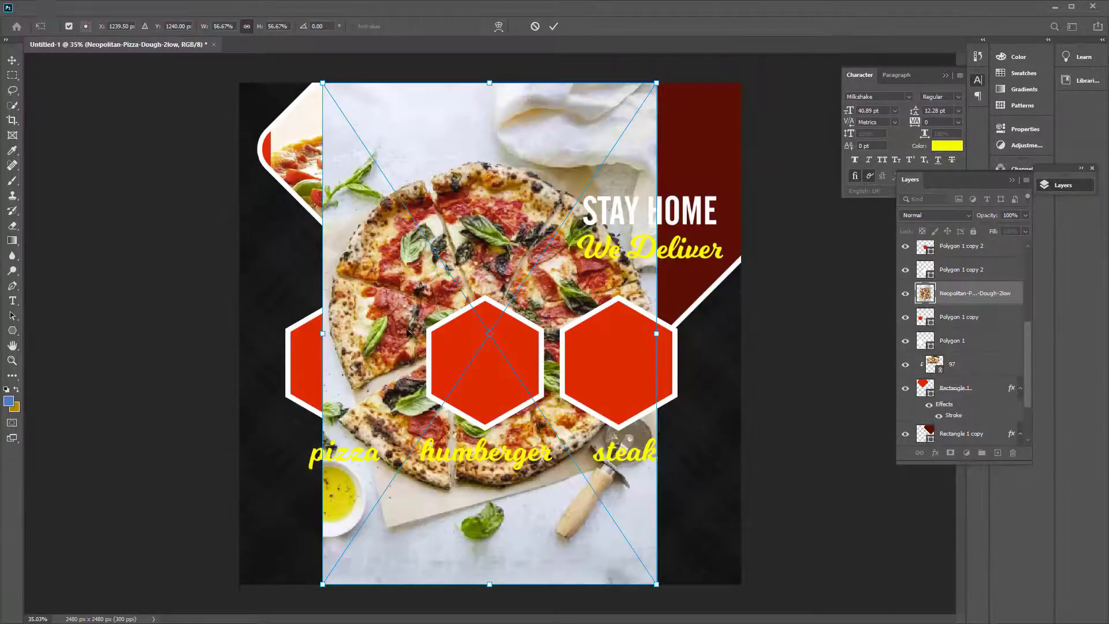
{"action": "left_click_drag", "start_coordinate": [657, 83], "coordinate": [469, 362]}
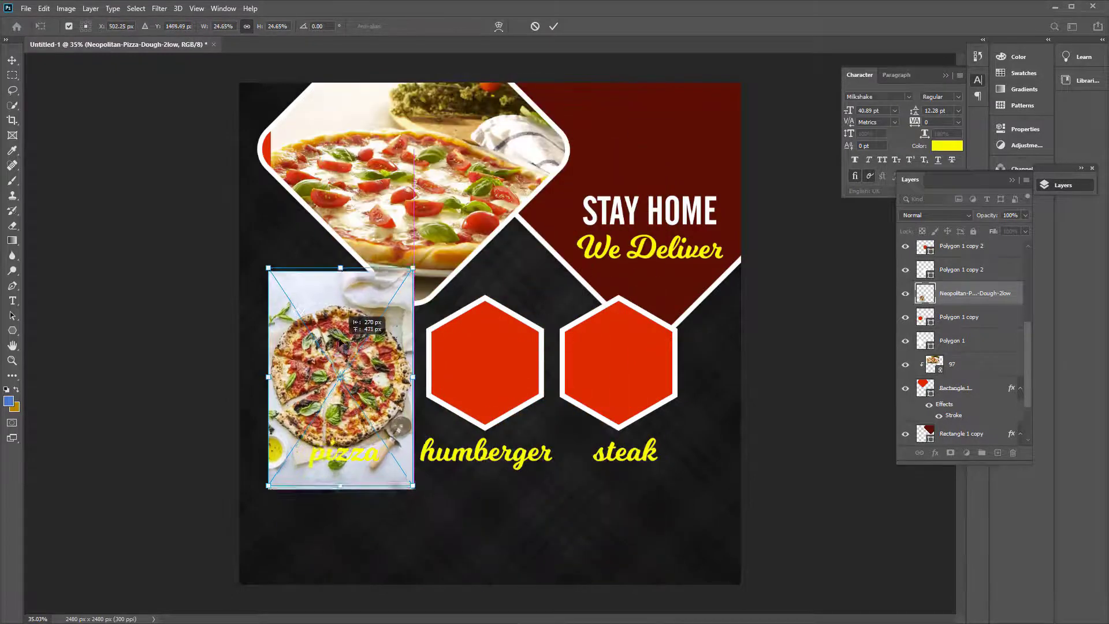
{"action": "left_click_drag", "start_coordinate": [395, 439], "coordinate": [341, 330]}
{"action": "key", "text": "Return"}
{"action": "left_click", "coordinate": [938, 301], "text": "alt"}
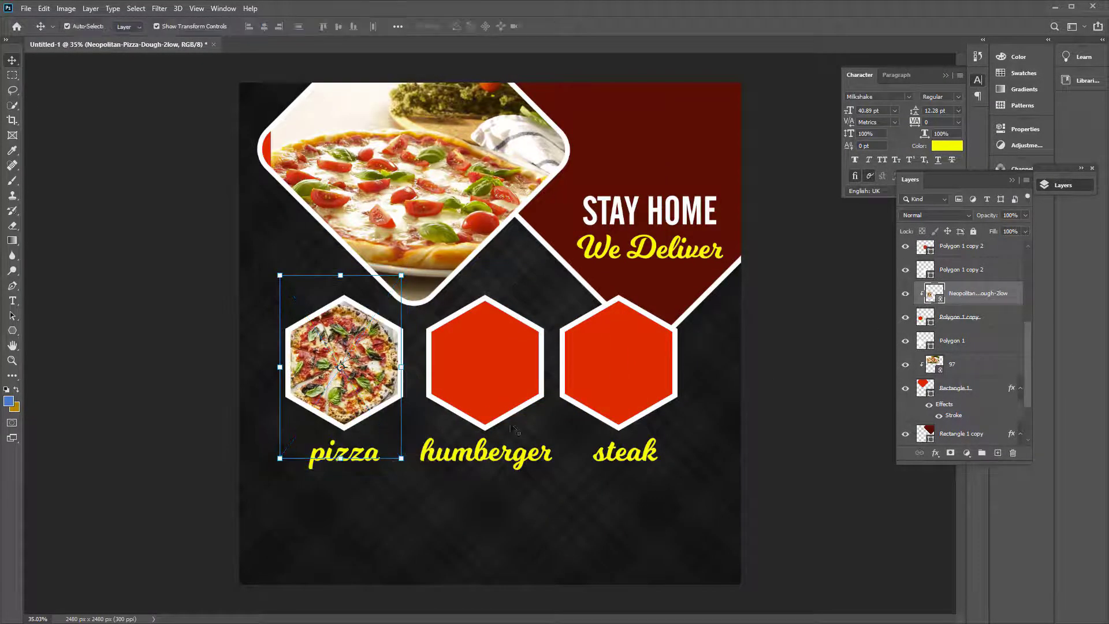
Place the hamburger photo over the middle hexagon, clip it, and shrink it to fit
{"action": "left_click", "coordinate": [434, 340]}
{"action": "left_click", "coordinate": [26, 8]}
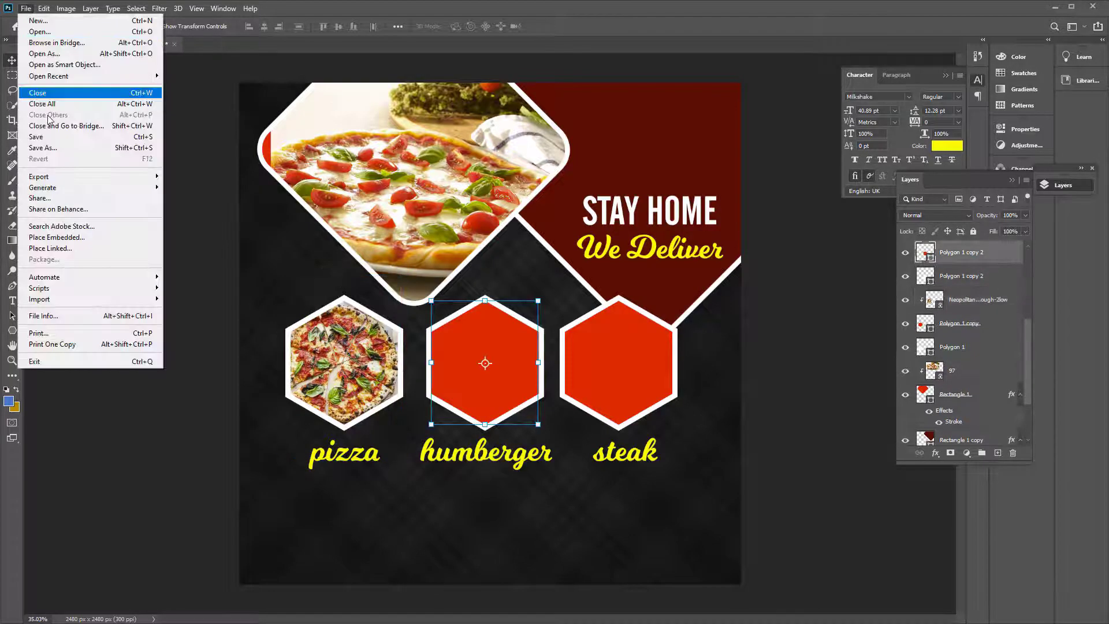
{"action": "left_click", "coordinate": [52, 245]}
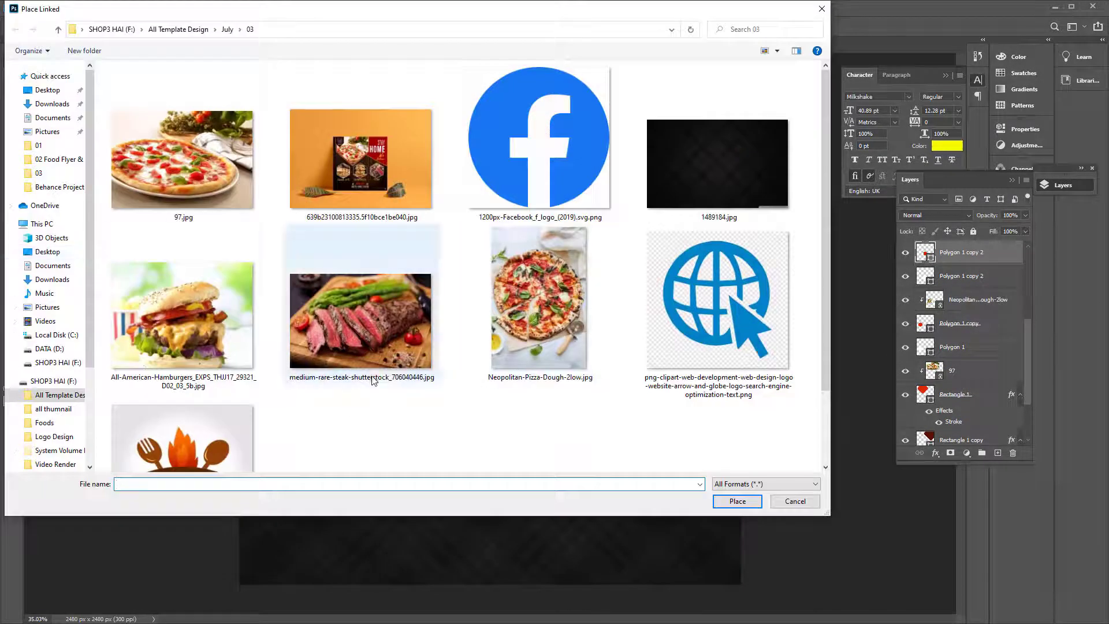
{"action": "double_click", "coordinate": [186, 310]}
{"action": "left_click_drag", "start_coordinate": [511, 333], "coordinate": [506, 363]}
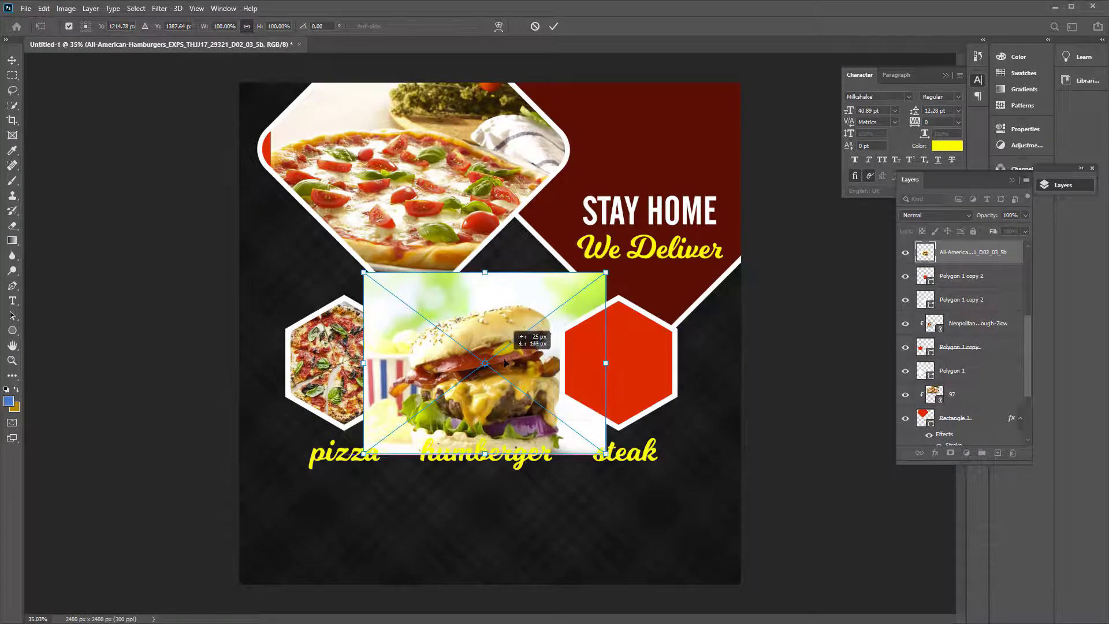
{"action": "key", "text": "Return"}
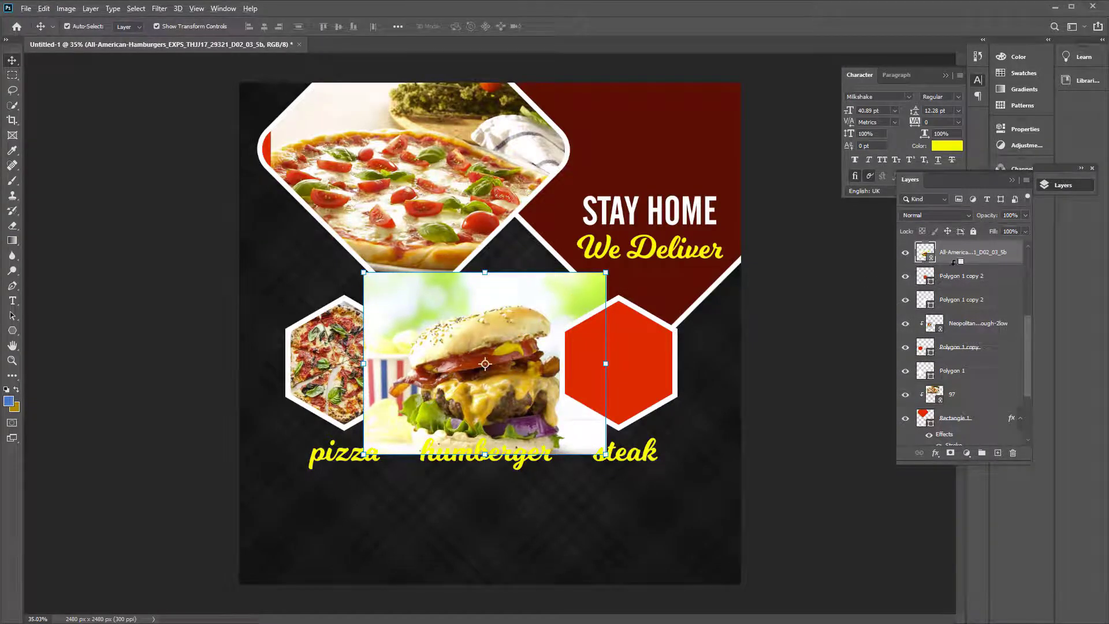
{"action": "left_click", "coordinate": [954, 261], "text": "alt"}
{"action": "left_click_drag", "start_coordinate": [605, 272], "coordinate": [574, 295]}
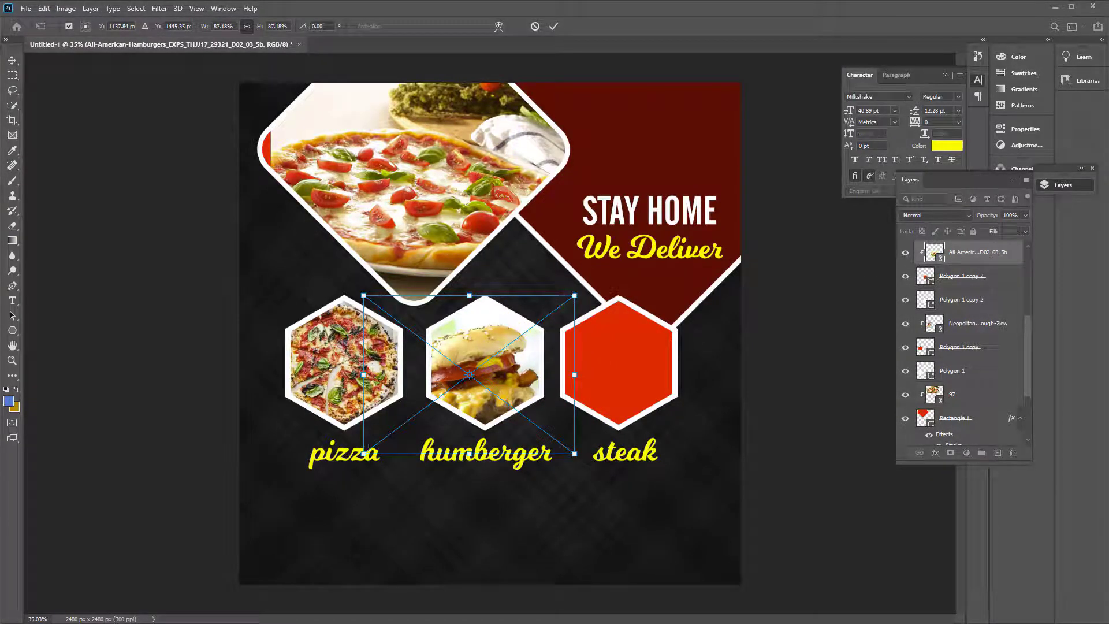
{"action": "left_click_drag", "start_coordinate": [365, 454], "coordinate": [399, 426]}
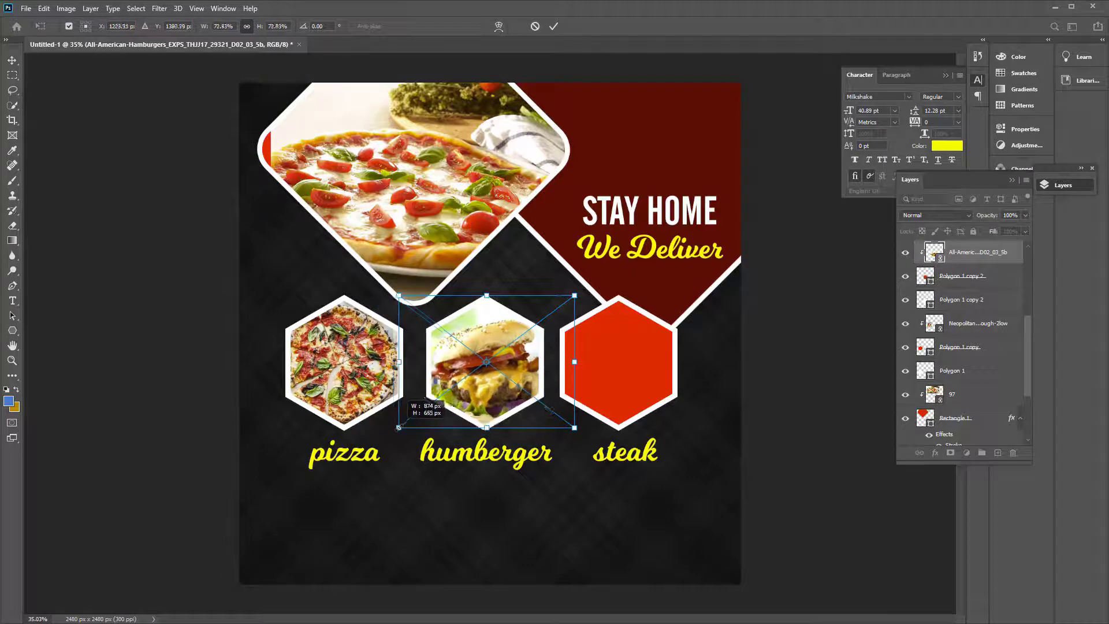
{"action": "left_click", "coordinate": [548, 29]}
Place the steak photo over the right hexagon, clip it, and size it to fill
{"action": "left_click", "coordinate": [636, 356]}
{"action": "left_click", "coordinate": [26, 8]}
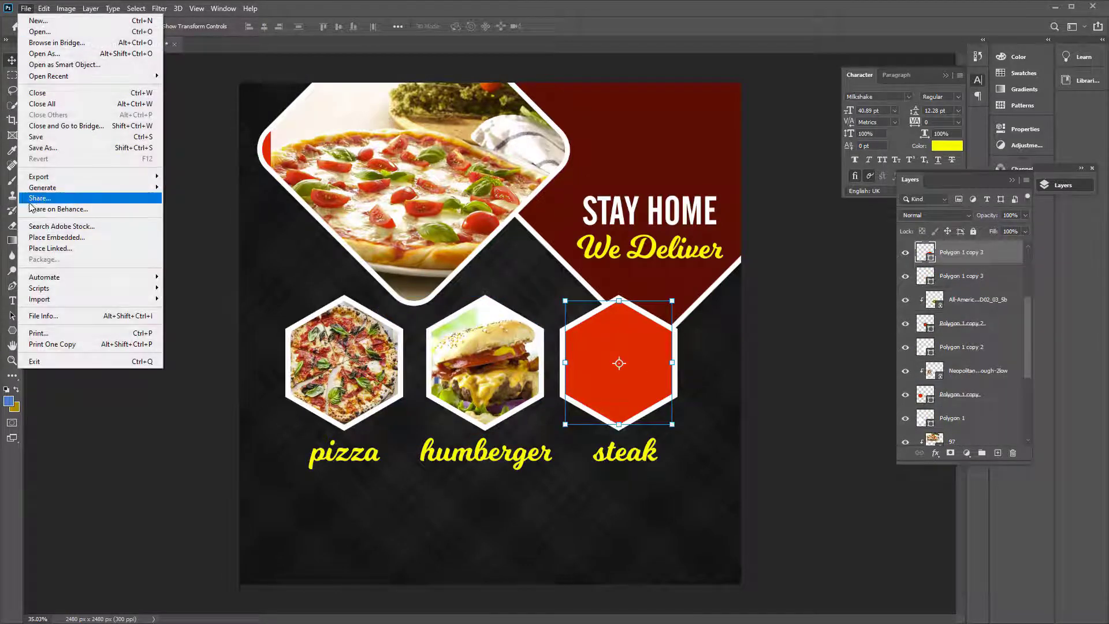
{"action": "left_click", "coordinate": [51, 248]}
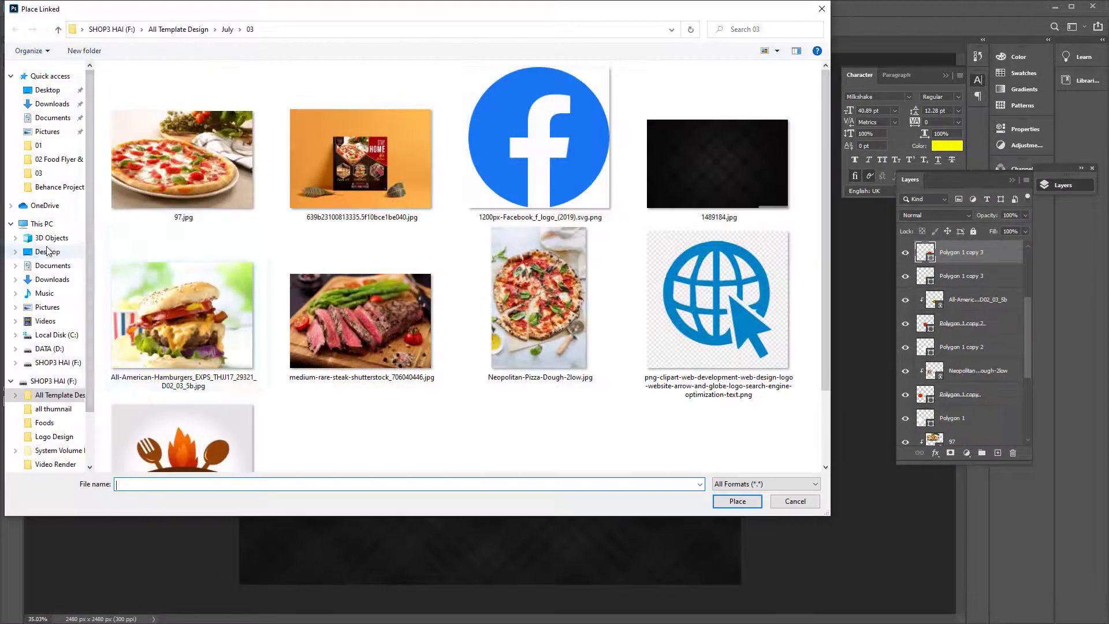
{"action": "double_click", "coordinate": [323, 330]}
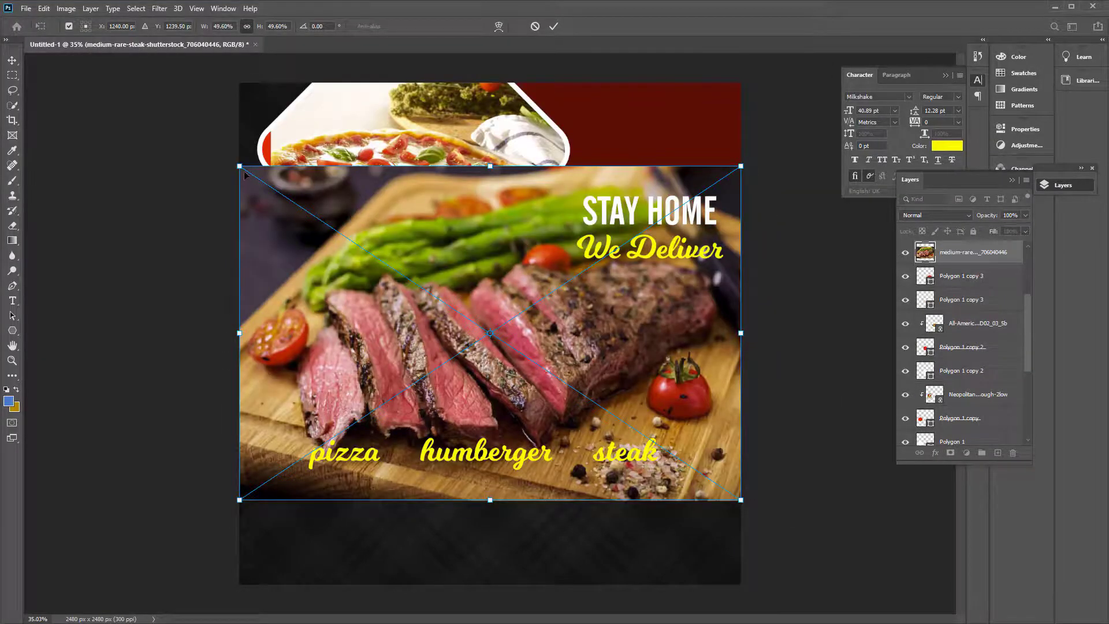
{"action": "mouse_move", "coordinate": [245, 174]}
{"action": "left_mouse_down"}
{"action": "mouse_move", "coordinate": [572, 369]}
{"action": "mouse_move", "coordinate": [583, 395]}
{"action": "mouse_move", "coordinate": [579, 319]}
{"action": "left_mouse_up"}
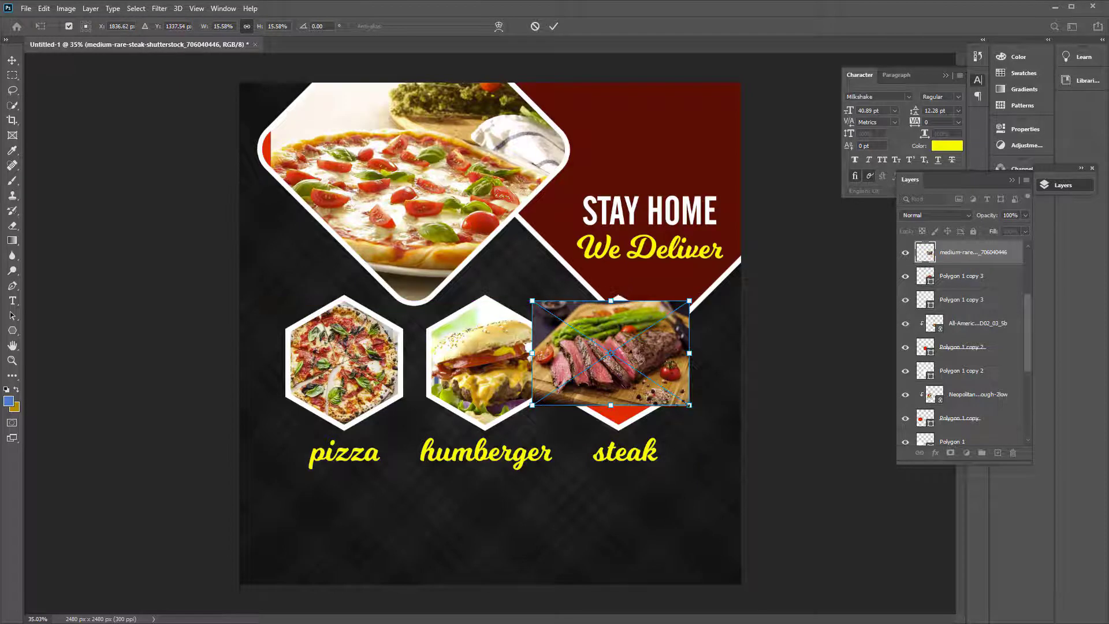
{"action": "left_click_drag", "start_coordinate": [689, 405], "coordinate": [723, 427]}
{"action": "key", "text": "Return"}
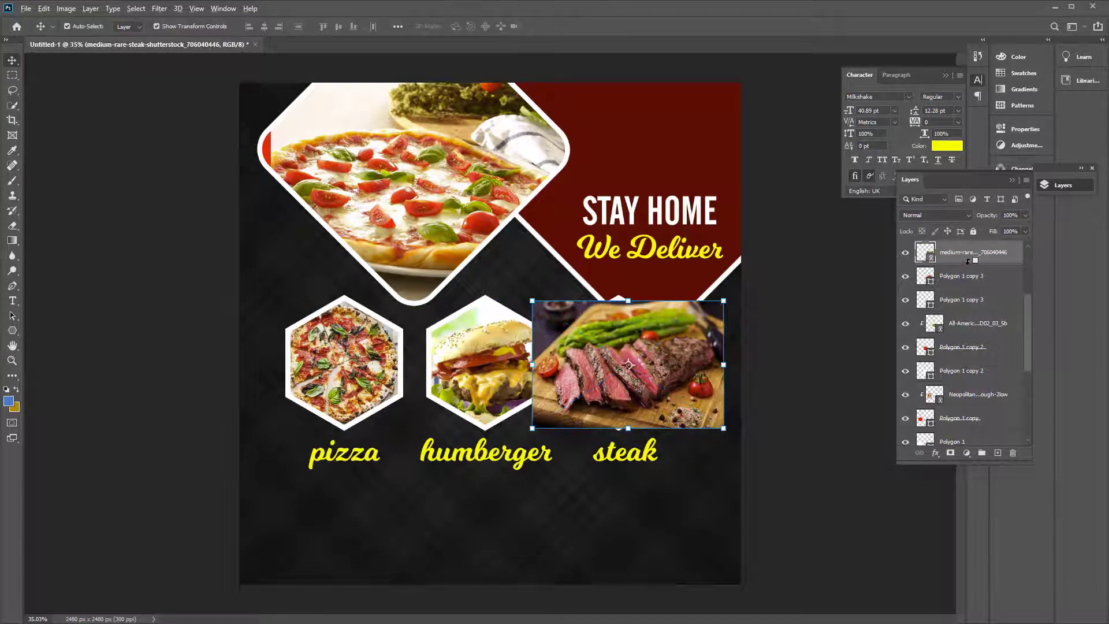
{"action": "left_click", "coordinate": [968, 261], "text": "alt"}
{"action": "left_click_drag", "start_coordinate": [724, 428], "coordinate": [729, 431]}
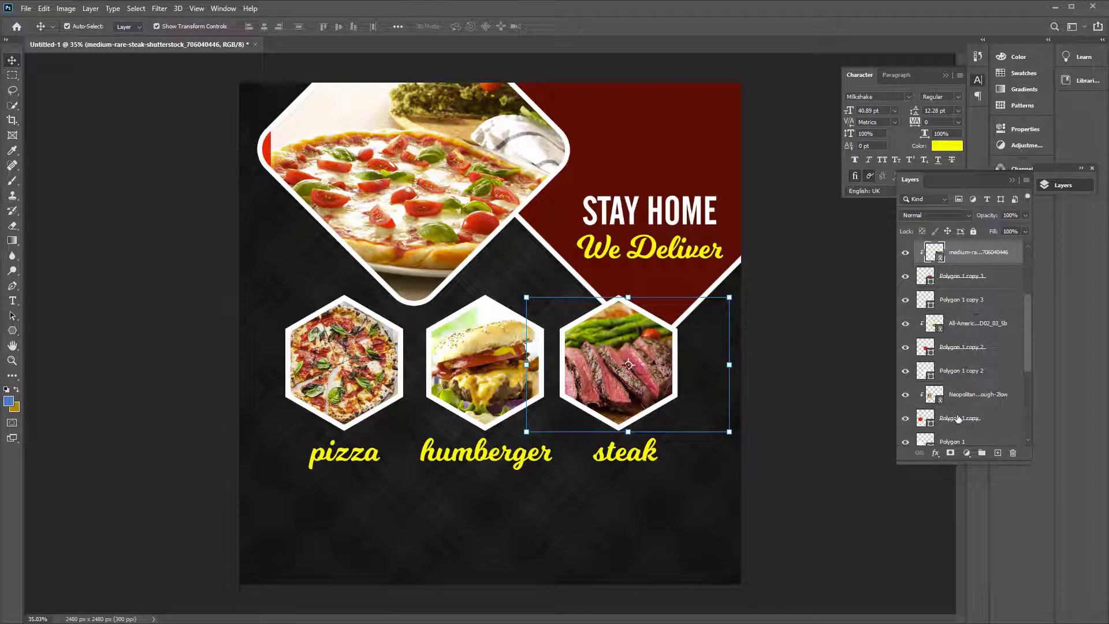
Select all hexagon and photo layers and group them as PIC
{"action": "left_click", "coordinate": [944, 400]}
{"action": "scroll", "coordinate": [959, 424], "scroll_direction": "down", "scroll_amount": 2}
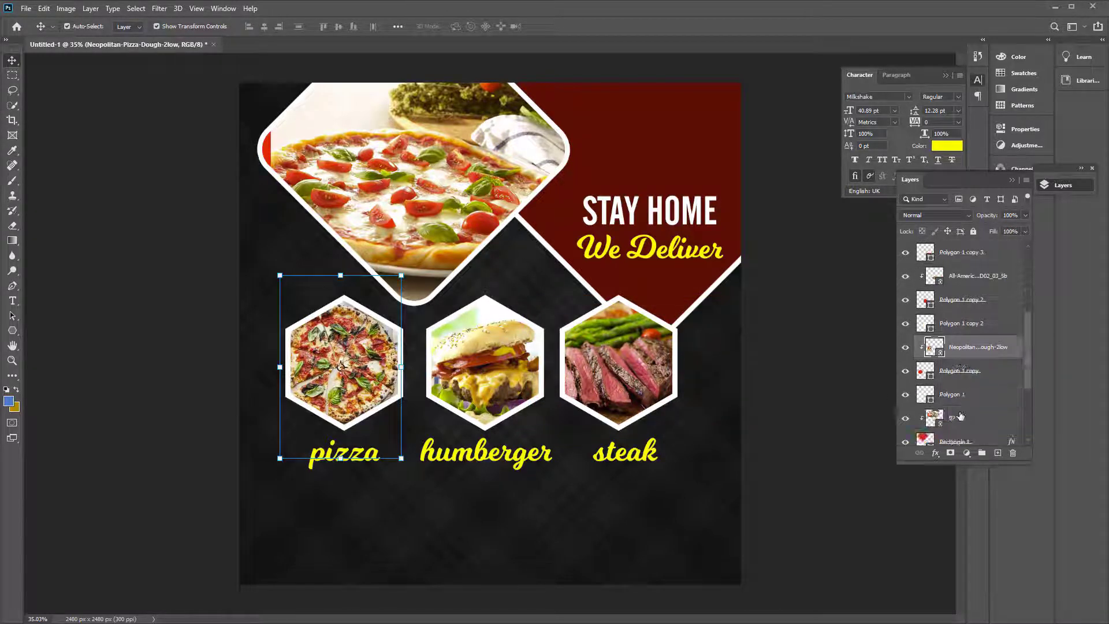
{"action": "left_click", "coordinate": [960, 370]}
{"action": "scroll", "coordinate": [961, 369], "scroll_direction": "up", "scroll_amount": 3}
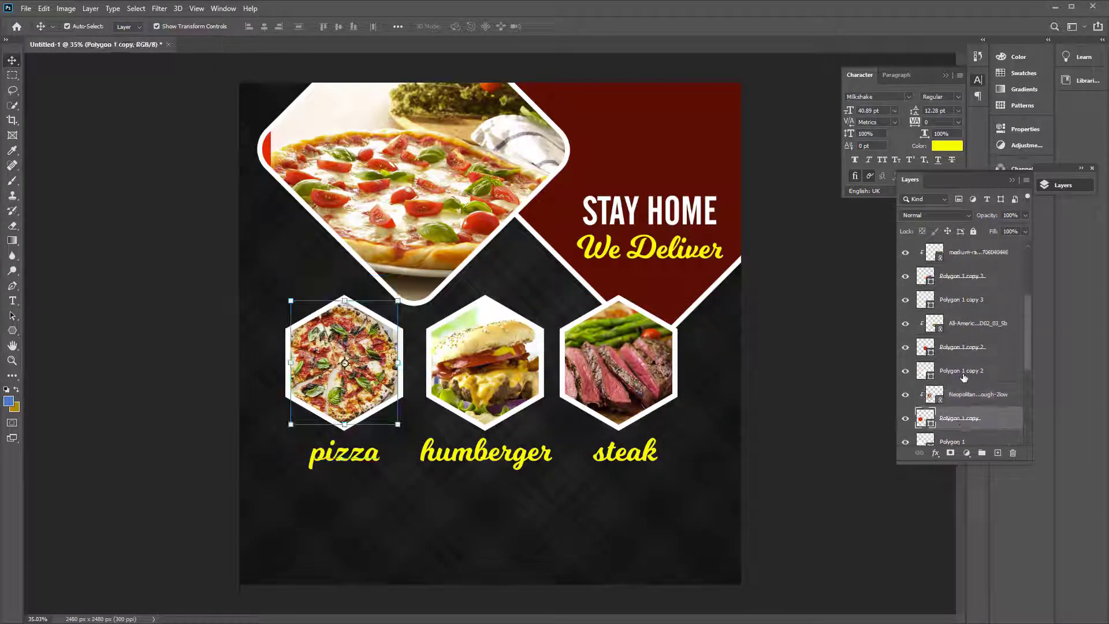
{"action": "left_click", "coordinate": [970, 283], "text": "shift"}
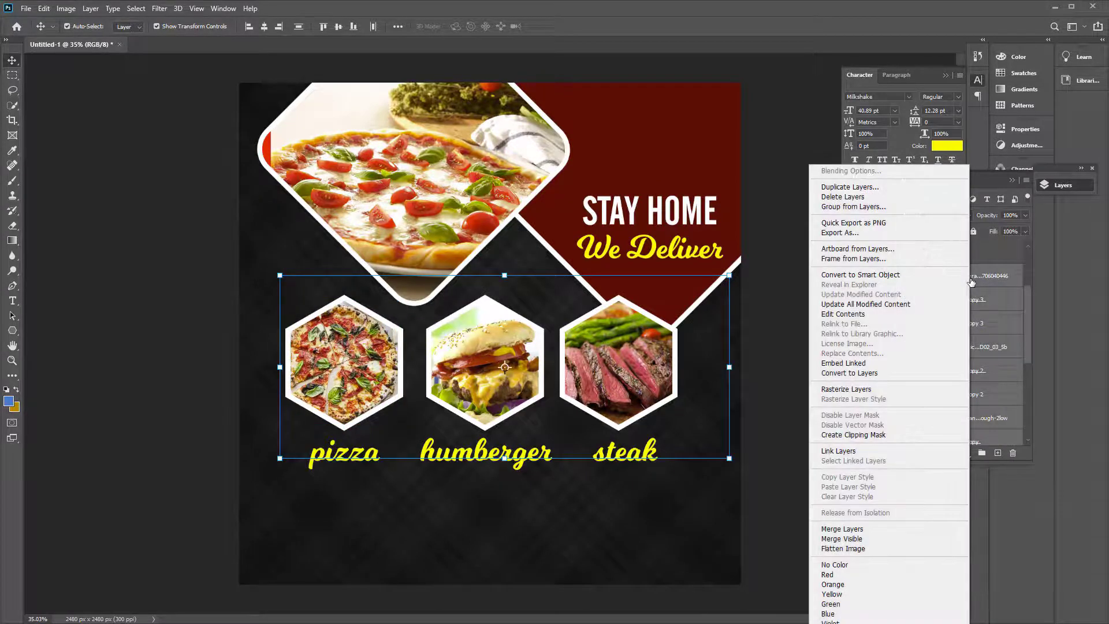
{"action": "right_click", "coordinate": [970, 283]}
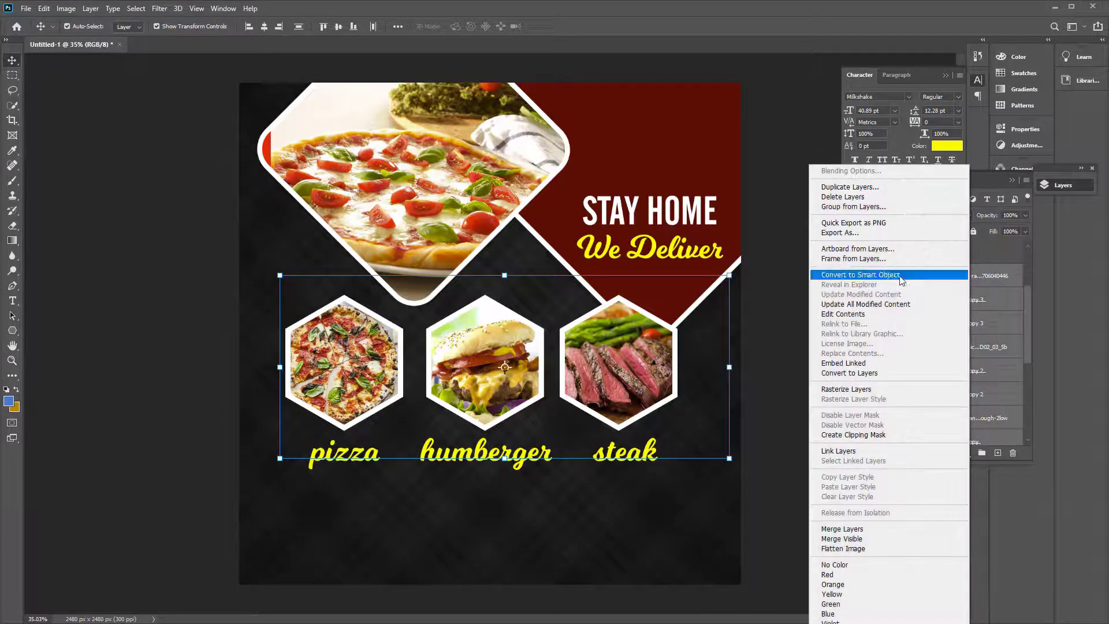
{"action": "left_click", "coordinate": [872, 207]}
{"action": "type", "text": "Pic"}
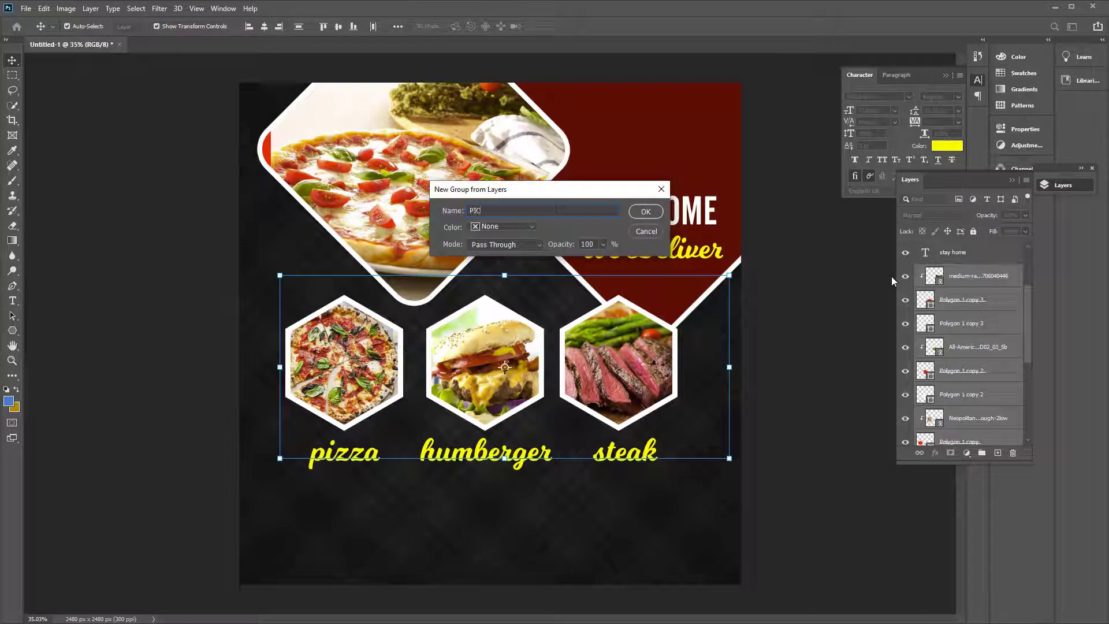
{"action": "key", "text": "Return"}
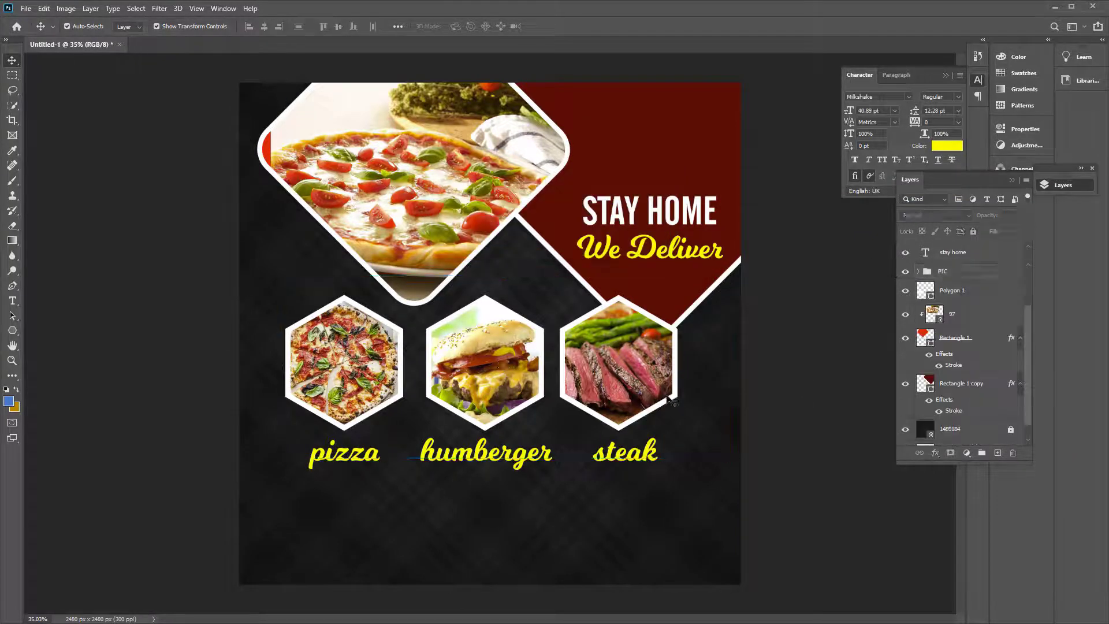
{"action": "left_click", "coordinate": [722, 404]}
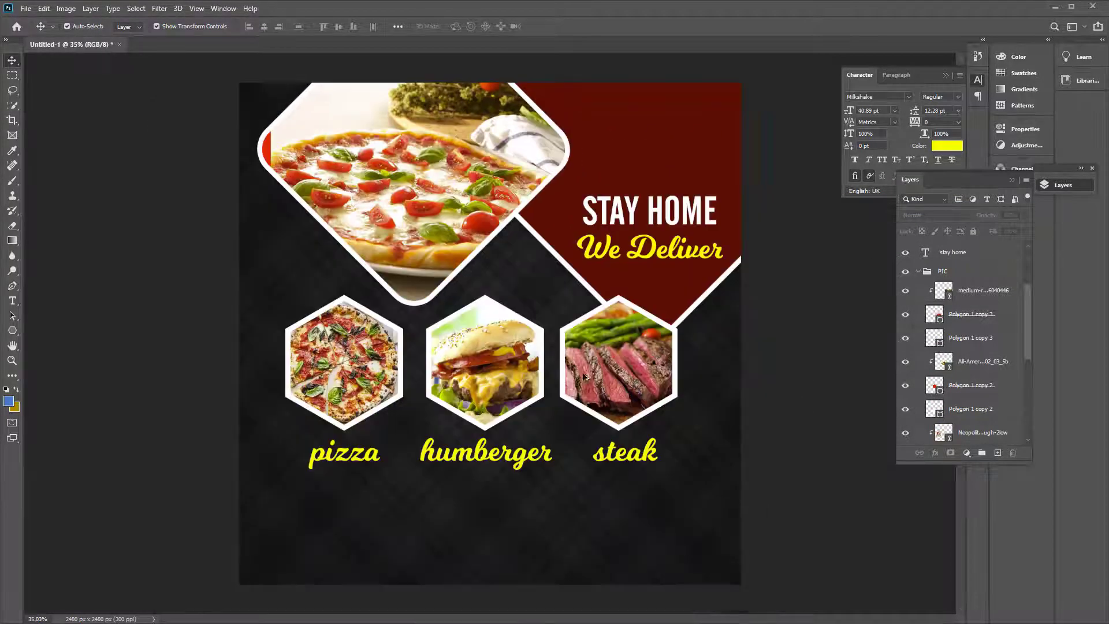
{"action": "scroll", "coordinate": [537, 381], "scroll_direction": "up", "scroll_amount": 2, "text": "alt"}
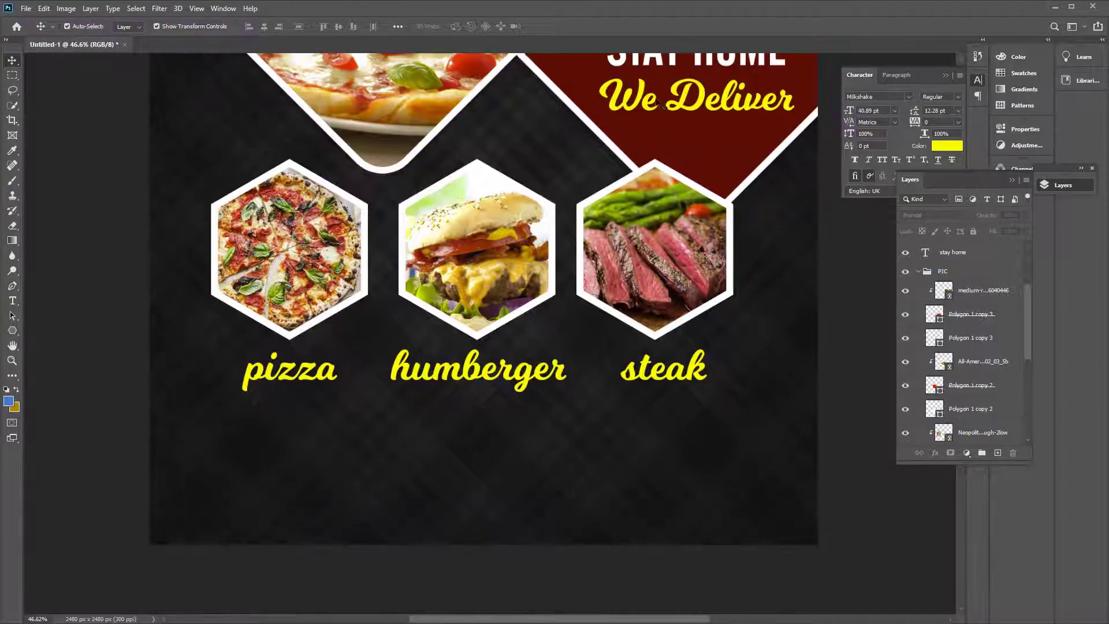
Duplicate the STAY HOME headline below the food labels and type a BOOK NOW line
{"action": "left_click_drag", "start_coordinate": [658, 102], "coordinate": [439, 467], "text": "alt"}
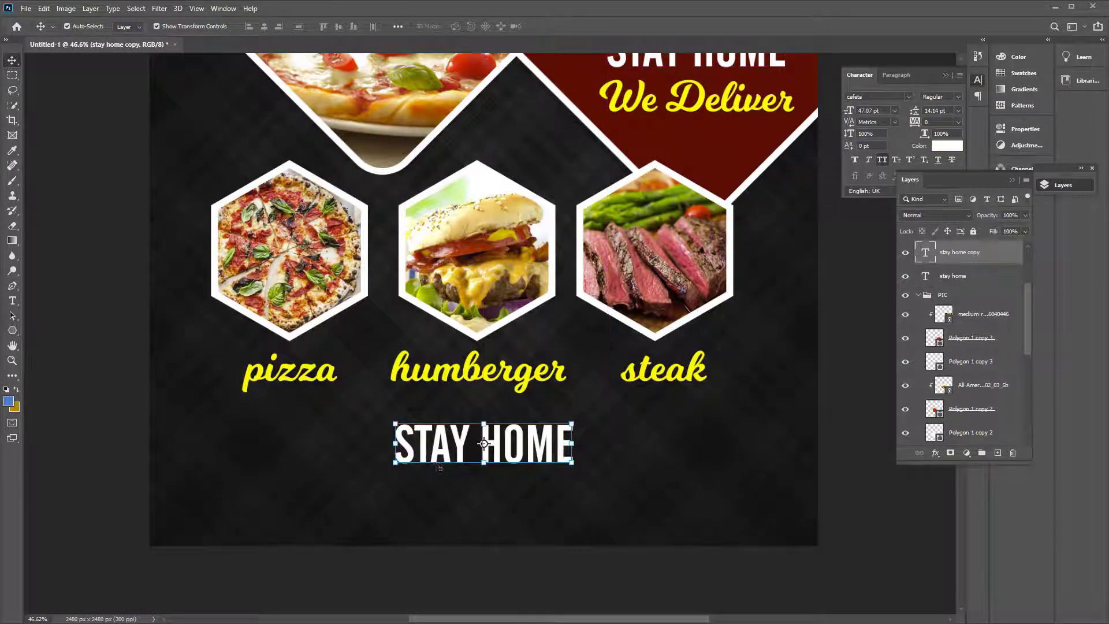
{"action": "key", "text": "t"}
{"action": "left_click", "coordinate": [457, 484]}
{"action": "type", "text": "BO"}
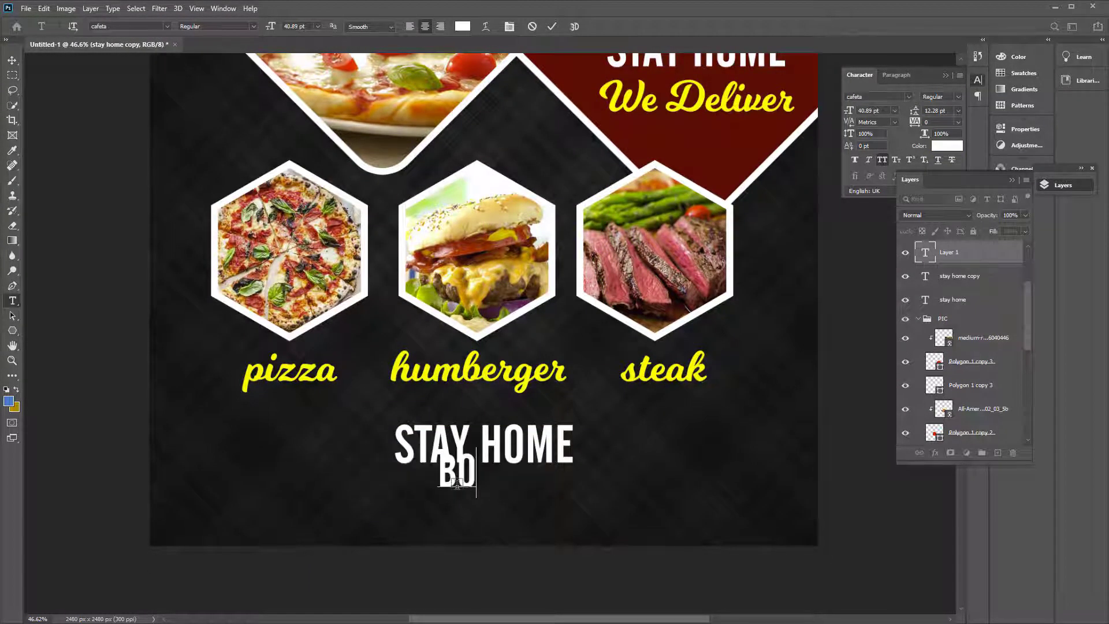
{"action": "type", "text": "KK'N"}
{"action": "key", "text": "BackSpace"}
{"action": "key", "text": "BackSpace"}
{"action": "key", "text": "BackSpace"}
{"action": "type", "text": "K"}
{"action": "key", "text": "BackSpace"}
{"action": "key", "text": "BackSpace"}
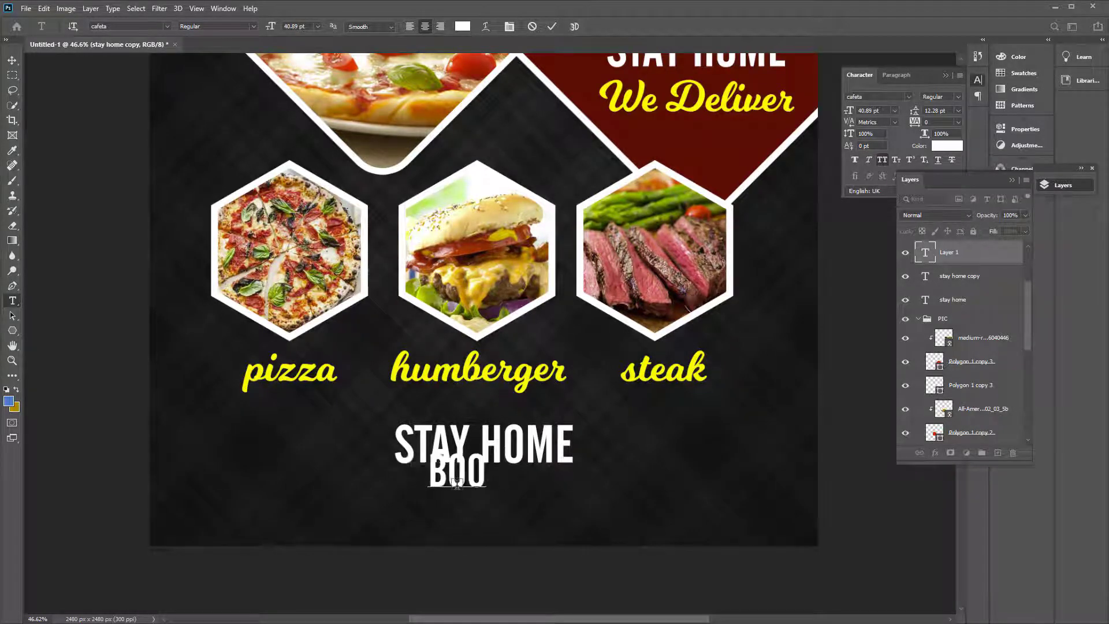
{"action": "type", "text": "K NO"}
{"action": "key", "text": "BackSpace"}
{"action": "key", "text": "BackSpace"}
{"action": "type", "text": "NO"}
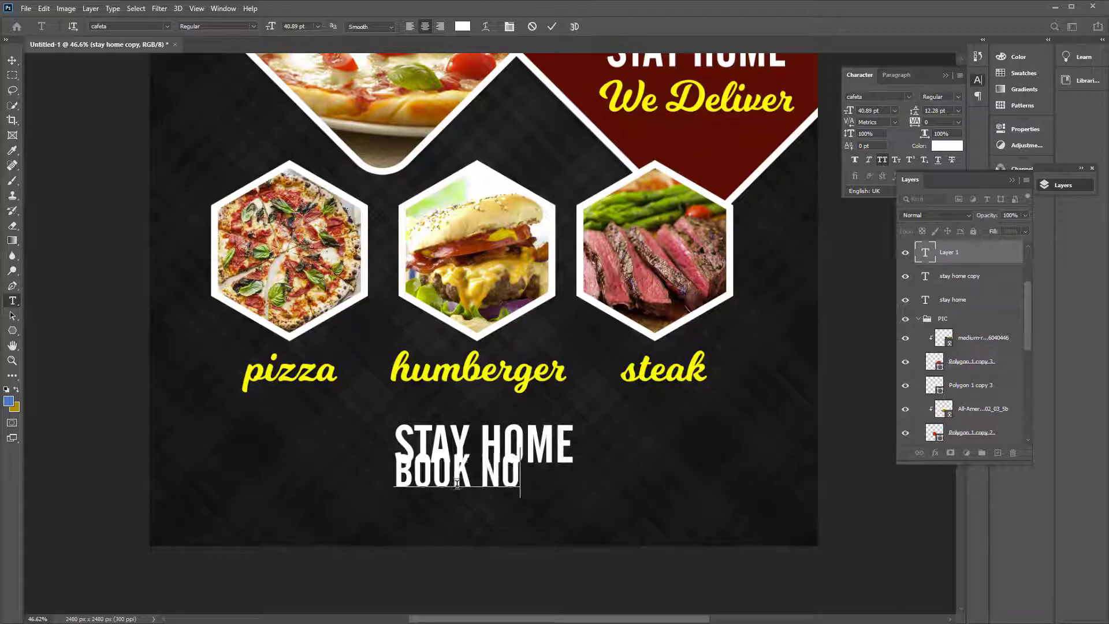
{"action": "type", "text": "W"}
{"action": "key", "text": "ctrl+Return"}
Remove the extra STAY HOME copy and move BOOK NOW up beneath the food labels
{"action": "left_click", "coordinate": [10, 63]}
{"action": "key", "text": "ctrl+0"}
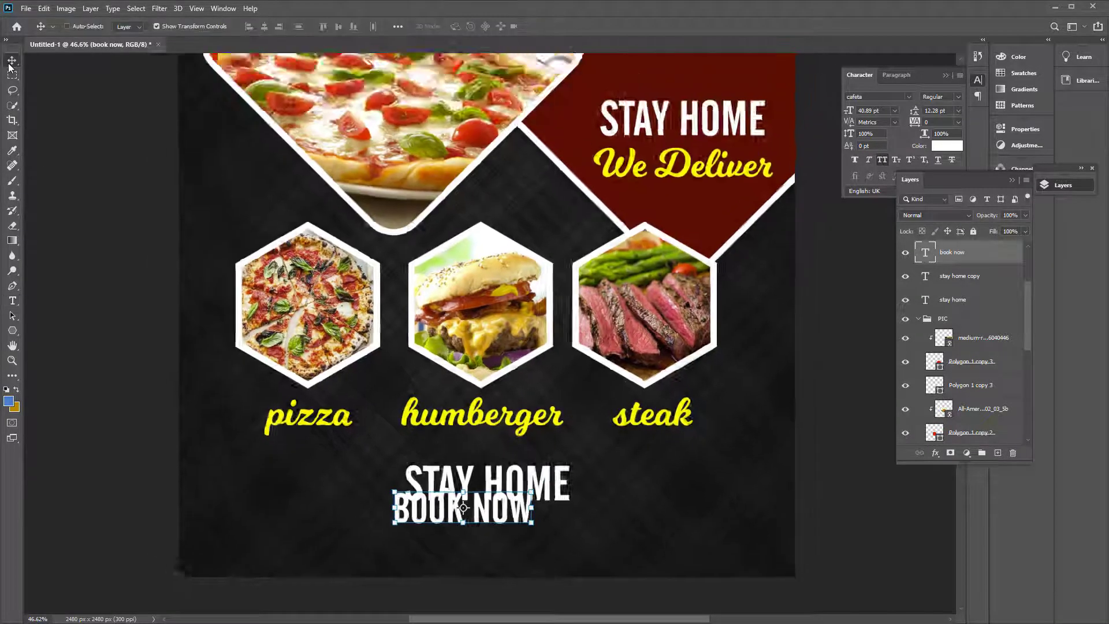
{"action": "left_click", "coordinate": [537, 520]}
{"action": "key", "text": "ctrl+z"}
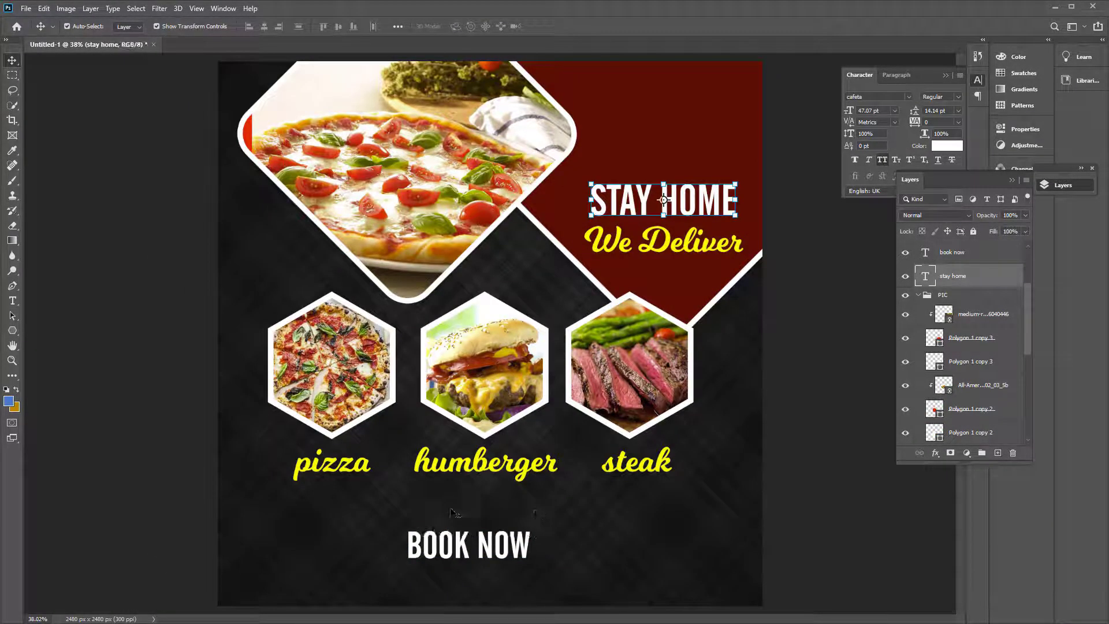
{"action": "left_click_drag", "start_coordinate": [509, 543], "coordinate": [563, 518]}
{"action": "key", "text": "ctrl+a"}
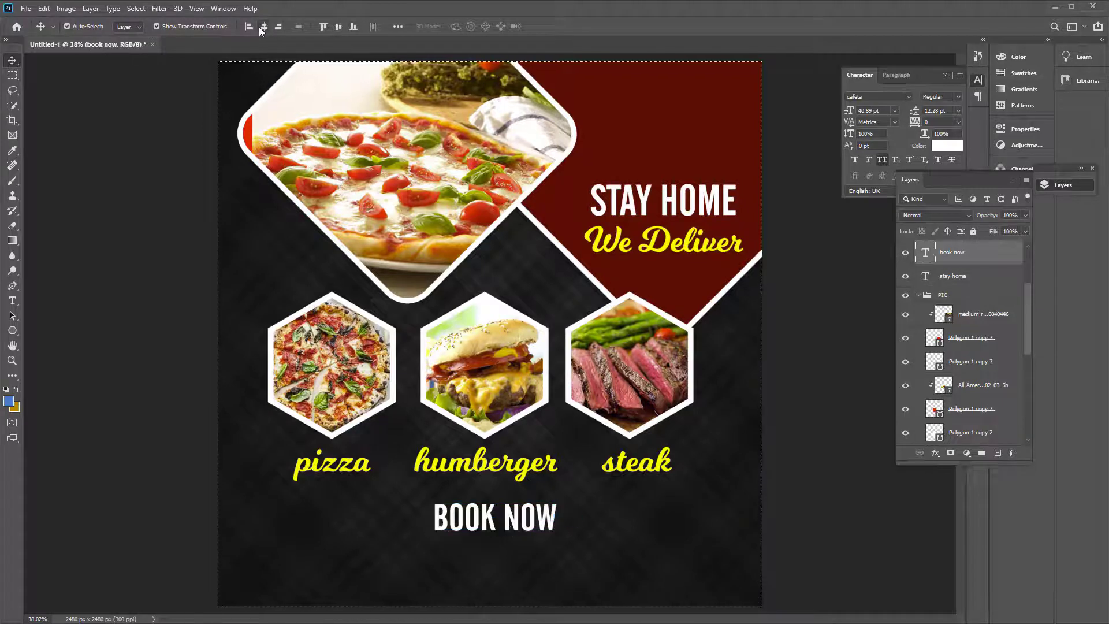
Centre BOOK NOW horizontally on the canvas and colour its text bright red
{"action": "left_click", "coordinate": [264, 26]}
{"action": "key", "text": "ctrl+d"}
{"action": "key", "text": "t"}
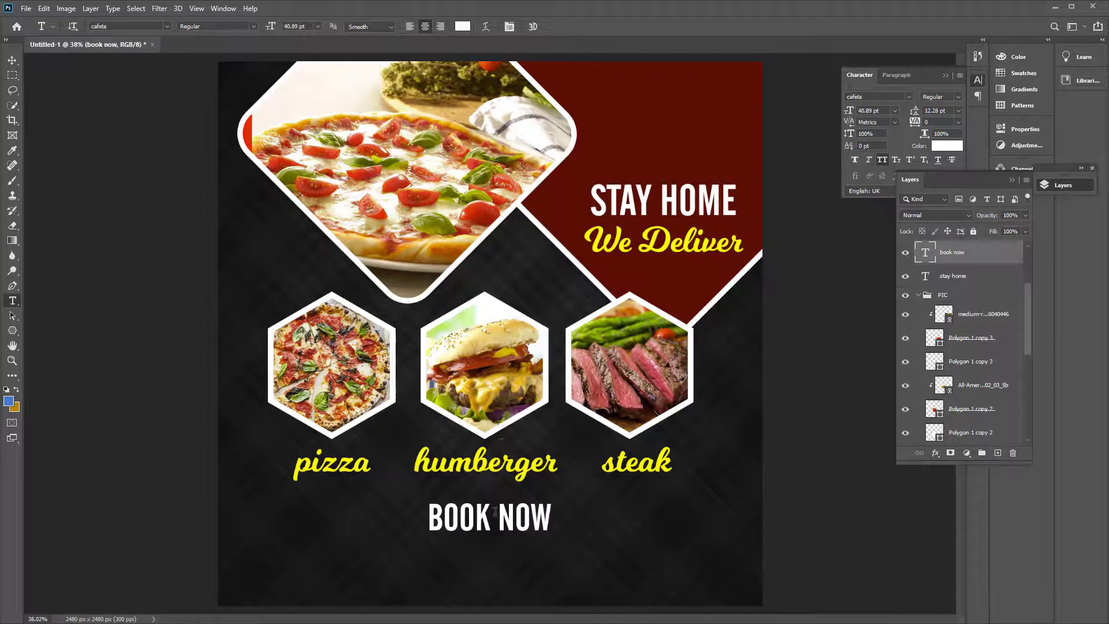
{"action": "left_click", "coordinate": [494, 516]}
{"action": "key", "text": "ctrl+a"}
{"action": "left_click", "coordinate": [463, 26]}
{"action": "left_click", "coordinate": [668, 85]}
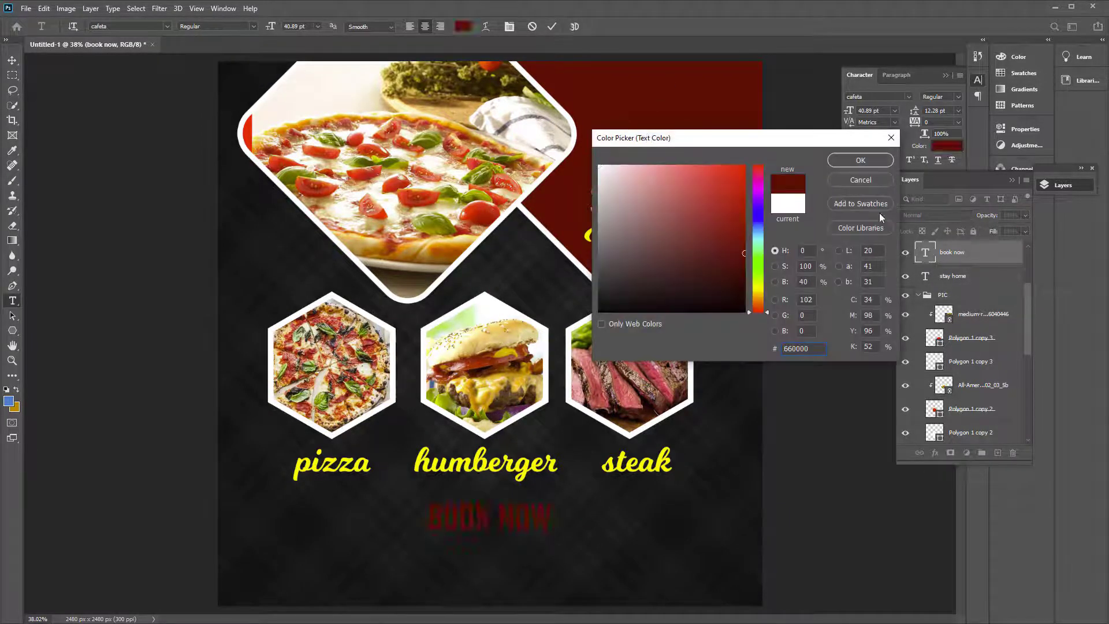
{"action": "key", "text": "Return"}
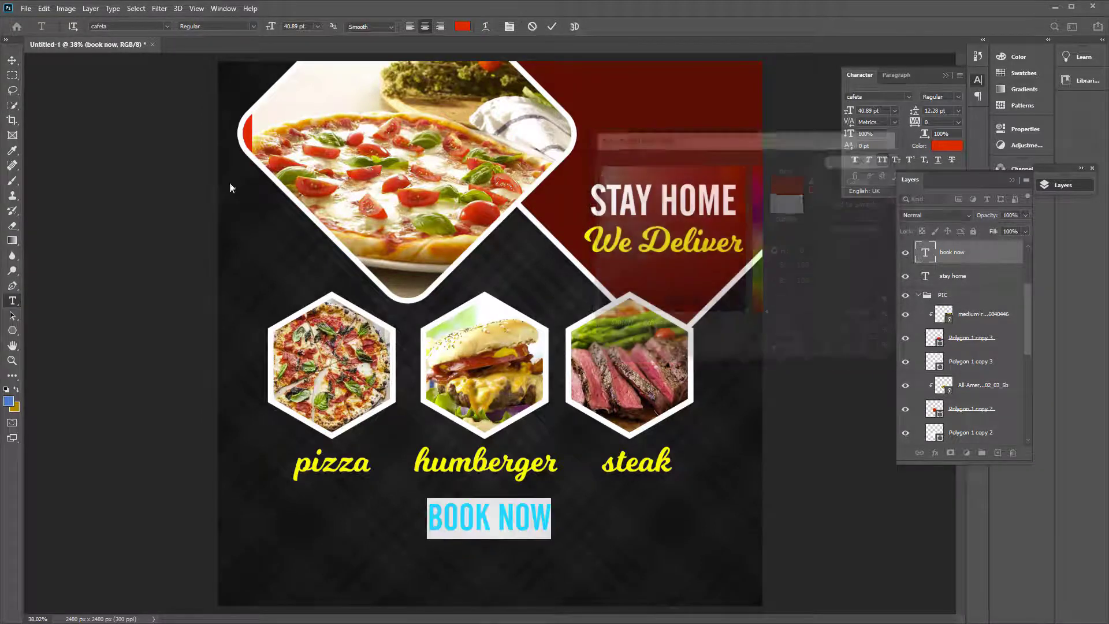
{"action": "key", "text": "ctrl+Return"}
Nudge BOOK NOW slightly upward while keeping it centred
{"action": "key", "text": "v"}
{"action": "left_click", "coordinate": [485, 511]}
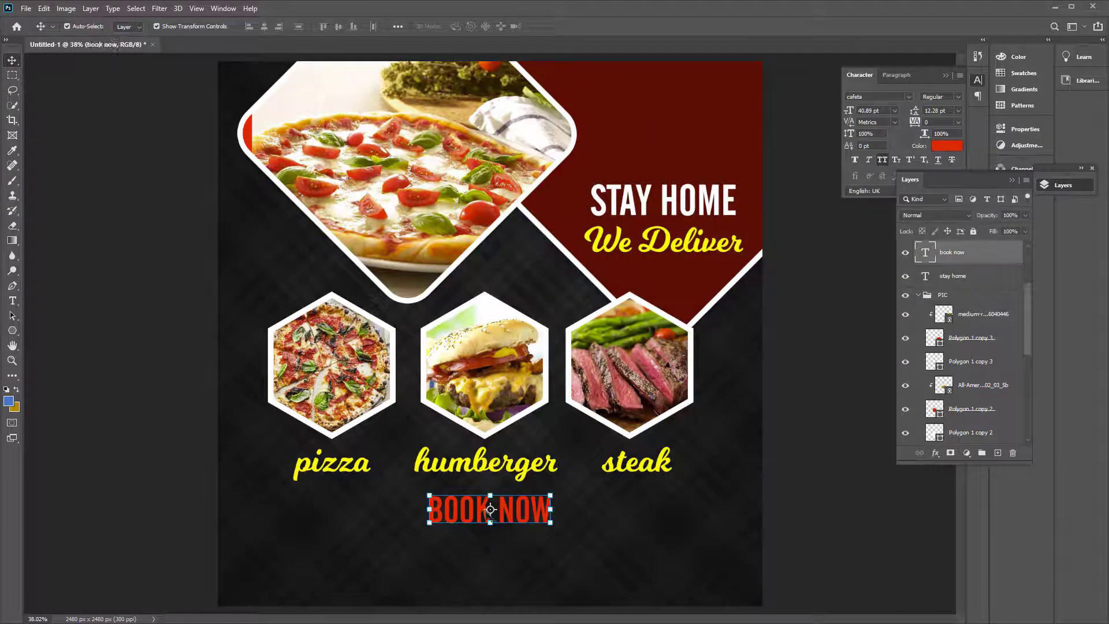
{"action": "left_click_drag", "start_coordinate": [471, 523], "coordinate": [469, 518]}
Copy STAY HOME below BOOK NOW, retype it as the phone number, and reduce its font size
{"action": "left_click_drag", "start_coordinate": [651, 206], "coordinate": [477, 566]}
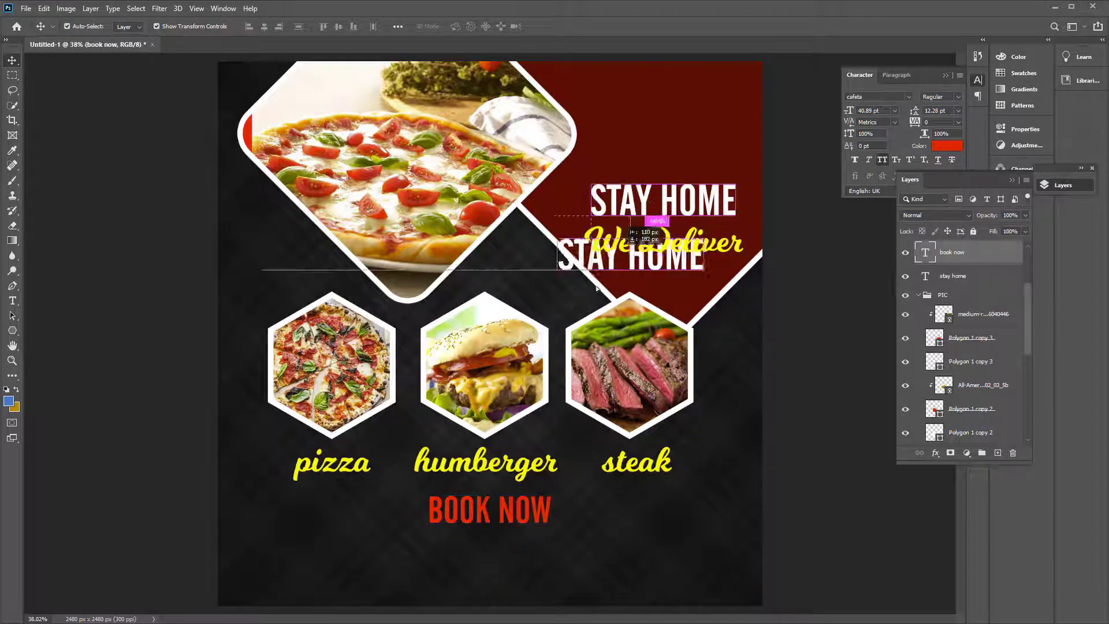
{"action": "double_click", "coordinate": [474, 556]}
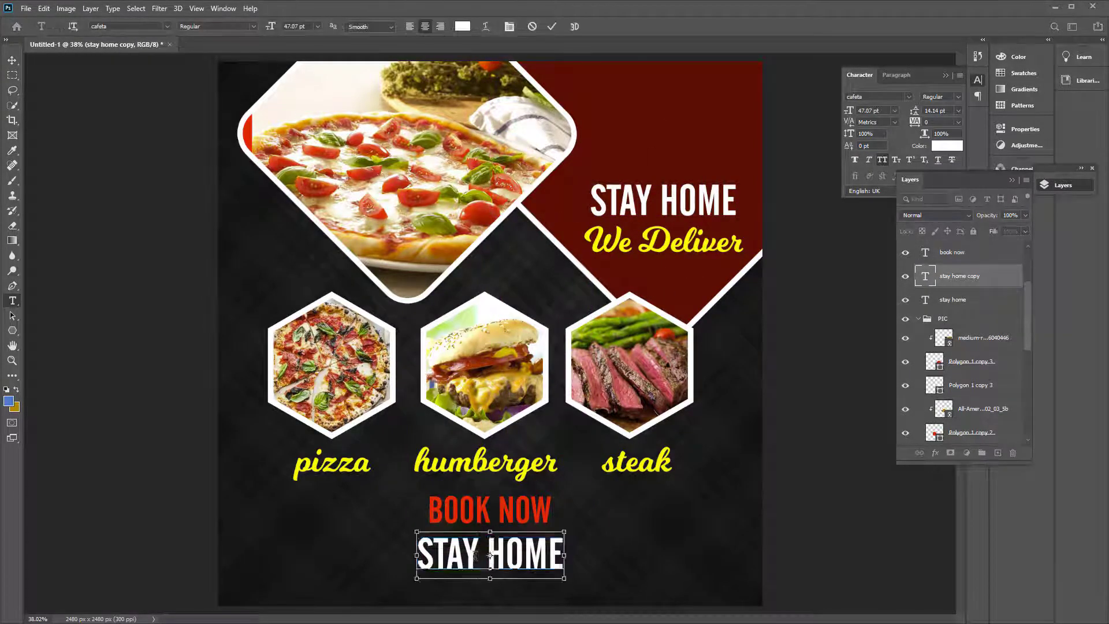
{"action": "type", "text": "08"}
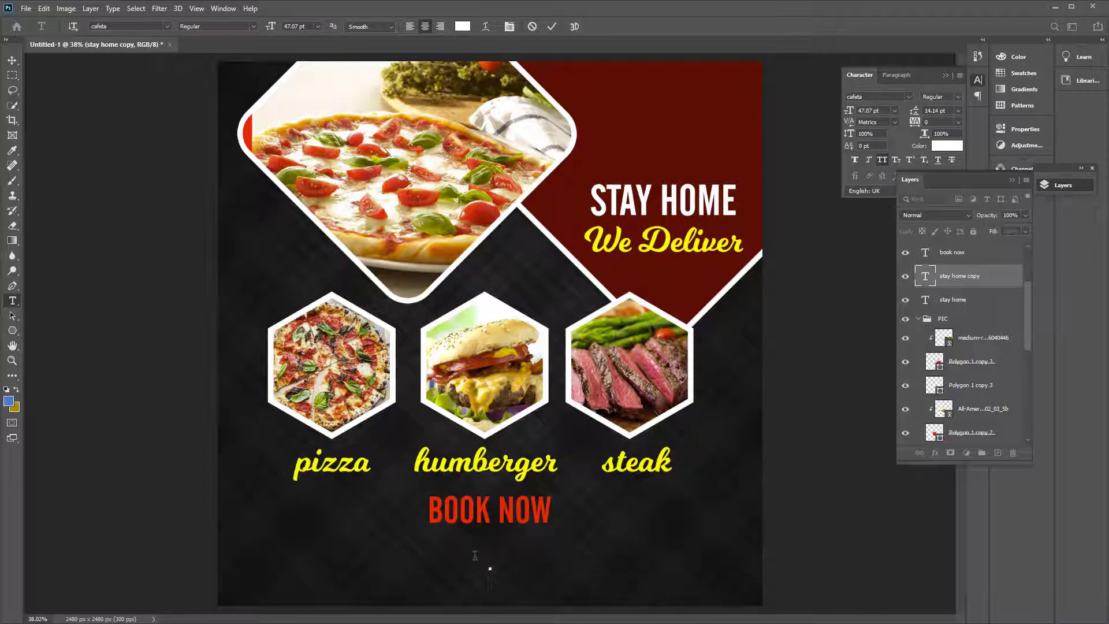
{"action": "type", "text": "456"}
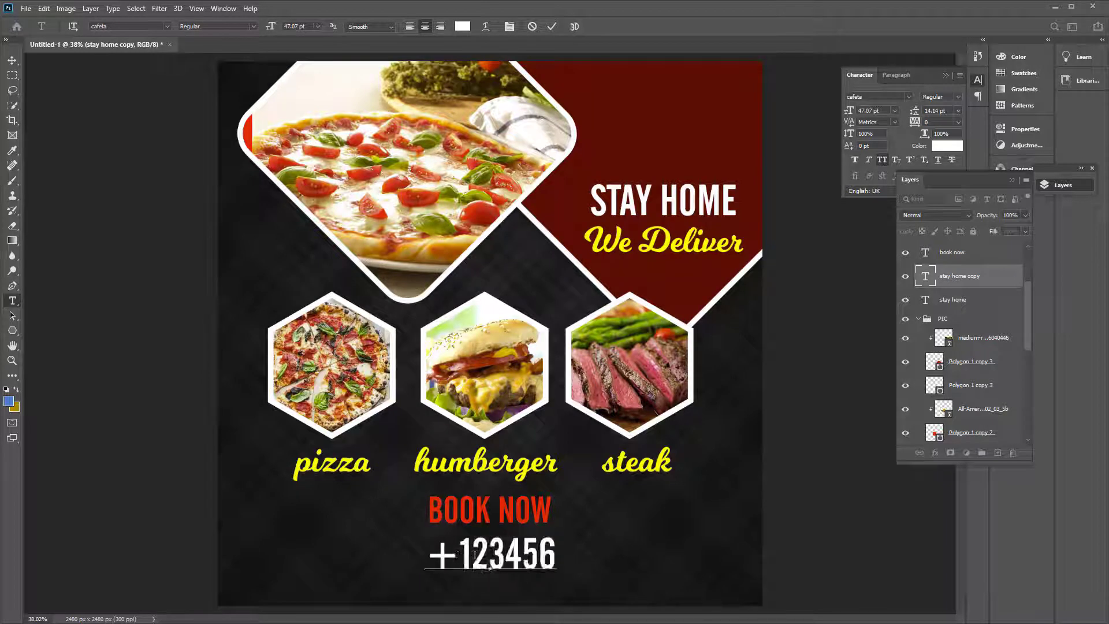
{"action": "type", "text": "7890"}
{"action": "key", "text": "ctrl+Return"}
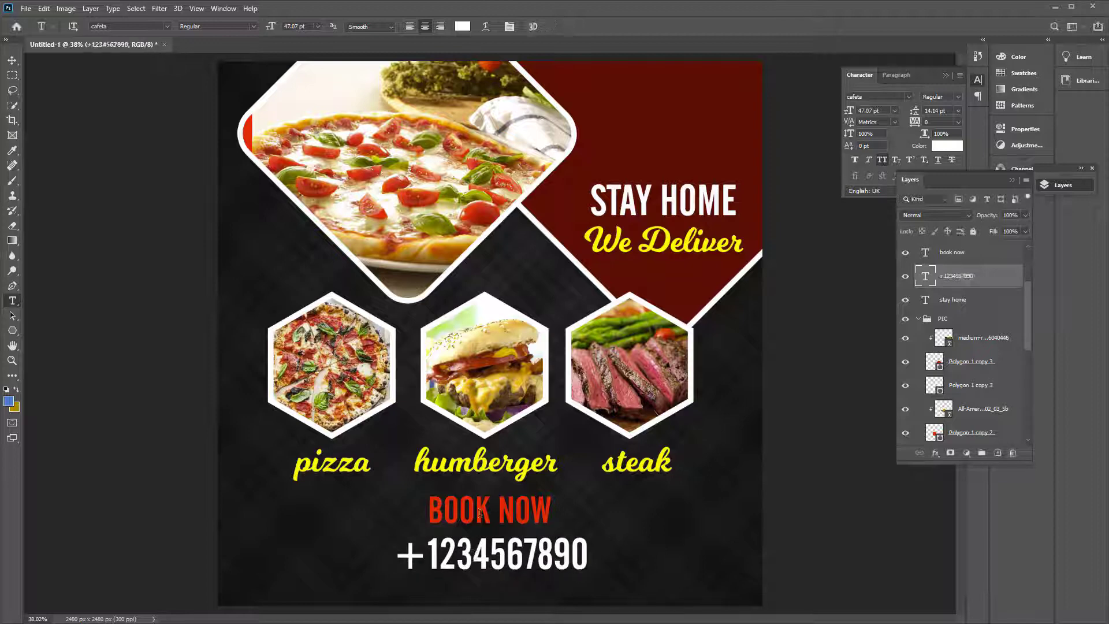
{"action": "key", "text": "ctrl+a"}
{"action": "key", "text": "Down"}
{"action": "key", "text": "Down"}
{"action": "key", "text": "Down"}
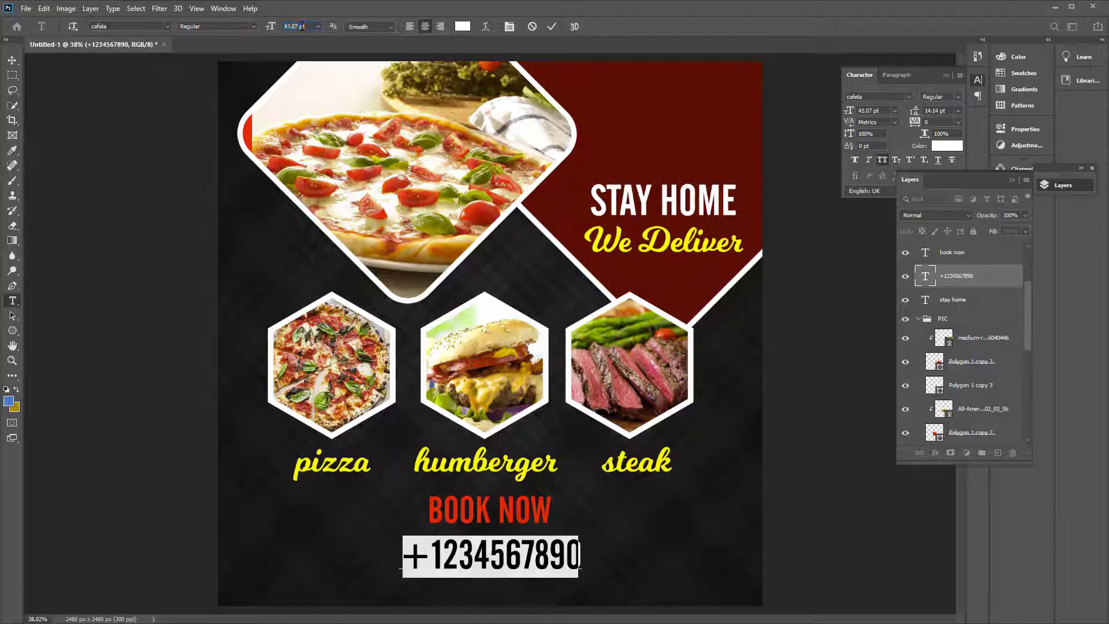
{"action": "key", "text": "Down"}
{"action": "key", "text": "Down"}
{"action": "key", "text": "Down"}
Move the phone number under BOOK NOW and centre both lines horizontally on the canvas
{"action": "left_click", "coordinate": [13, 61]}
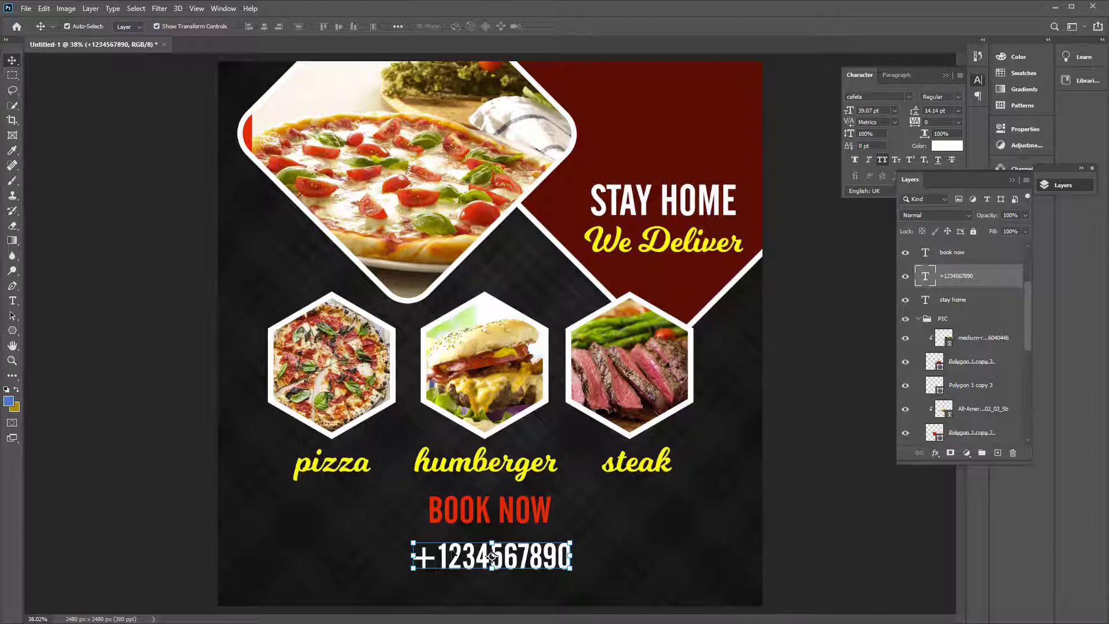
{"action": "left_click_drag", "start_coordinate": [454, 554], "coordinate": [453, 541]}
{"action": "left_click", "coordinate": [490, 510], "text": "shift"}
{"action": "key", "text": "ctrl+a"}
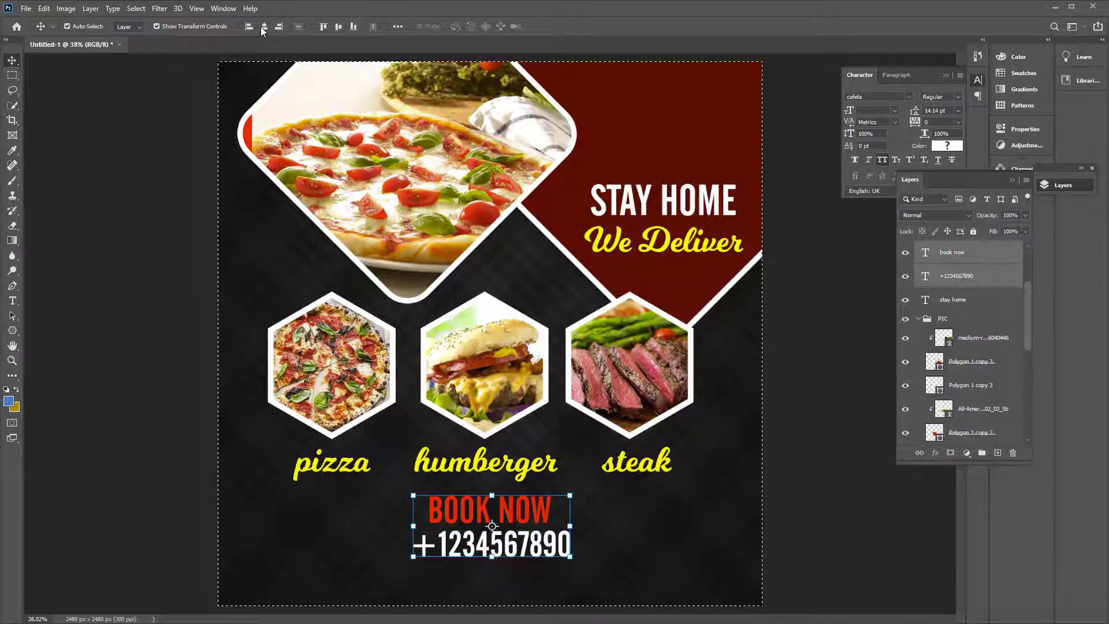
{"action": "left_click", "coordinate": [263, 27]}
{"action": "left_click", "coordinate": [157, 407]}
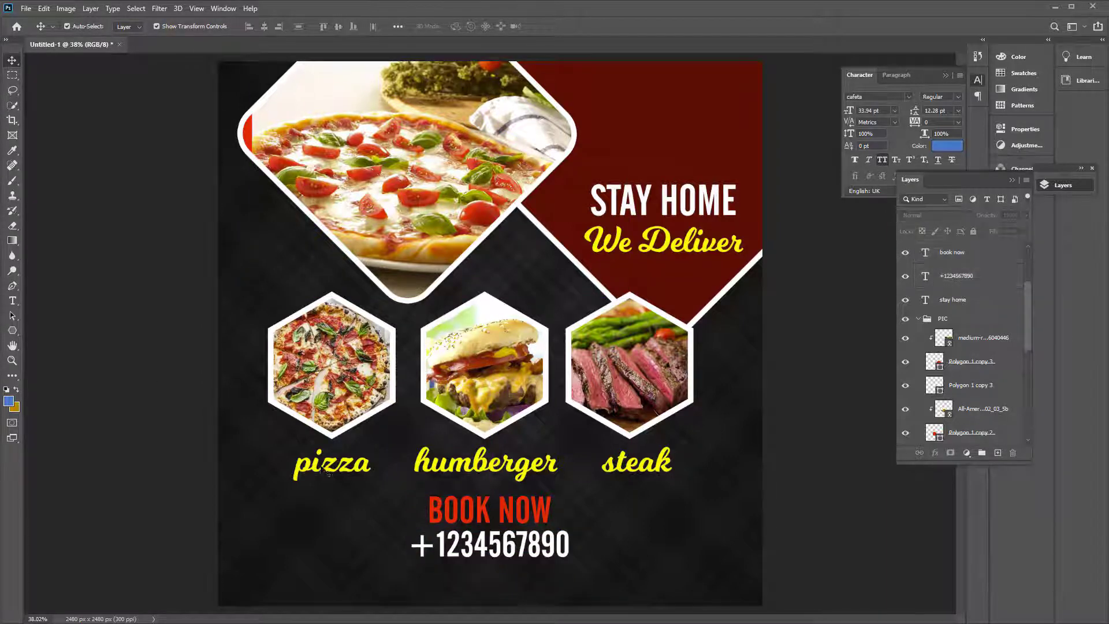
Open the Facebook logo and globe images and convert the globe image to RGB mode
{"action": "key", "text": "ctrl+o"}
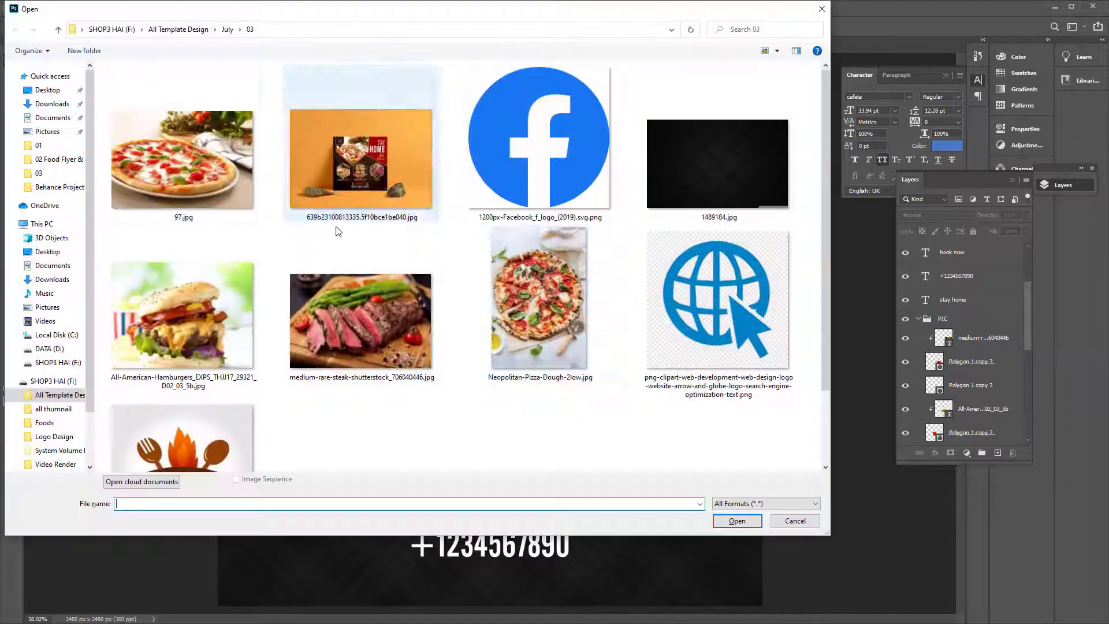
{"action": "left_click", "coordinate": [560, 168]}
{"action": "left_click", "coordinate": [694, 306], "text": "ctrl"}
{"action": "key", "text": "Return"}
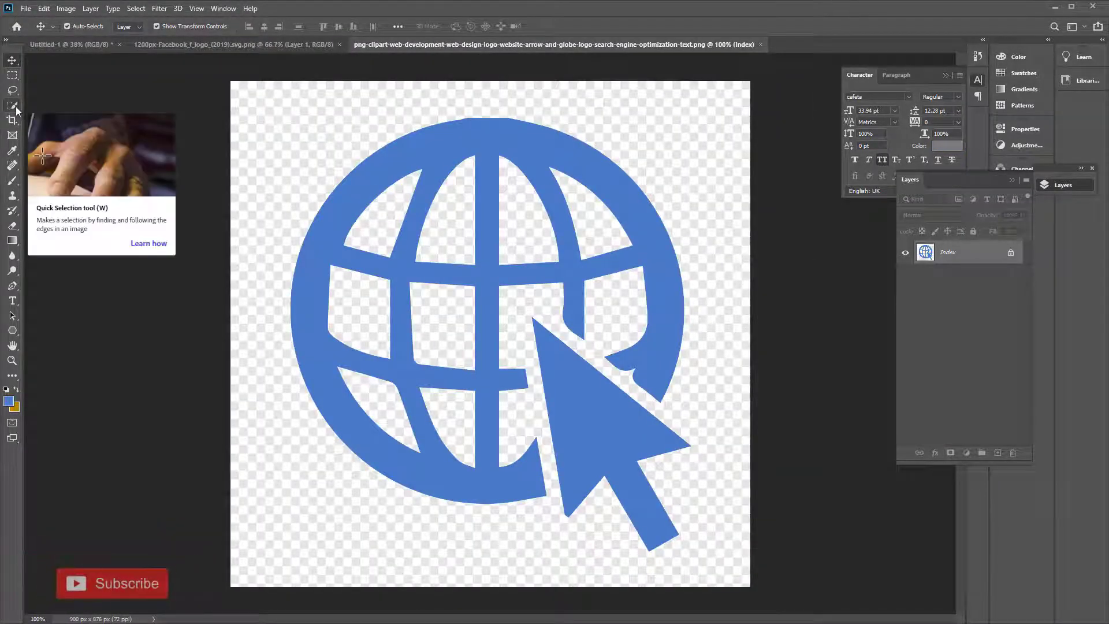
{"action": "left_click", "coordinate": [66, 8]}
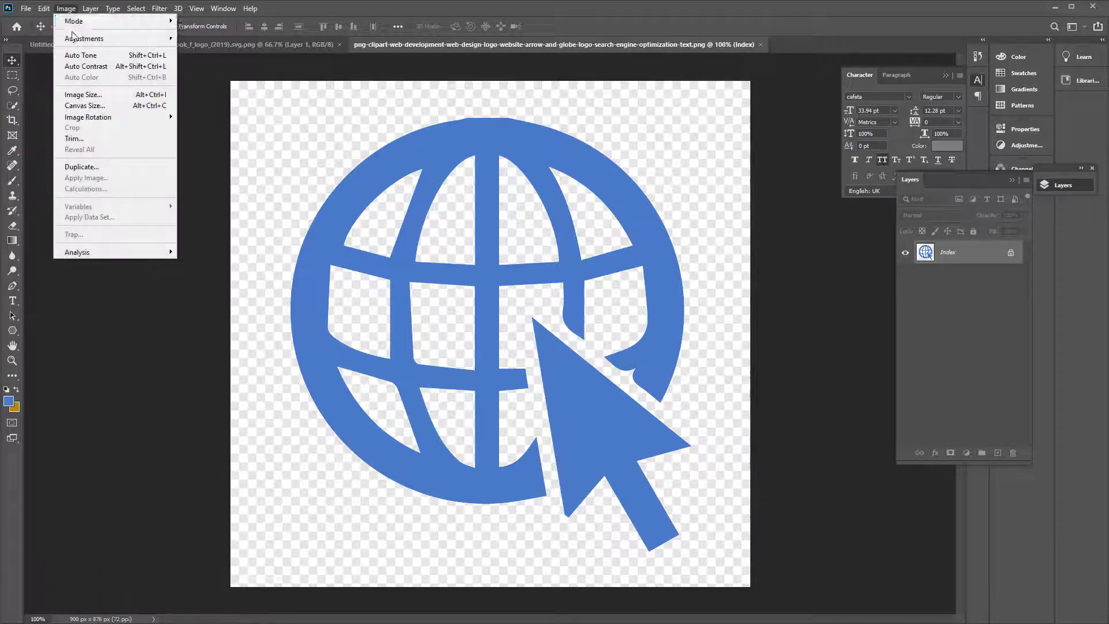
{"action": "left_click", "coordinate": [196, 75]}
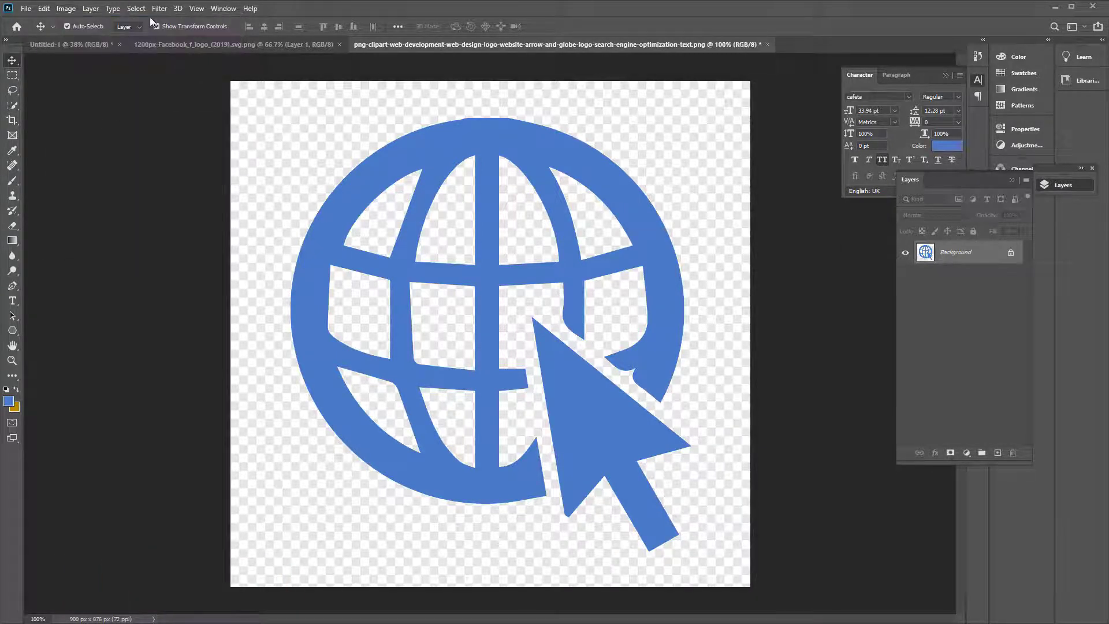
Select the globe's blue with Color Range and drag it into the flyer
{"action": "left_click", "coordinate": [137, 9]}
{"action": "left_click", "coordinate": [150, 123]}
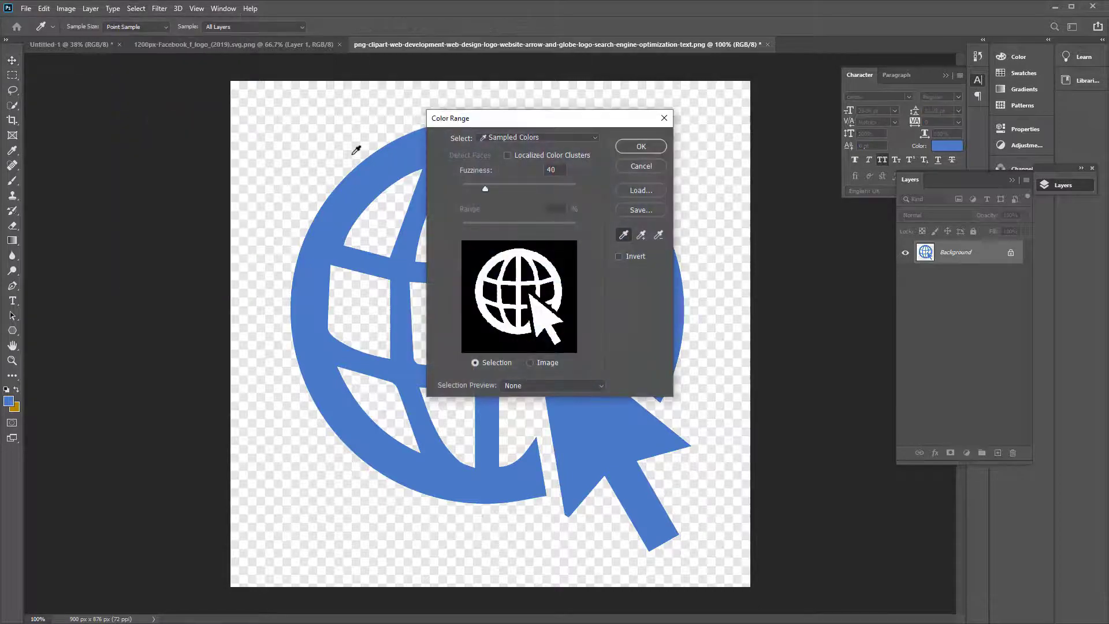
{"action": "left_click", "coordinate": [640, 146]}
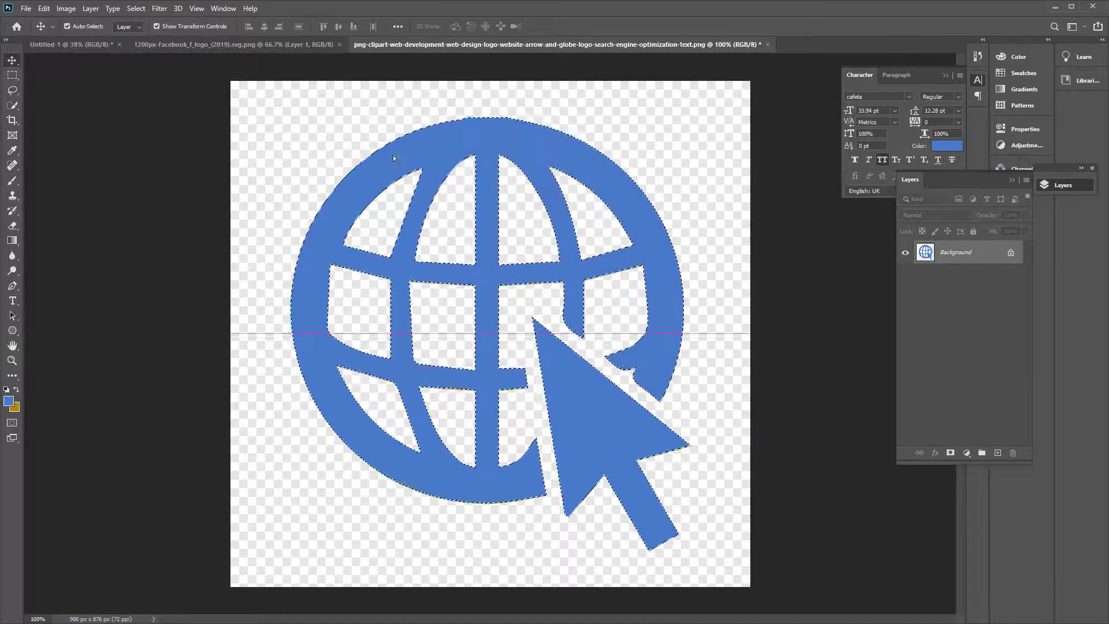
{"action": "key", "text": "ctrl+BackSpace"}
{"action": "left_click", "coordinate": [86, 44]}
{"action": "left_click_drag", "start_coordinate": [86, 44], "coordinate": [399, 392]}
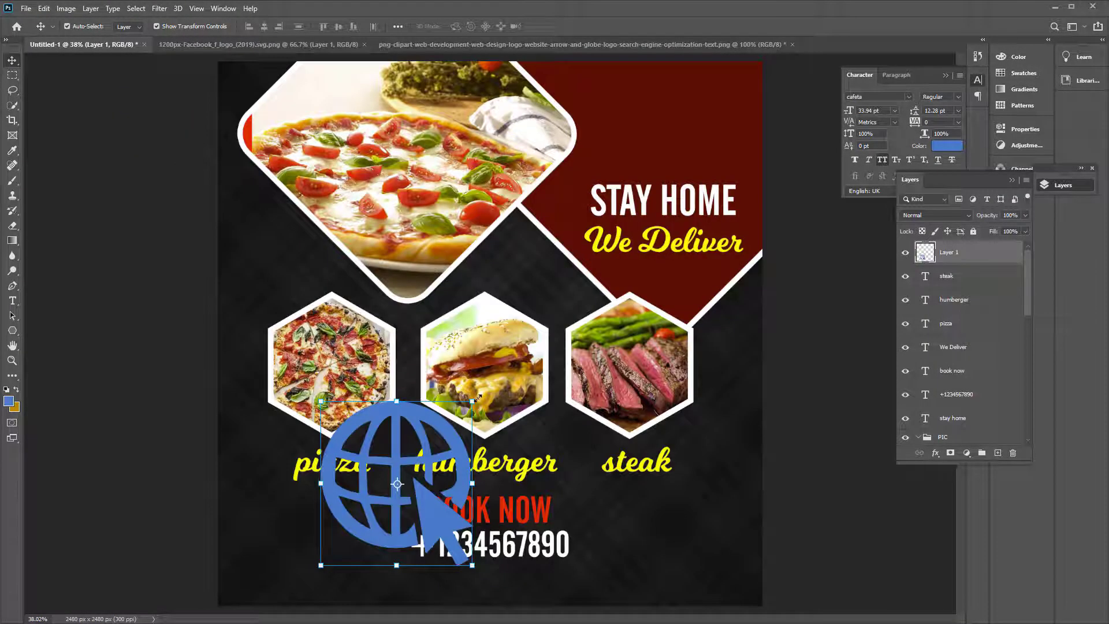
Give the globe icon a white Color Overlay effect
{"action": "mouse_move", "coordinate": [473, 400]}
{"action": "left_mouse_down"}
{"action": "mouse_move", "coordinate": [421, 478]}
{"action": "mouse_move", "coordinate": [362, 522]}
{"action": "left_mouse_up"}
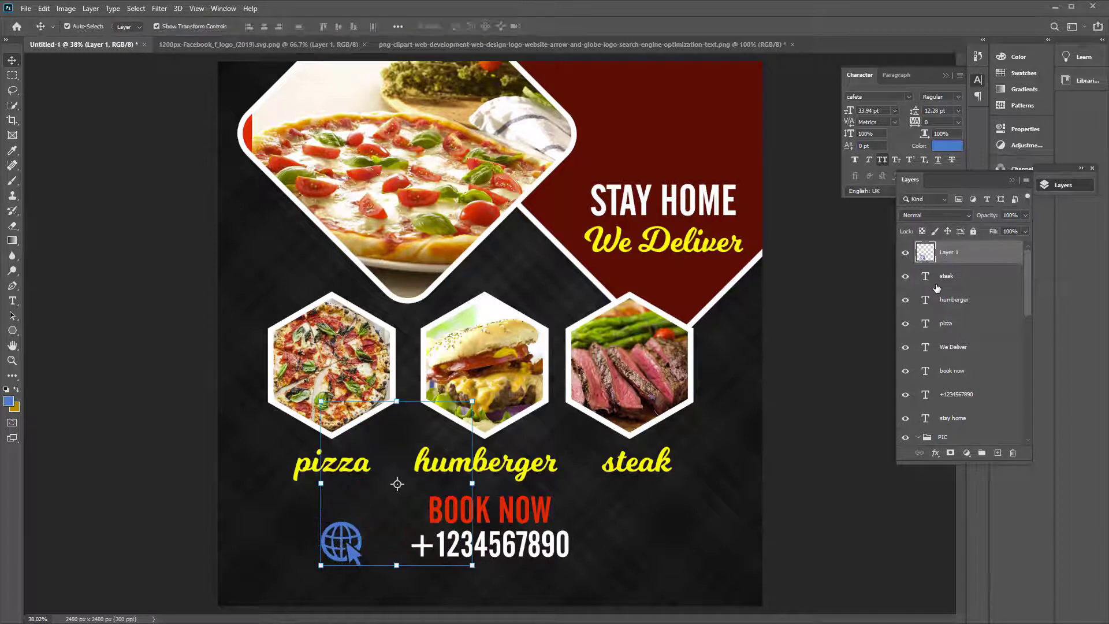
{"action": "key", "text": "ctrl+z"}
{"action": "left_click", "coordinate": [935, 452]}
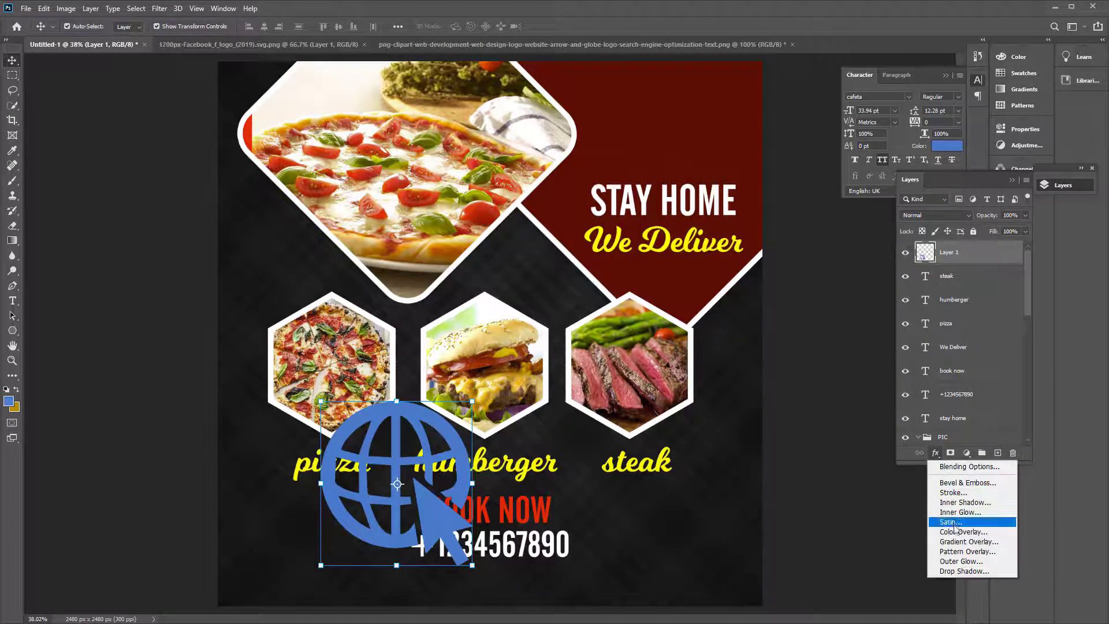
{"action": "left_click", "coordinate": [953, 527]}
{"action": "left_click", "coordinate": [928, 245]}
{"action": "left_click", "coordinate": [614, 165]}
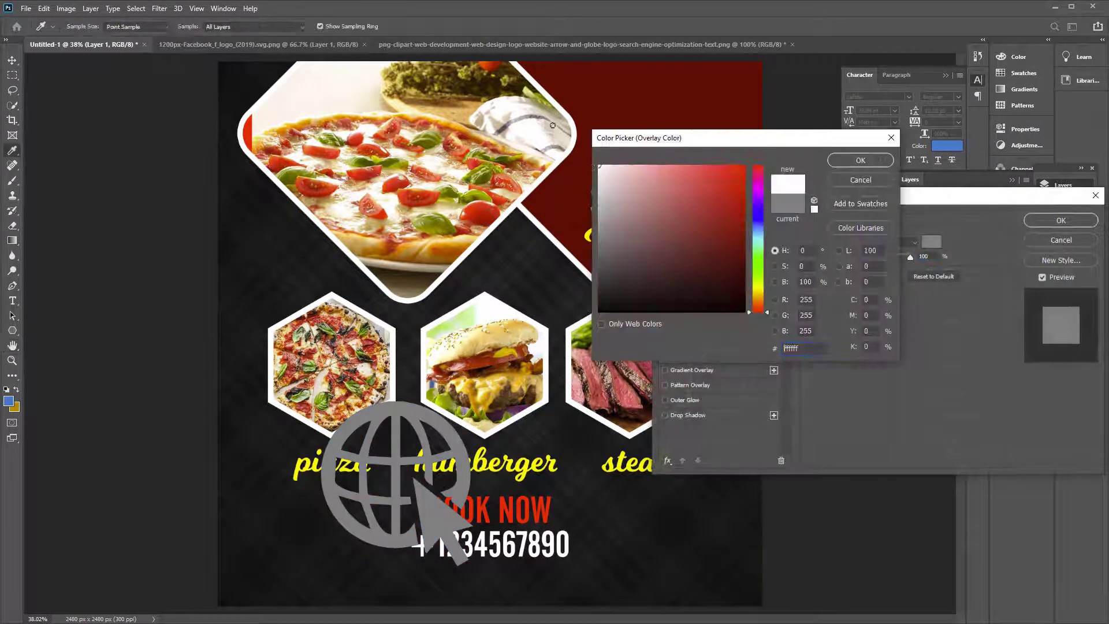
{"action": "left_click", "coordinate": [860, 168]}
{"action": "left_click", "coordinate": [1060, 220]}
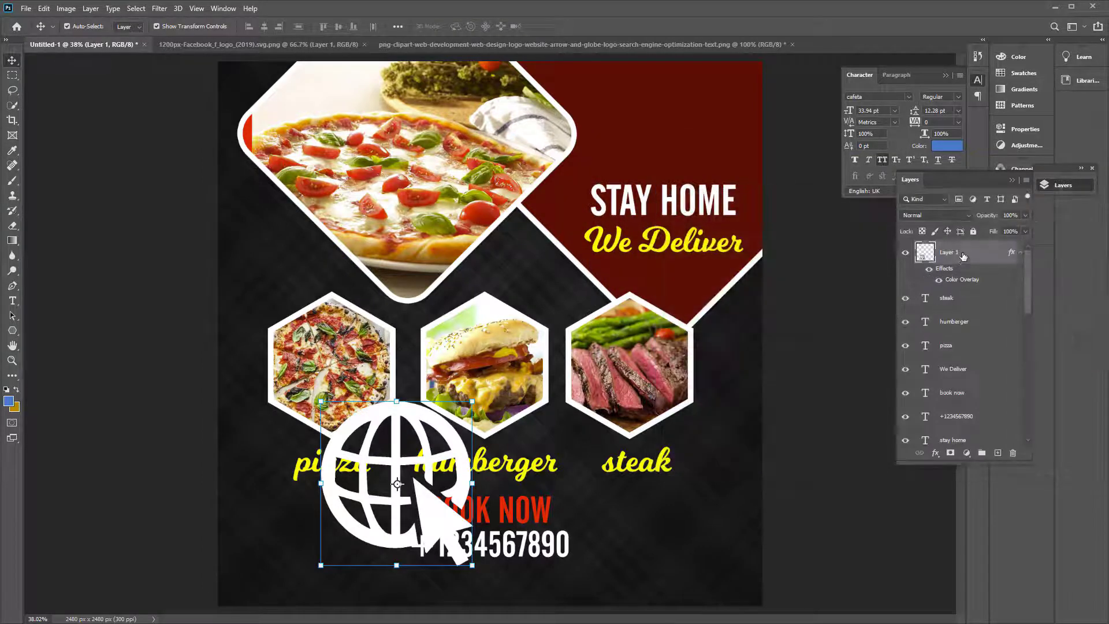
Convert the globe to a smart object, shrink it, and place it right of BOOK NOW
{"action": "right_click", "coordinate": [963, 252]}
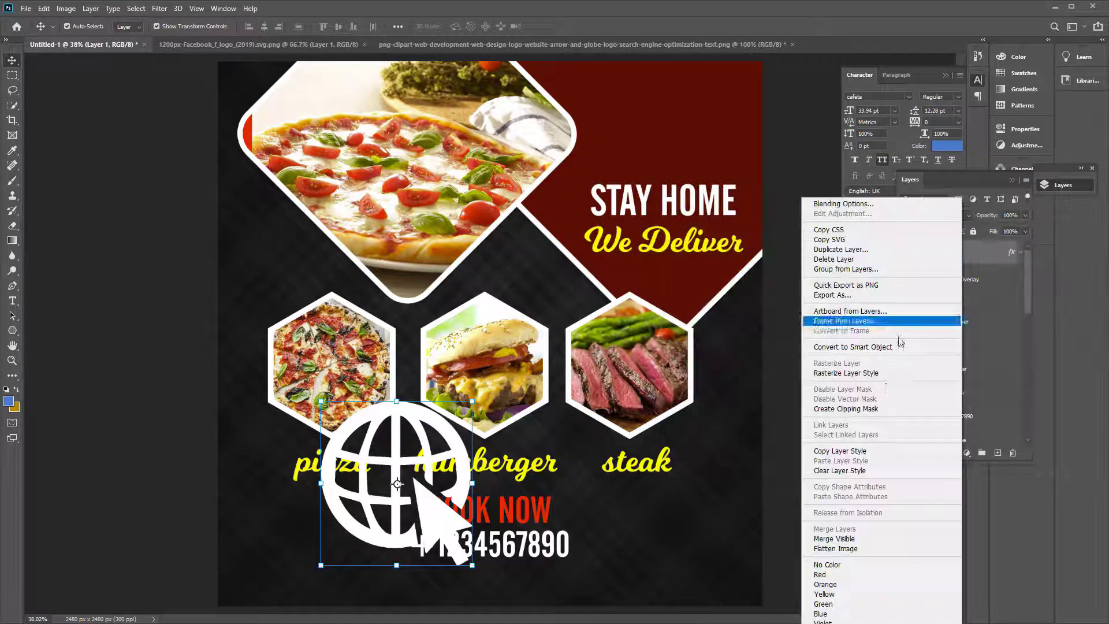
{"action": "left_click", "coordinate": [854, 347]}
{"action": "left_click_drag", "start_coordinate": [473, 569], "coordinate": [412, 497]}
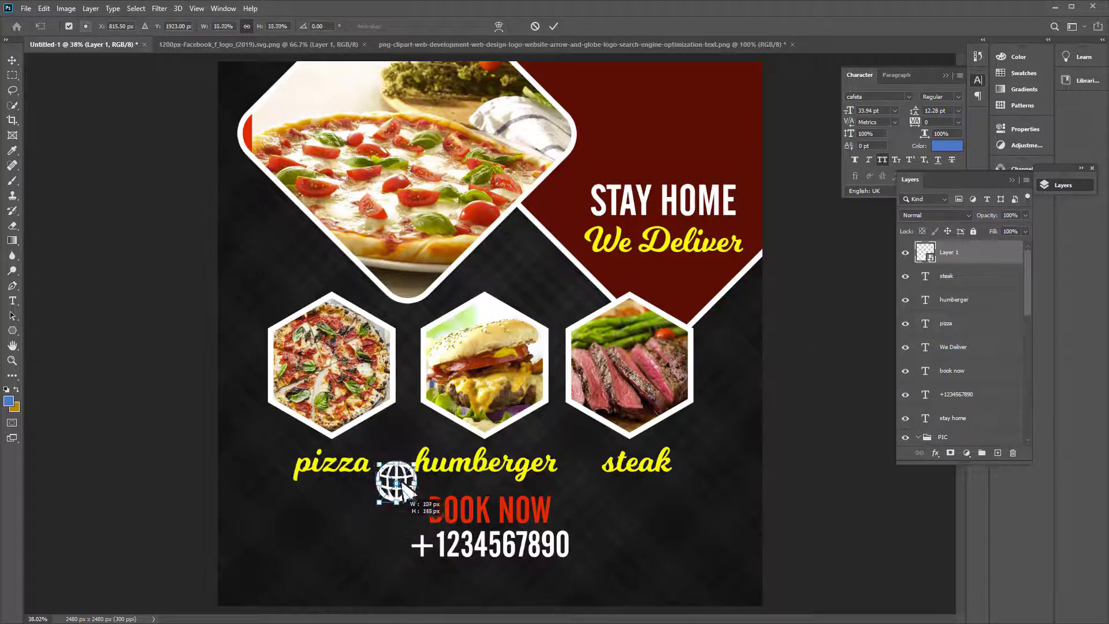
{"action": "key", "text": "Return"}
{"action": "scroll", "coordinate": [436, 538], "scroll_direction": "up", "scroll_amount": 4}
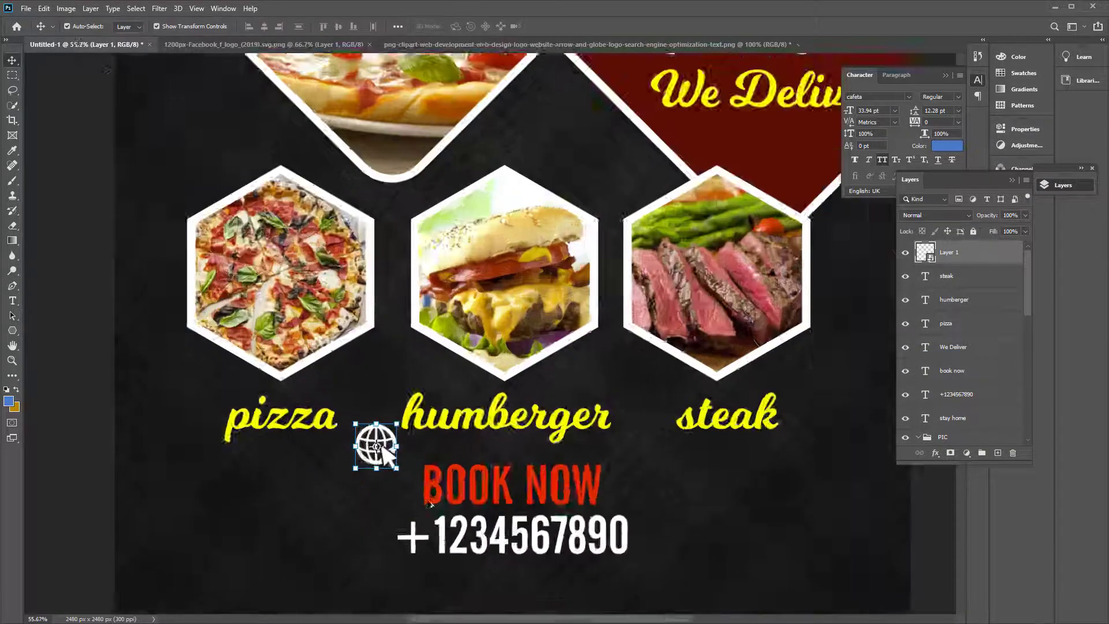
{"action": "mouse_move", "coordinate": [346, 426]}
{"action": "left_mouse_down"}
{"action": "mouse_move", "coordinate": [469, 476]}
{"action": "mouse_move", "coordinate": [768, 514]}
{"action": "mouse_move", "coordinate": [749, 517]}
{"action": "left_mouse_up"}
{"action": "key", "text": "ctrl+t"}
{"action": "key", "text": "Return"}
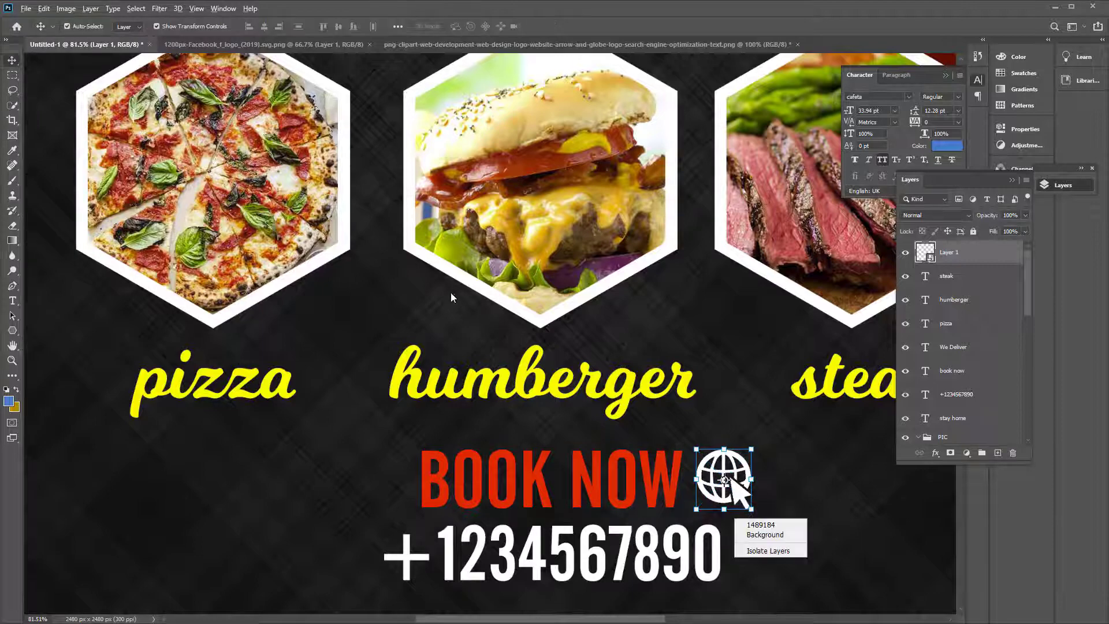
{"action": "left_click", "coordinate": [25, 9]}
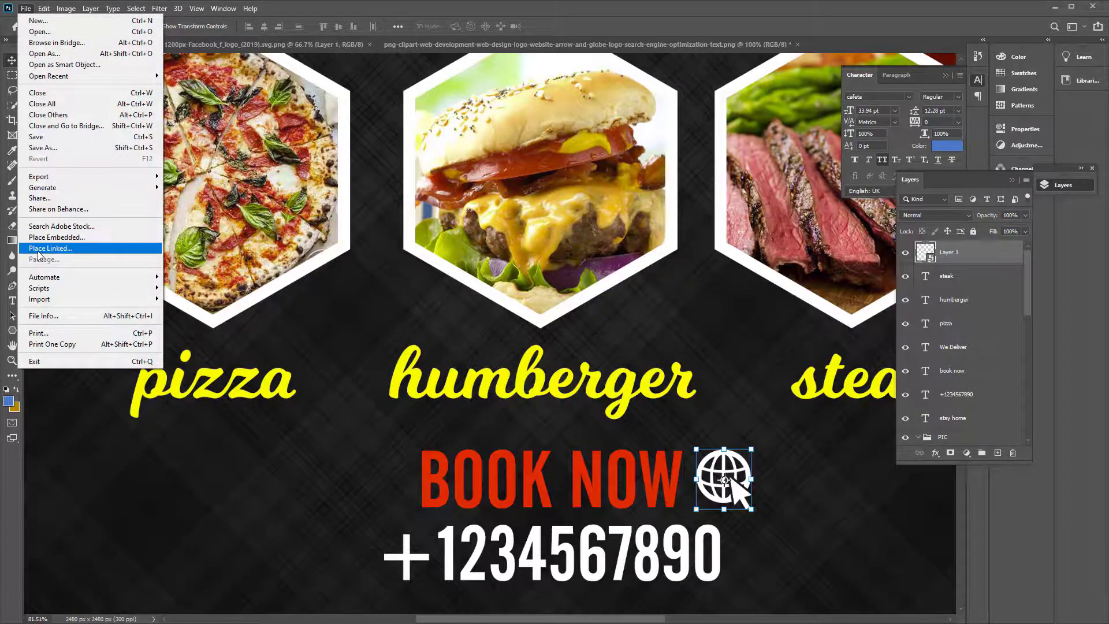
Place the Facebook logo image, shrink it, and move it beside BOOK NOW
{"action": "left_click", "coordinate": [41, 245]}
{"action": "double_click", "coordinate": [551, 157]}
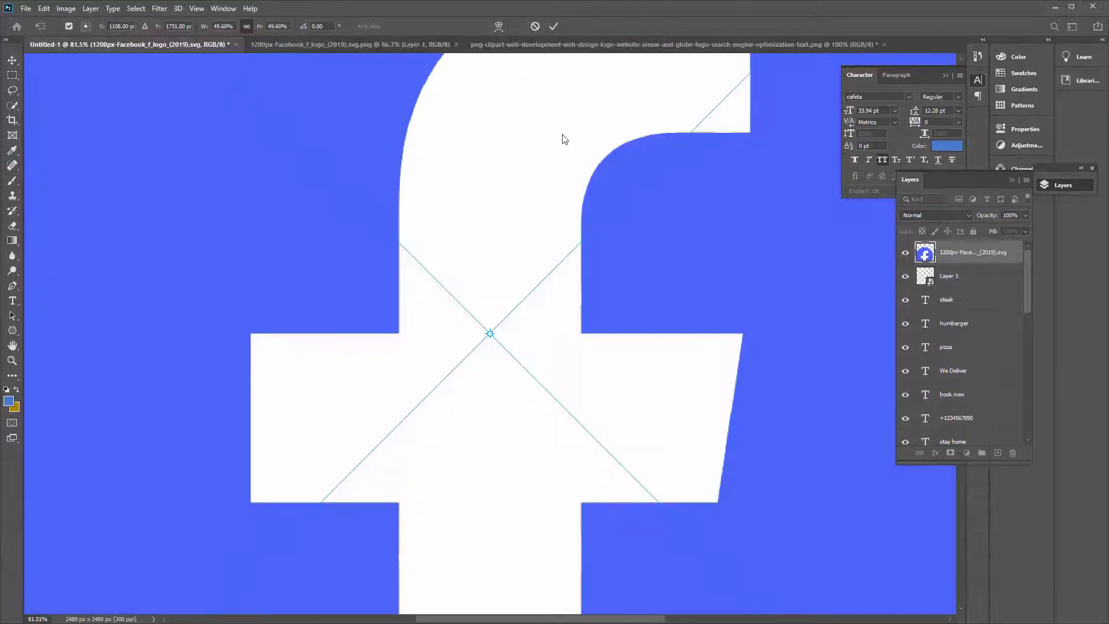
{"action": "key", "text": "Return"}
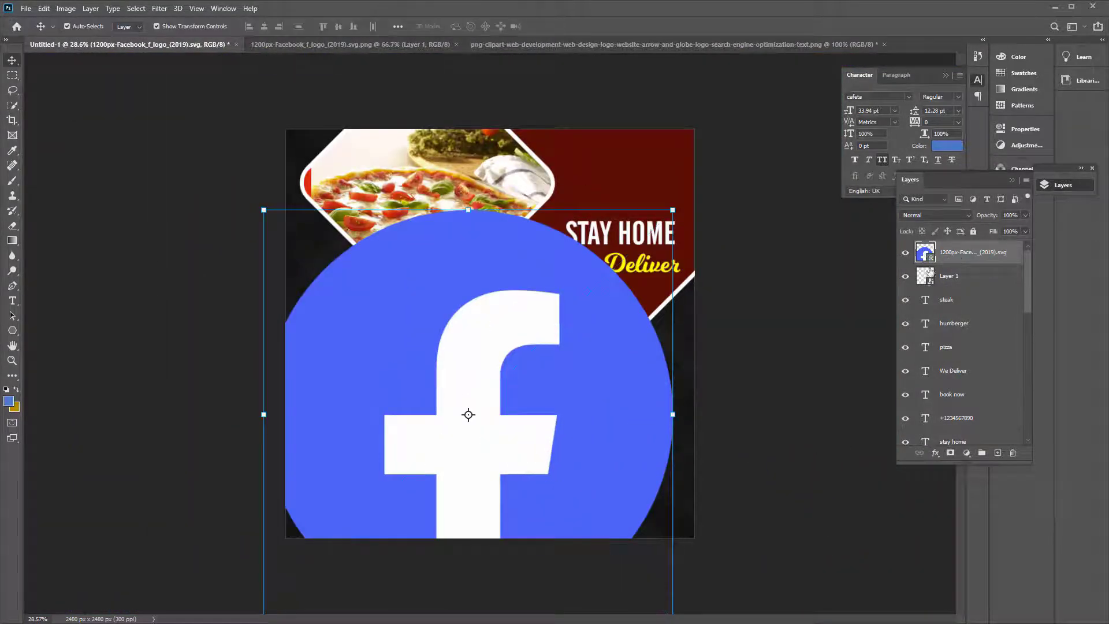
{"action": "left_click_drag", "start_coordinate": [673, 210], "coordinate": [369, 512]}
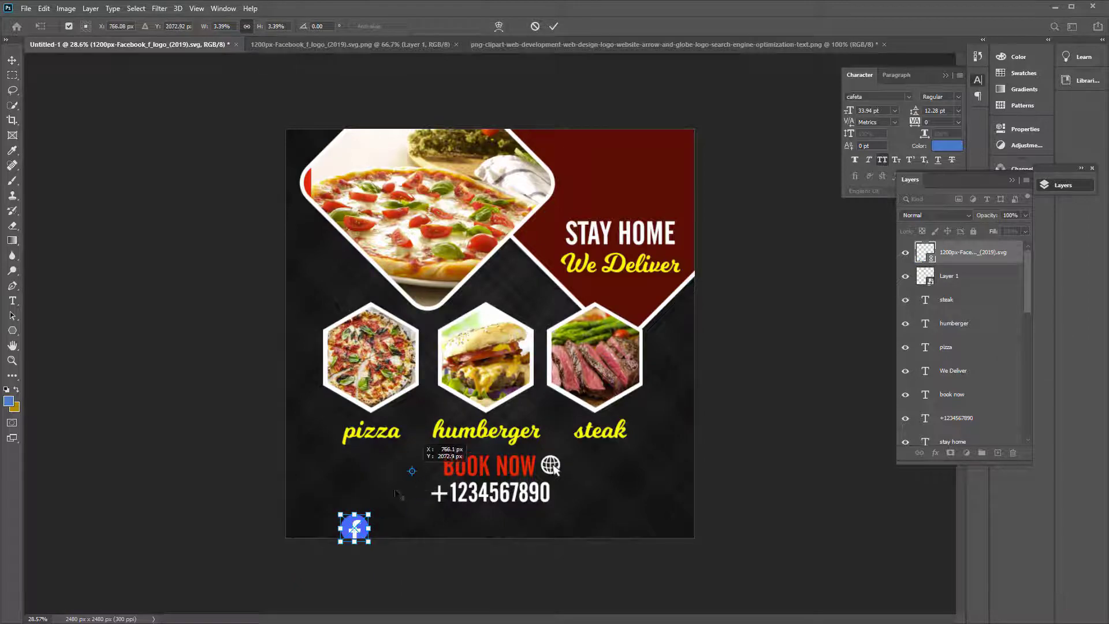
{"action": "left_click_drag", "start_coordinate": [354, 528], "coordinate": [433, 462]}
{"action": "key", "text": "Return"}
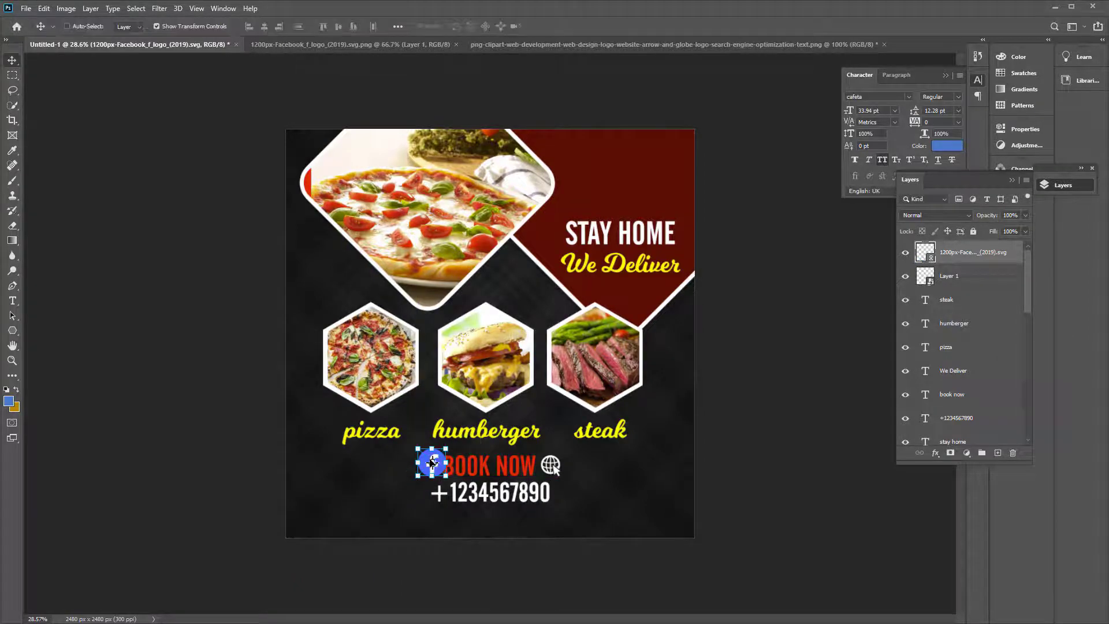
Scale the Facebook logo down further to match the size of BOOK NOW
{"action": "scroll", "coordinate": [432, 462], "scroll_direction": "up", "scroll_amount": 5}
{"action": "key", "text": "ctrl+t"}
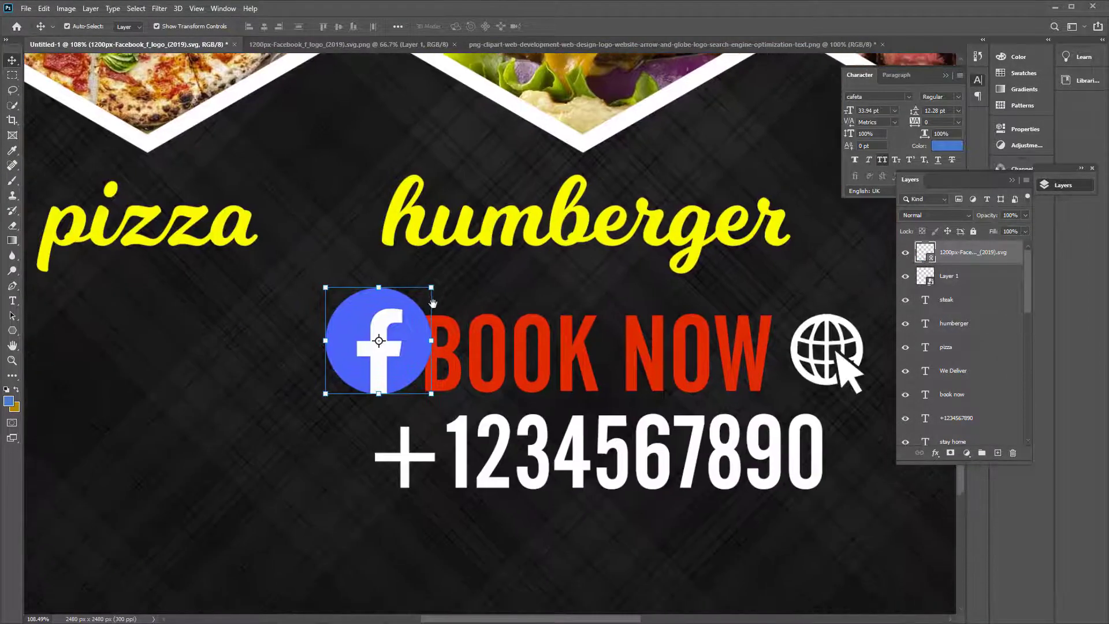
{"action": "mouse_move", "coordinate": [441, 290]}
{"action": "left_mouse_down"}
{"action": "mouse_move", "coordinate": [397, 331]}
{"action": "mouse_move", "coordinate": [340, 316]}
{"action": "left_mouse_up"}
{"action": "left_click_drag", "start_coordinate": [339, 392], "coordinate": [338, 398]}
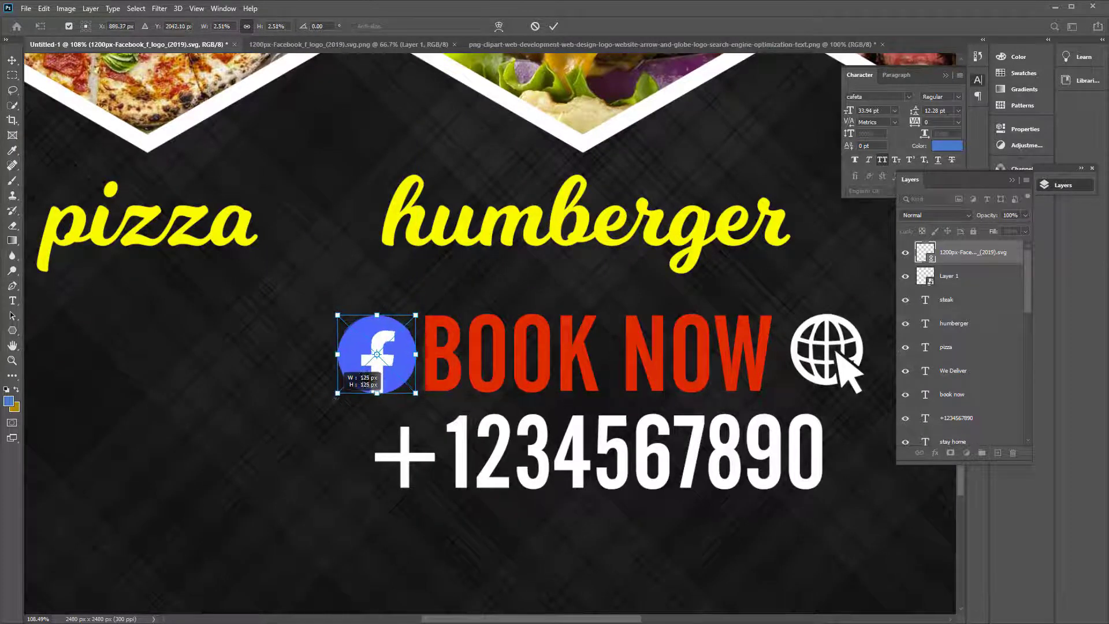
{"action": "key", "text": "Return"}
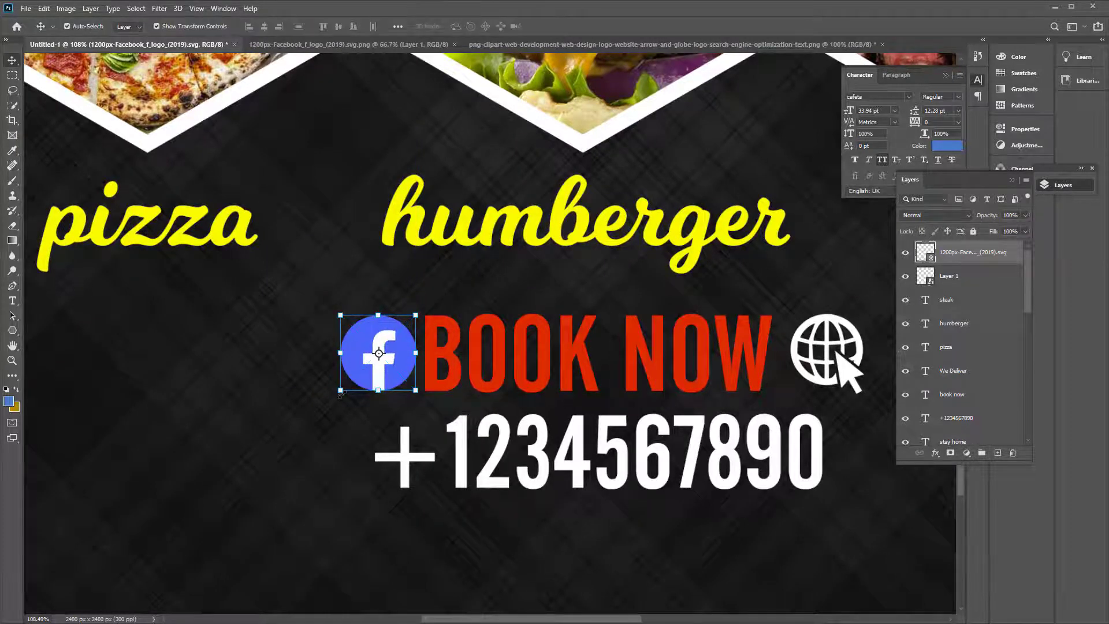
Select the PIC food photo group and start a Drop Shadow on it
{"action": "key", "text": "ctrl+0"}
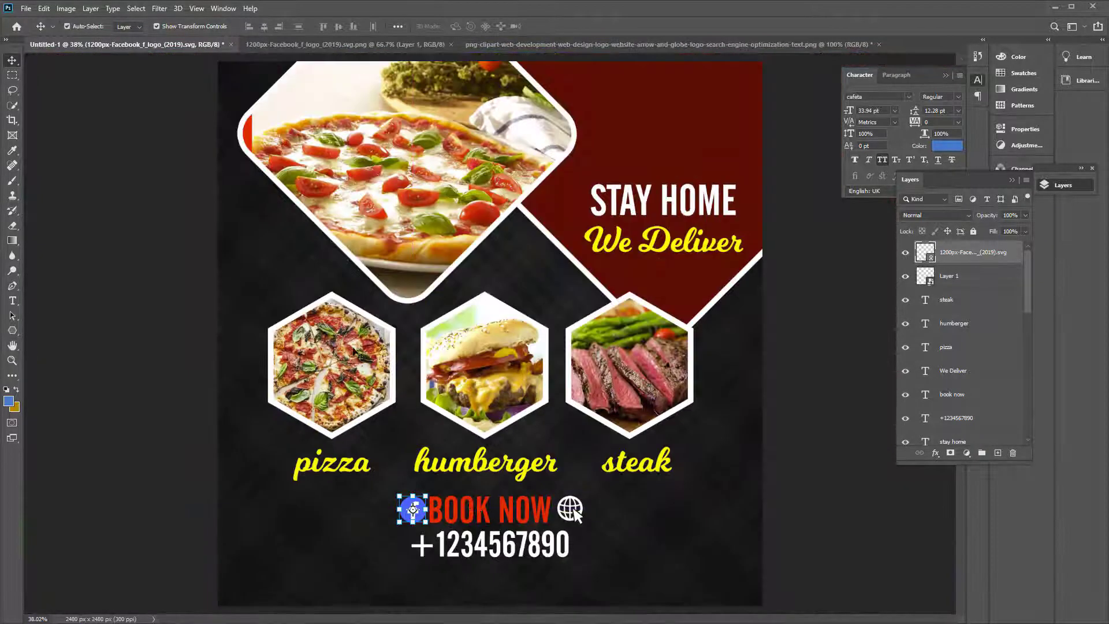
{"action": "scroll", "coordinate": [461, 371], "scroll_direction": "down", "scroll_amount": 2}
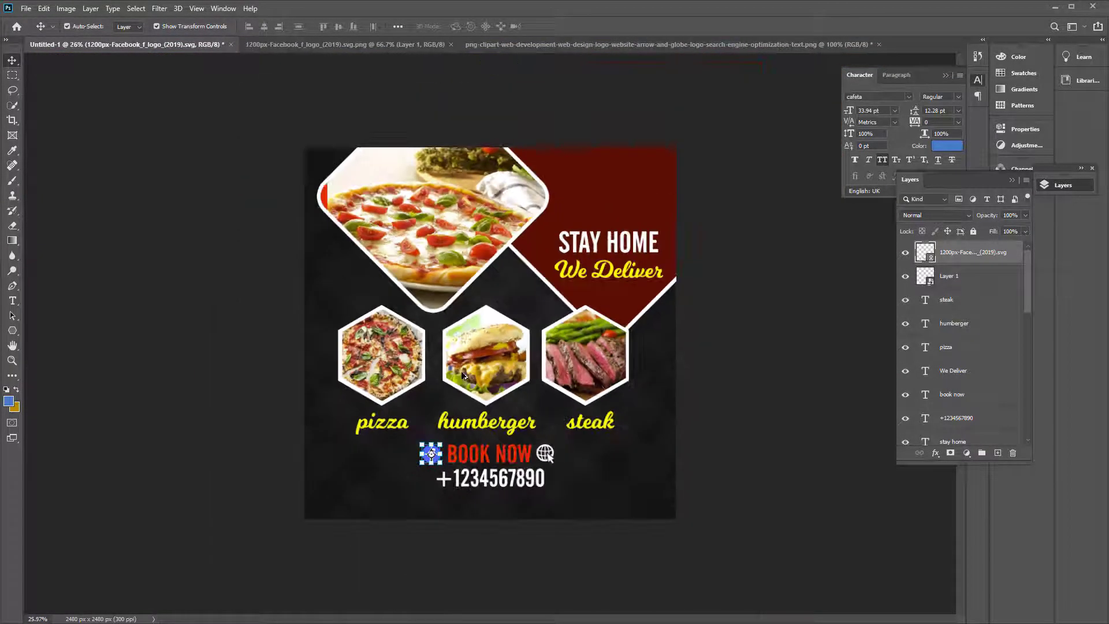
{"action": "scroll", "coordinate": [461, 371], "scroll_direction": "up", "scroll_amount": 1}
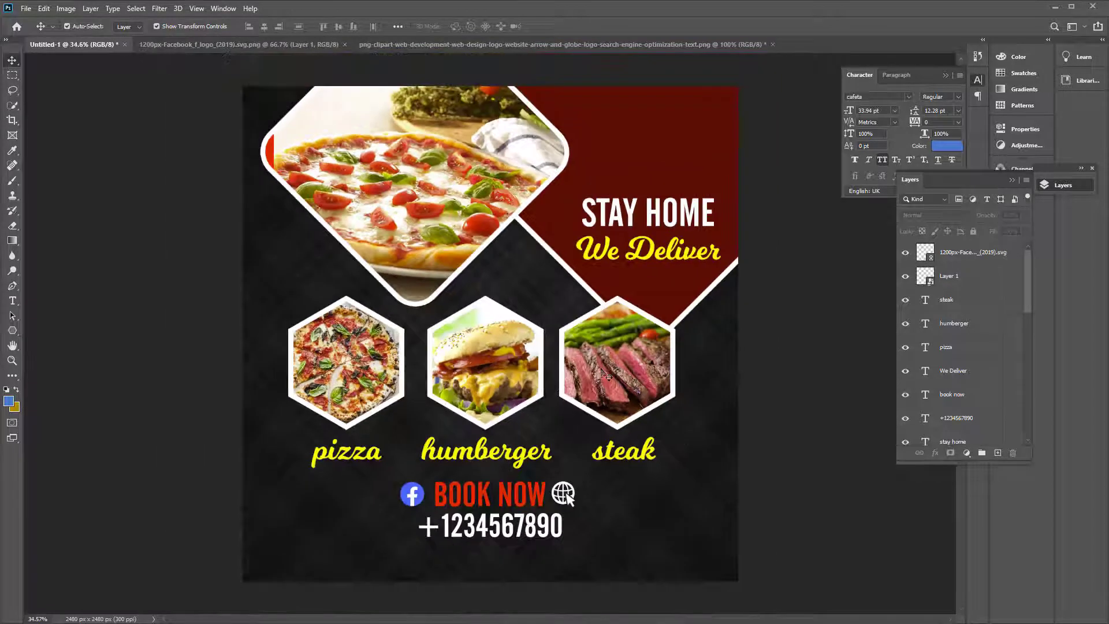
{"action": "scroll", "coordinate": [704, 447], "scroll_direction": "down", "scroll_amount": 1}
{"action": "left_click", "coordinate": [605, 374]}
{"action": "scroll", "coordinate": [954, 379], "scroll_direction": "down", "scroll_amount": 2}
{"action": "left_click", "coordinate": [961, 414]}
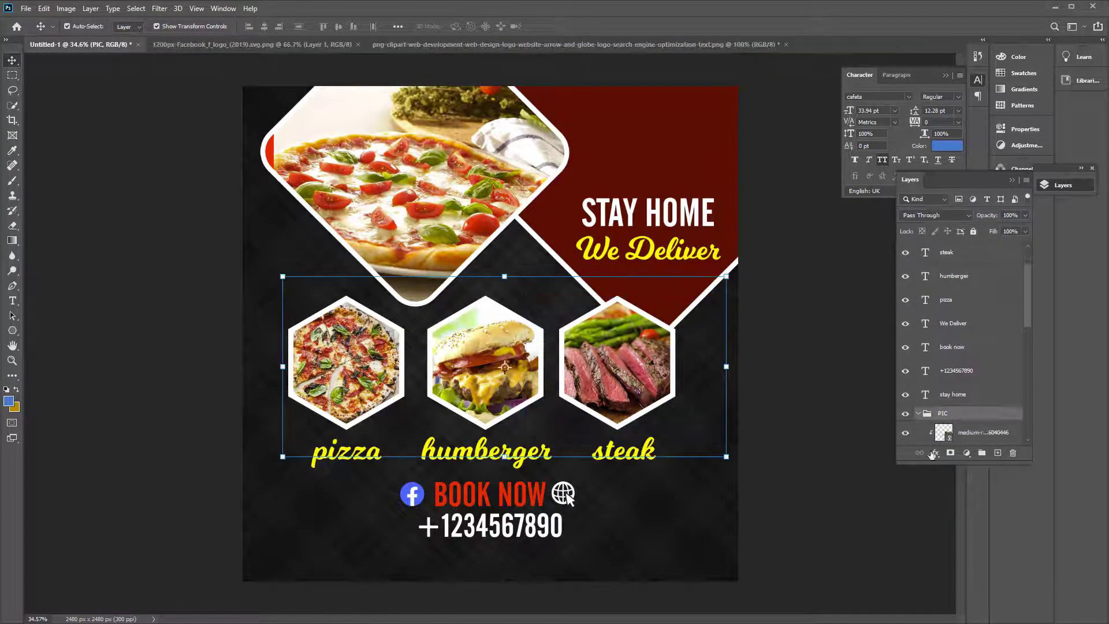
{"action": "left_click", "coordinate": [936, 453]}
{"action": "left_click", "coordinate": [958, 572]}
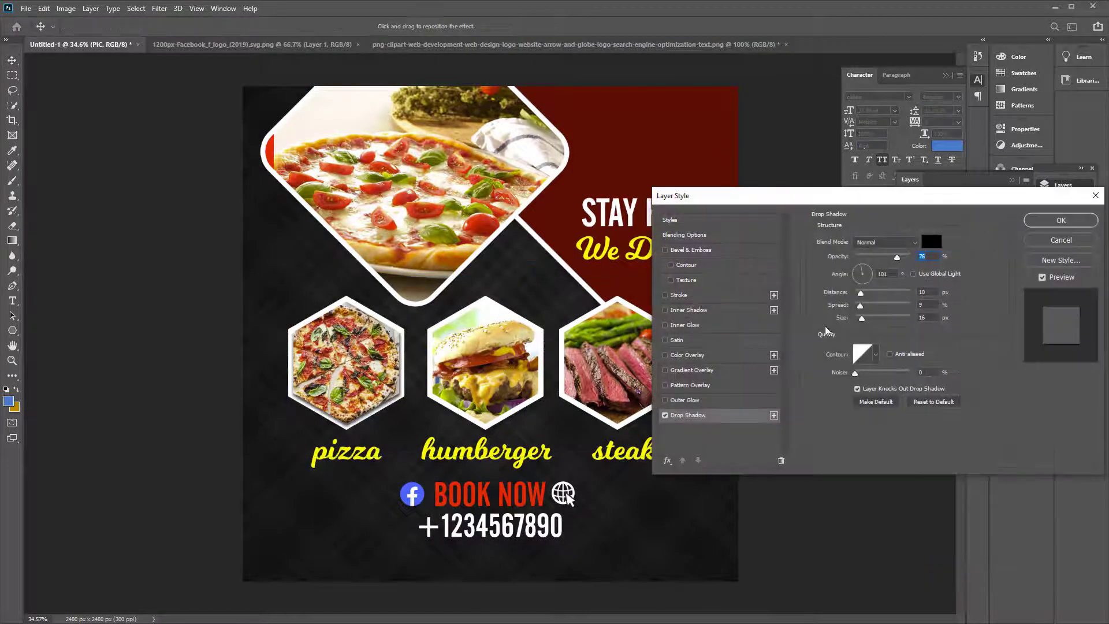
Cancel the group's drop shadow and collapse the PIC group in the Layers panel
{"action": "key", "text": "Escape"}
{"action": "scroll", "coordinate": [972, 420], "scroll_direction": "down", "scroll_amount": 1}
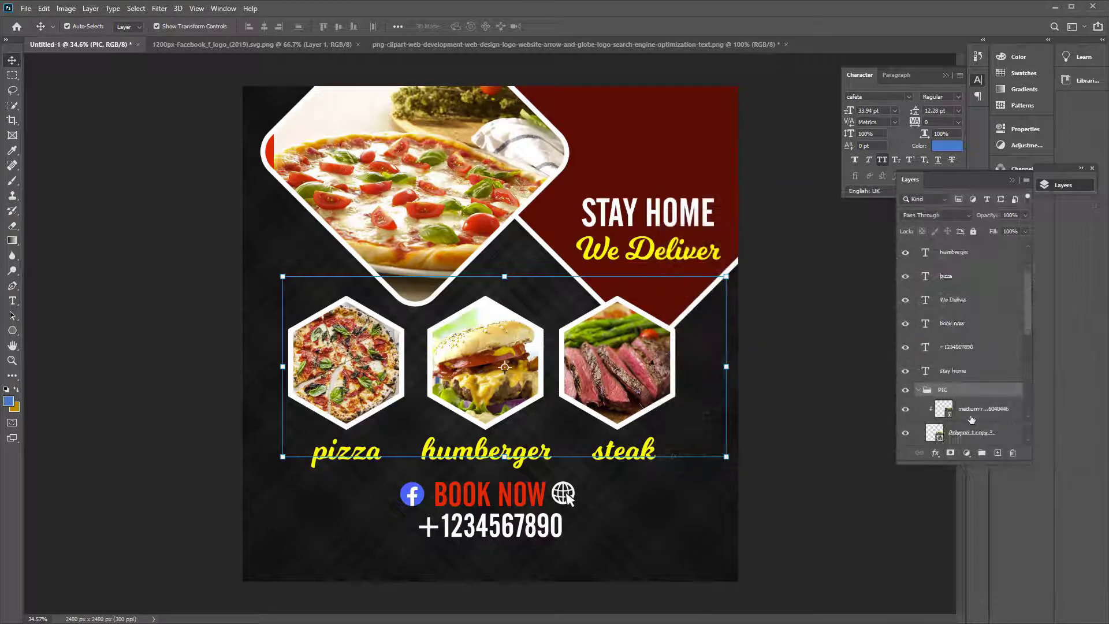
{"action": "scroll", "coordinate": [972, 420], "scroll_direction": "down", "scroll_amount": 1}
{"action": "left_click", "coordinate": [917, 368]}
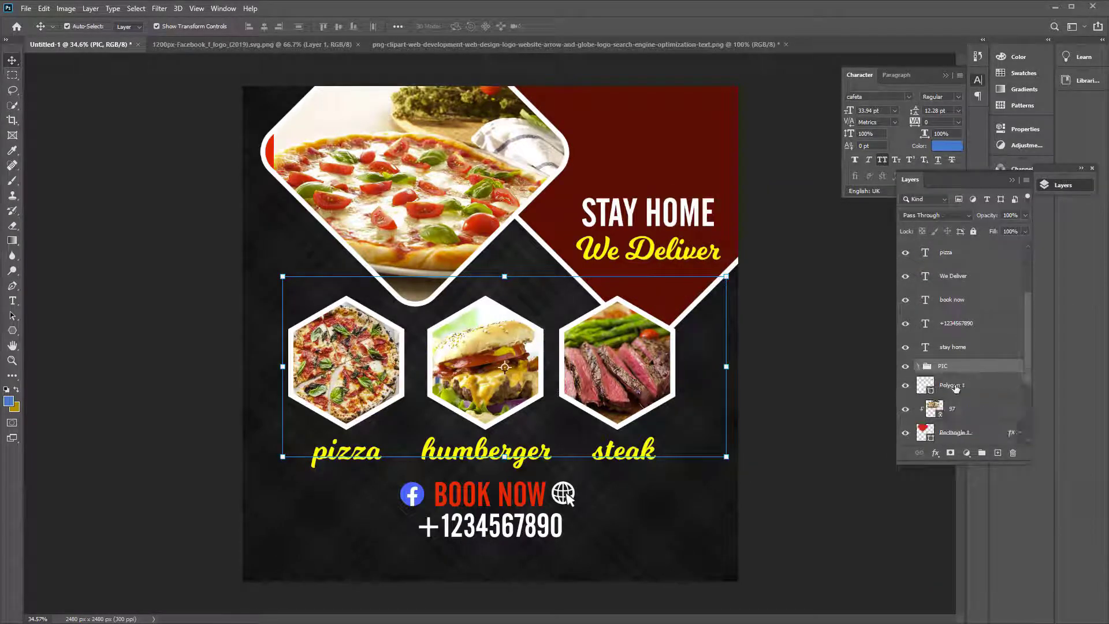
{"action": "scroll", "coordinate": [960, 416], "scroll_direction": "down", "scroll_amount": 2}
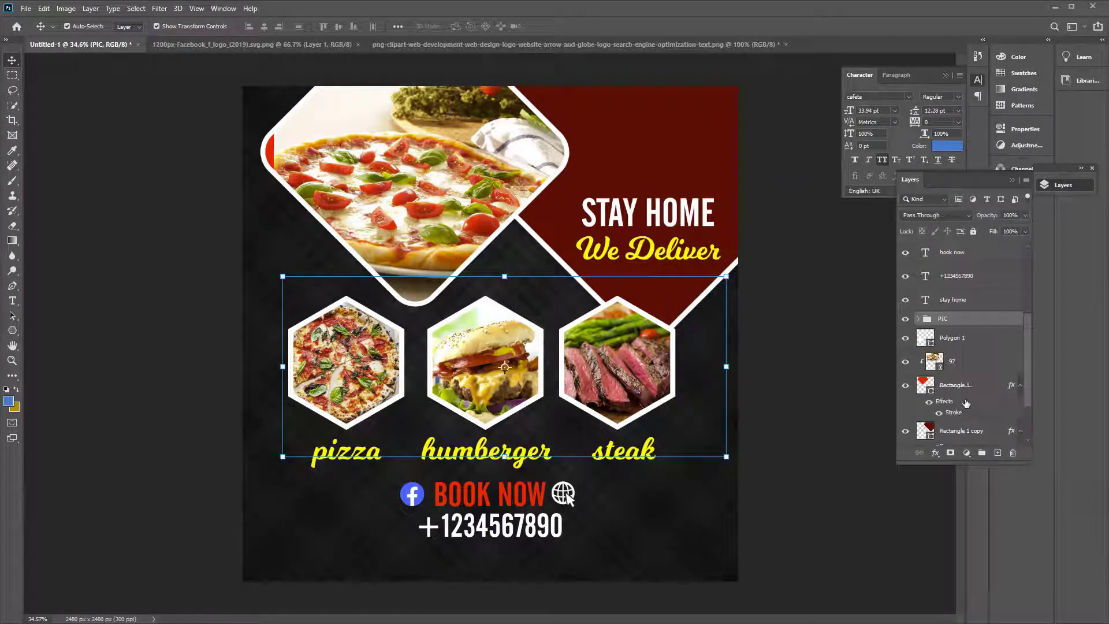
{"action": "scroll", "coordinate": [965, 403], "scroll_direction": "down", "scroll_amount": 2}
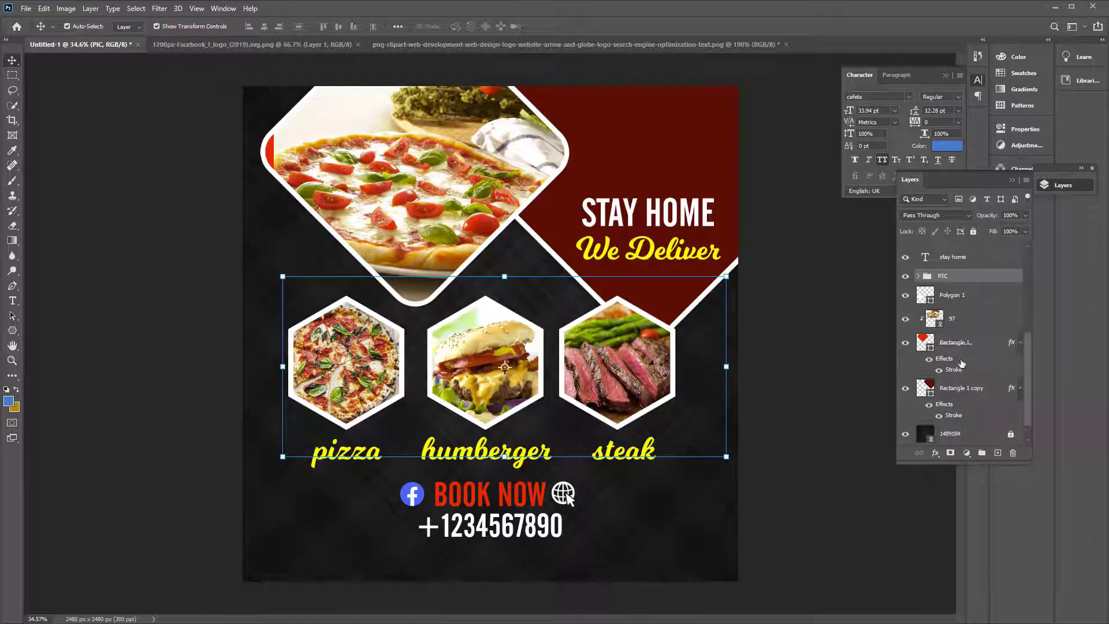
{"action": "left_click", "coordinate": [940, 454]}
{"action": "left_click", "coordinate": [950, 570]}
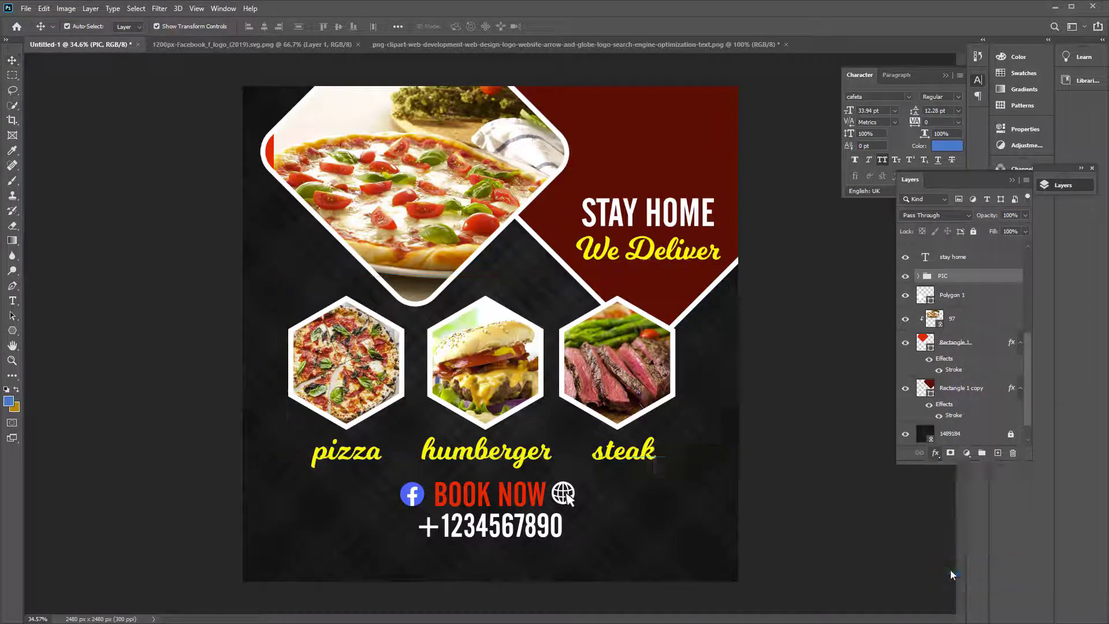
{"action": "key", "text": "Escape"}
Add a drop shadow to the burger hexagon frame
{"action": "left_click", "coordinate": [942, 430]}
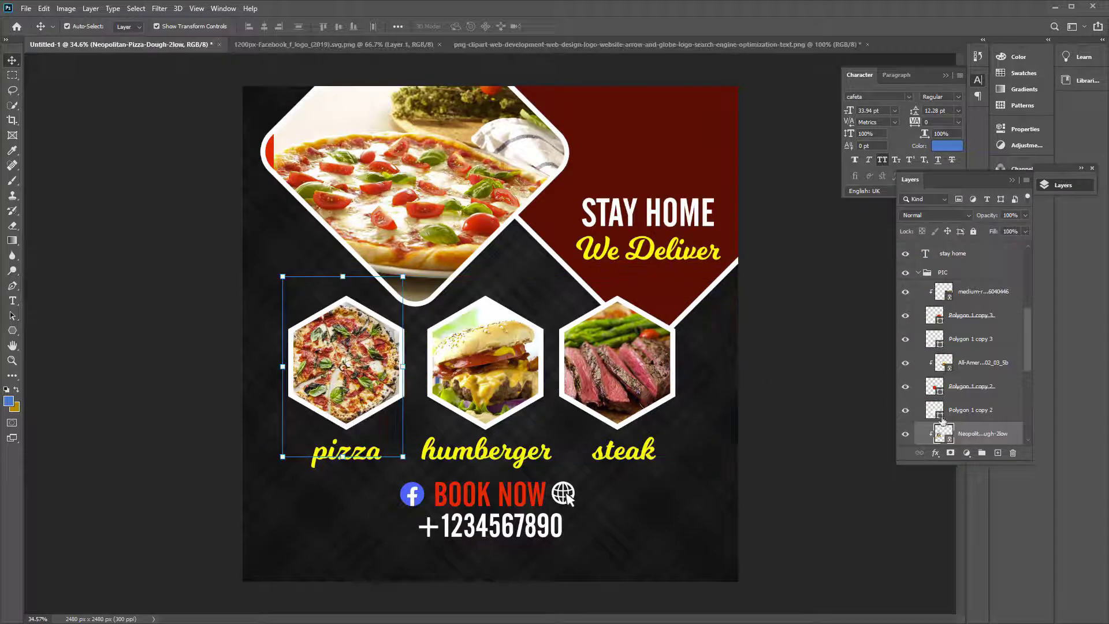
{"action": "left_click", "coordinate": [972, 411]}
{"action": "scroll", "coordinate": [971, 411], "scroll_direction": "down", "scroll_amount": 2}
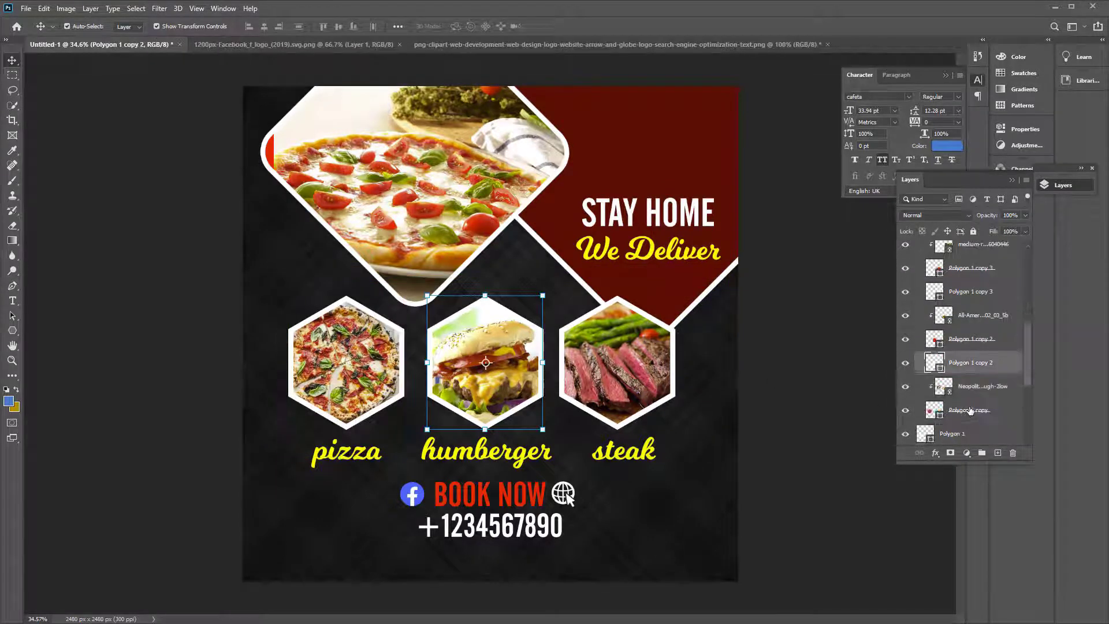
{"action": "left_click", "coordinate": [972, 390]}
{"action": "left_click", "coordinate": [963, 412]}
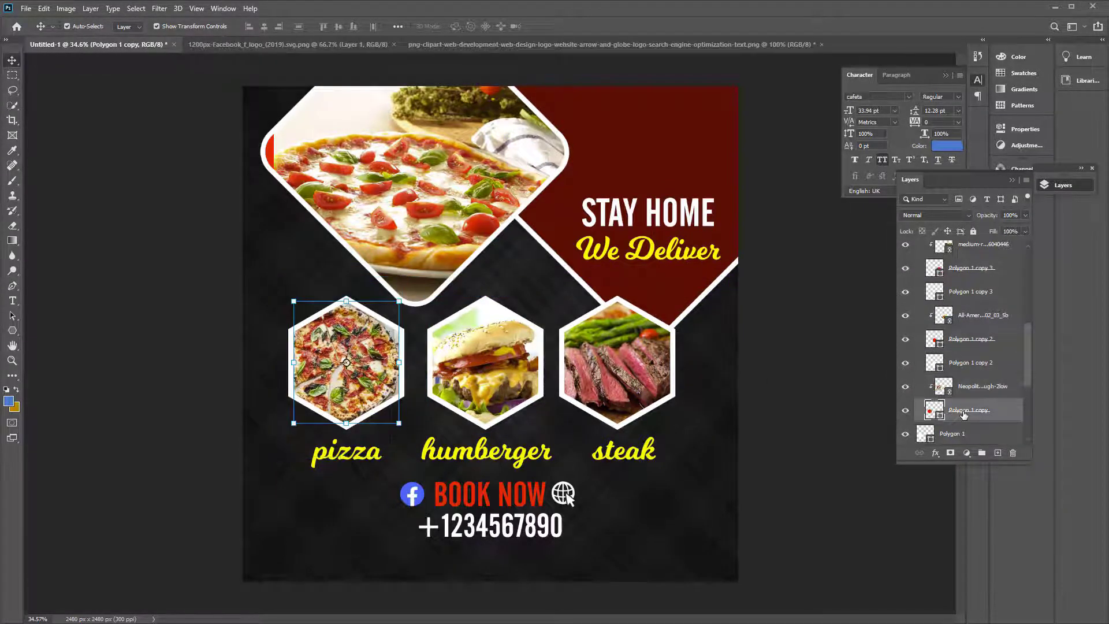
{"action": "left_click", "coordinate": [976, 364]}
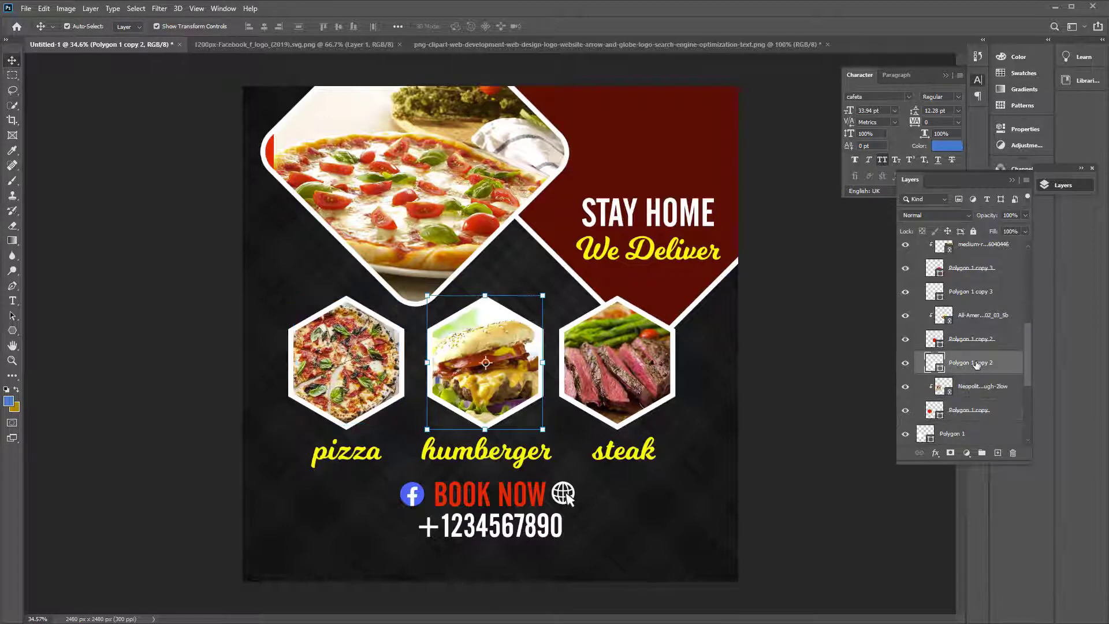
{"action": "left_click", "coordinate": [935, 453]}
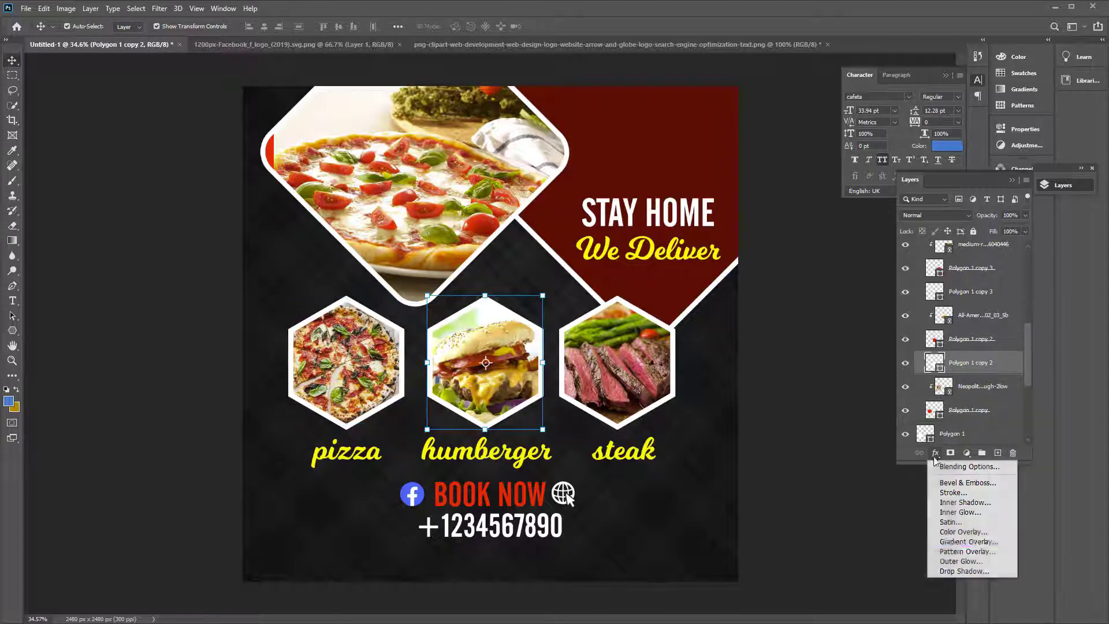
{"action": "left_click", "coordinate": [959, 574]}
{"action": "key", "text": "Return"}
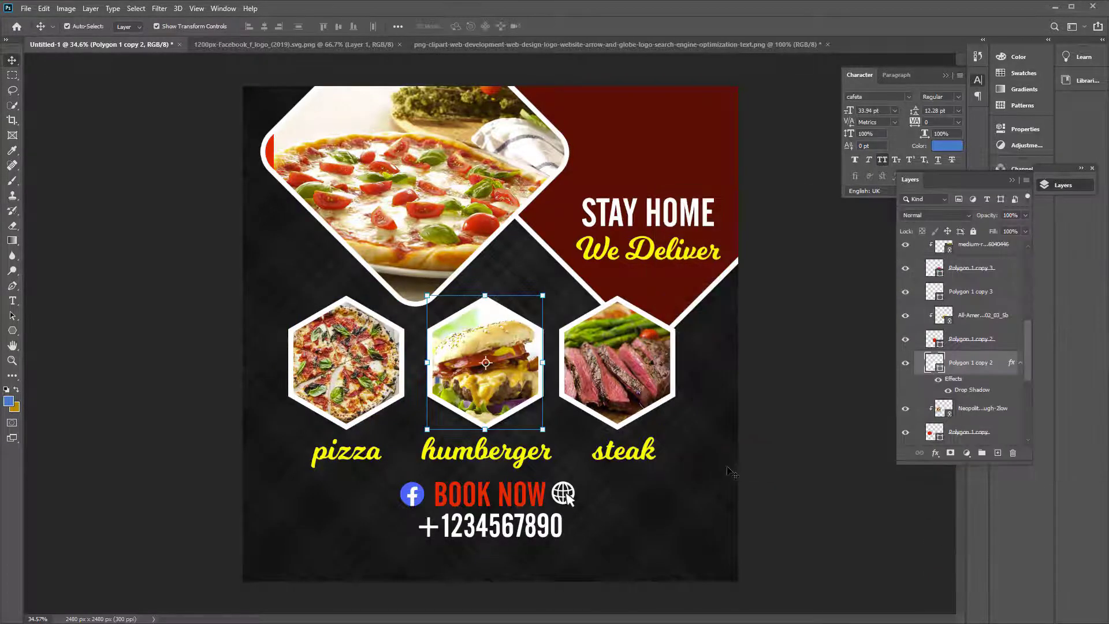
Add drop shadows to the steak and pizza hexagon frames
{"action": "left_click", "coordinate": [676, 400]}
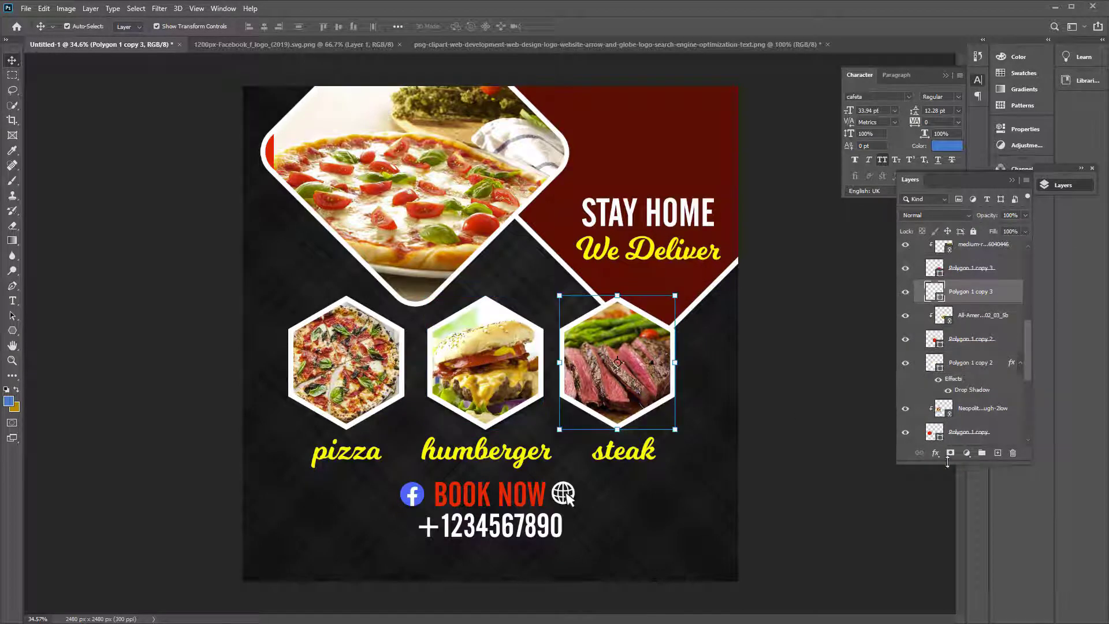
{"action": "left_click", "coordinate": [935, 452]}
{"action": "left_click", "coordinate": [950, 567]}
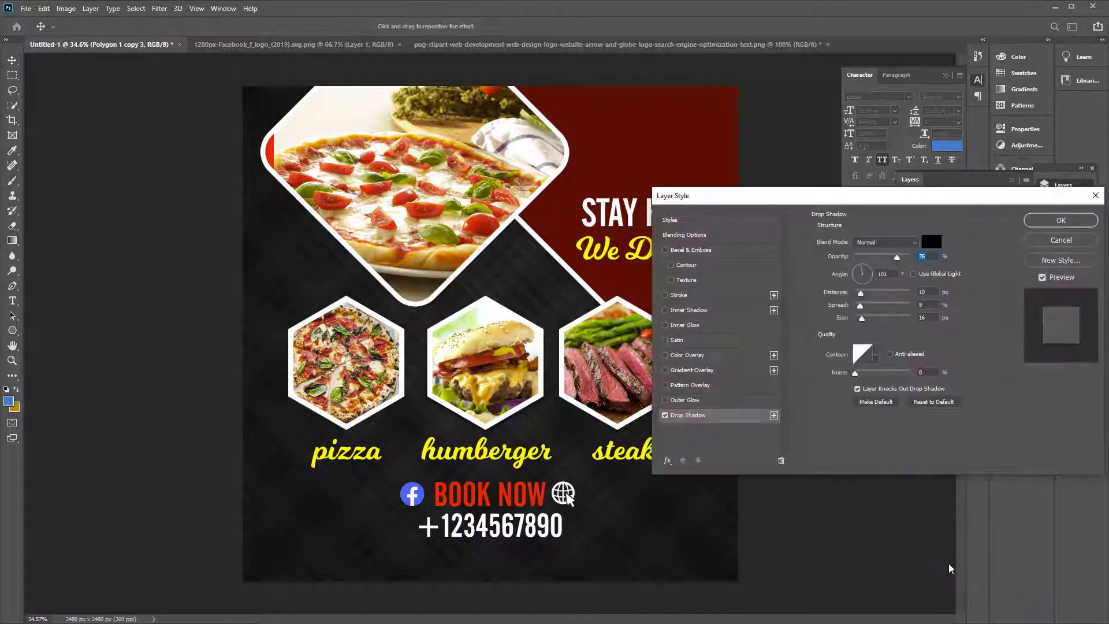
{"action": "key", "text": "Return"}
{"action": "left_click", "coordinate": [396, 328]}
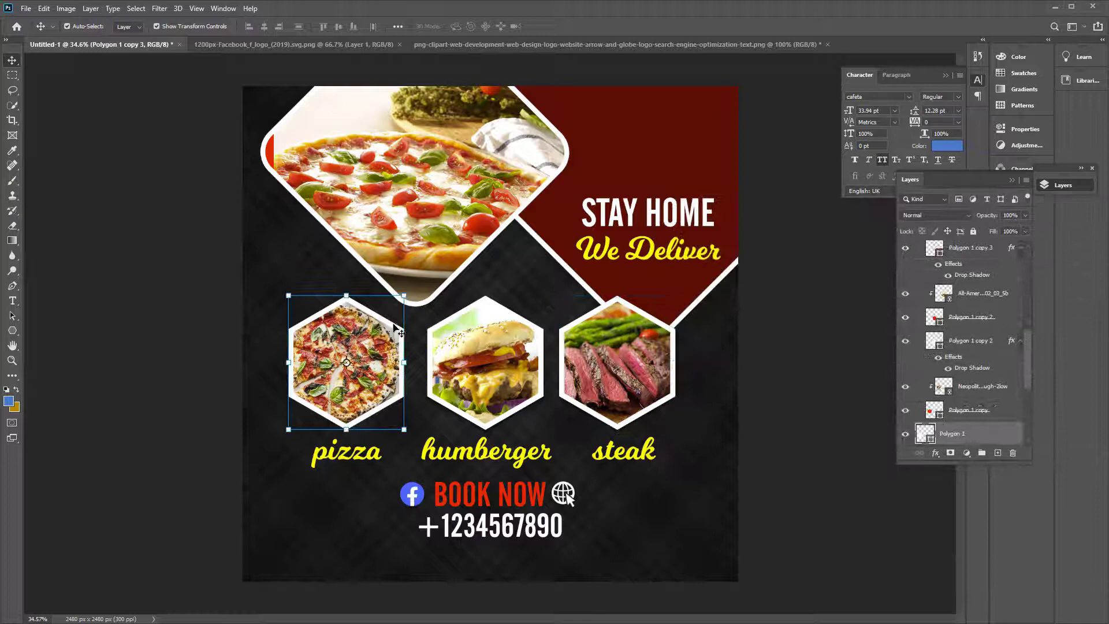
{"action": "left_click", "coordinate": [936, 454]}
{"action": "left_click", "coordinate": [954, 573]}
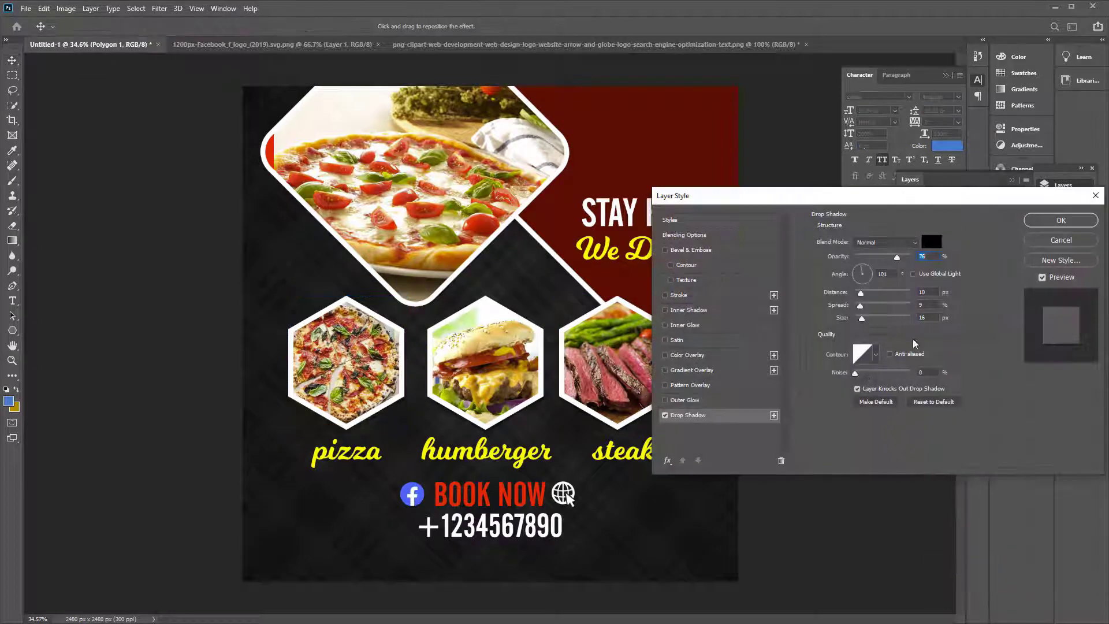
{"action": "left_click", "coordinate": [1041, 223]}
{"action": "left_click", "coordinate": [971, 411]}
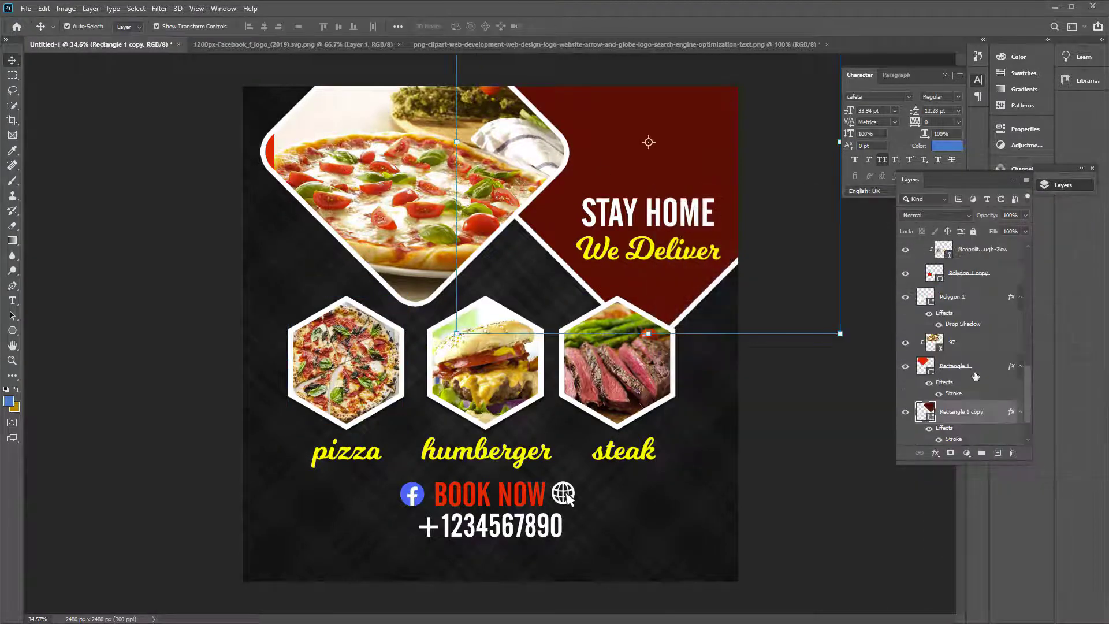
Give the dark red headline panel a drop shadow with greater distance
{"action": "left_click", "coordinate": [936, 453]}
{"action": "left_click", "coordinate": [958, 567]}
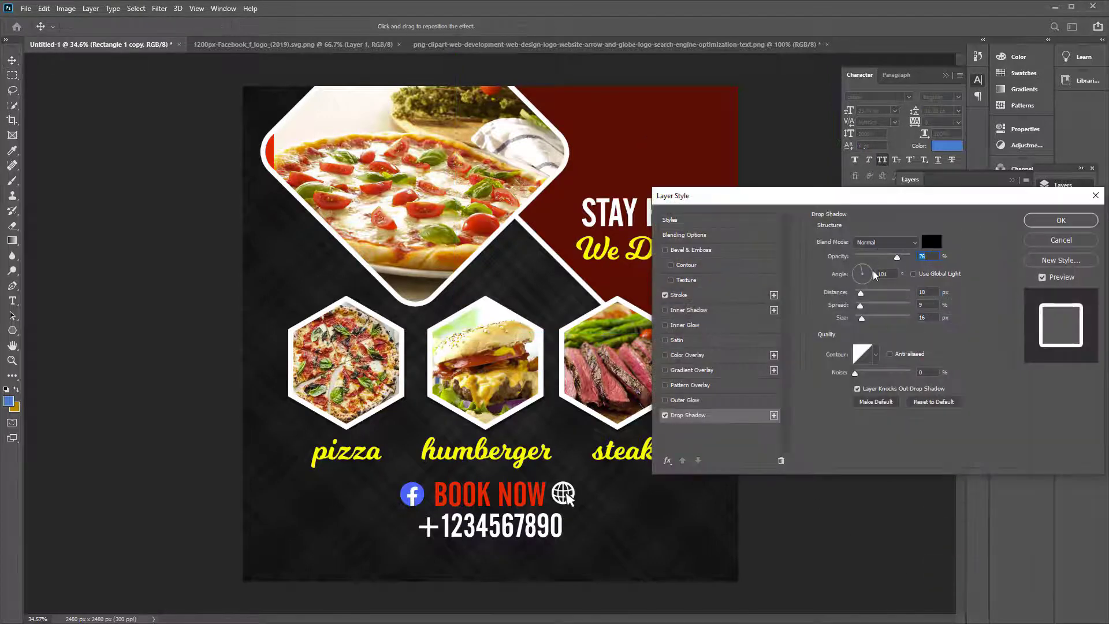
{"action": "left_click_drag", "start_coordinate": [861, 293], "coordinate": [885, 291]}
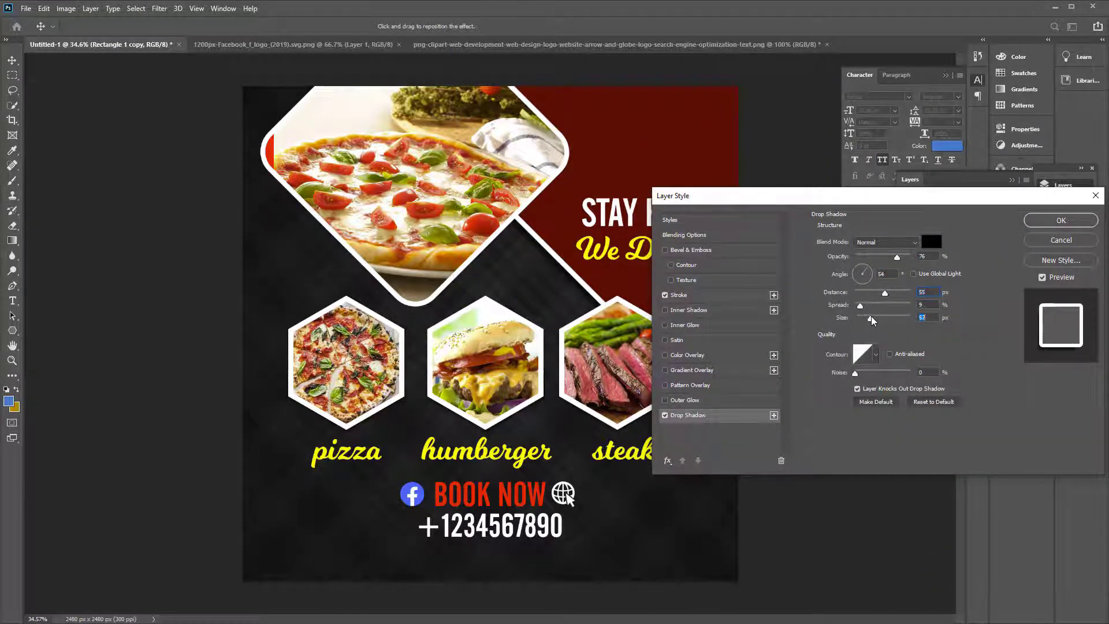
{"action": "left_click", "coordinate": [1061, 220]}
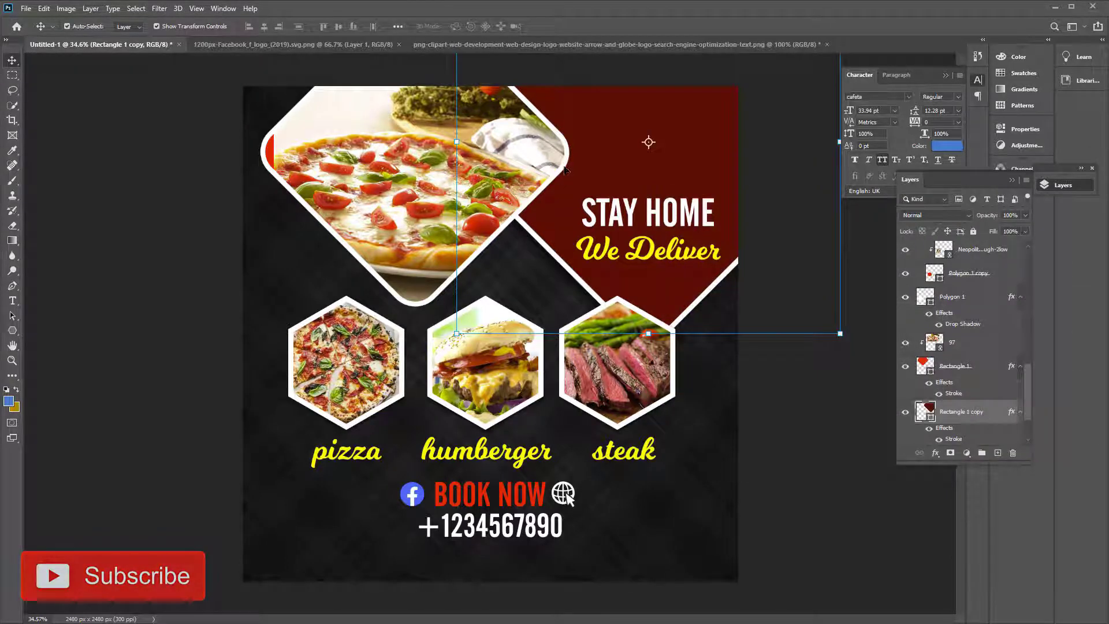
Shift the large pizza photo slightly to the left
{"action": "left_click", "coordinate": [935, 452]}
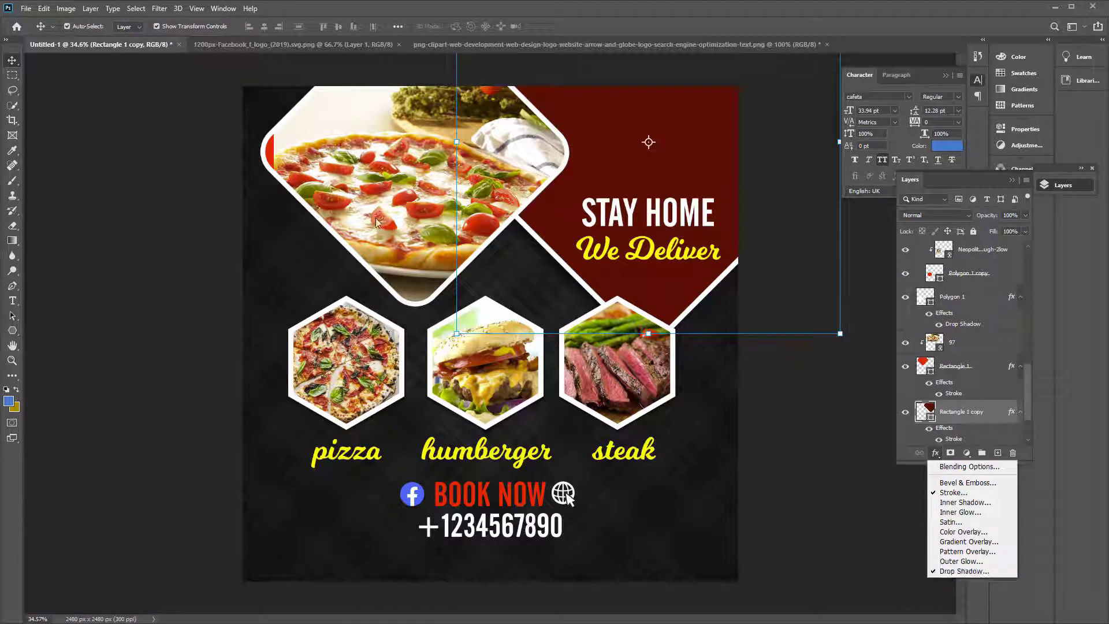
{"action": "left_click", "coordinate": [353, 187]}
{"action": "left_click", "coordinate": [312, 114]}
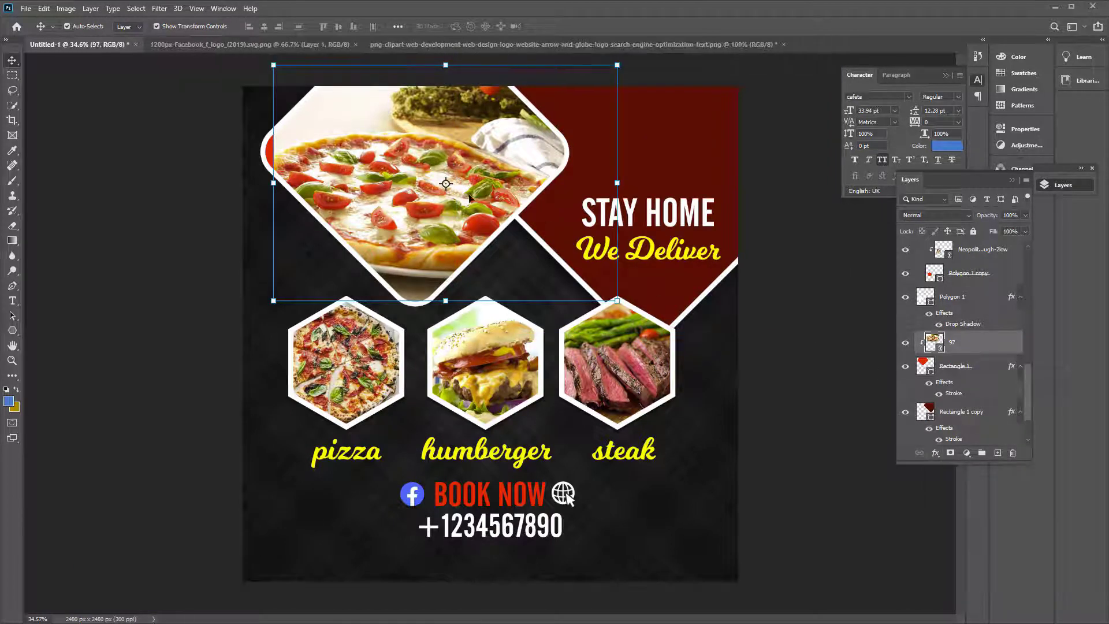
{"action": "left_click_drag", "start_coordinate": [469, 197], "coordinate": [447, 197]}
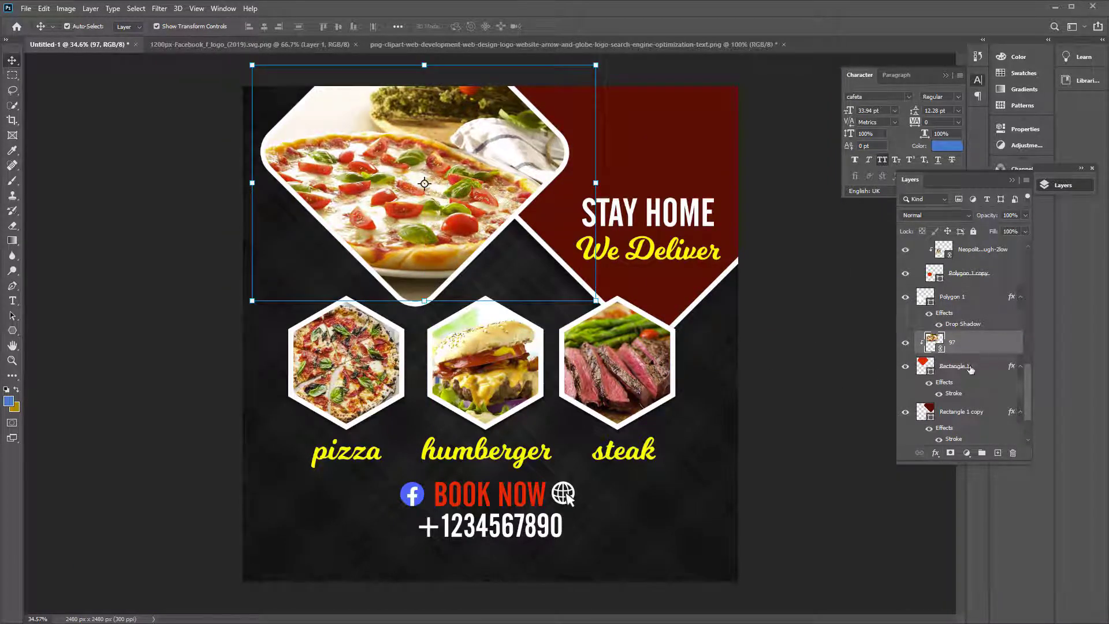
Add a drop shadow at angle 122 with larger distance to the pizza diamond frame
{"action": "left_click", "coordinate": [970, 368]}
{"action": "double_click", "coordinate": [966, 395]}
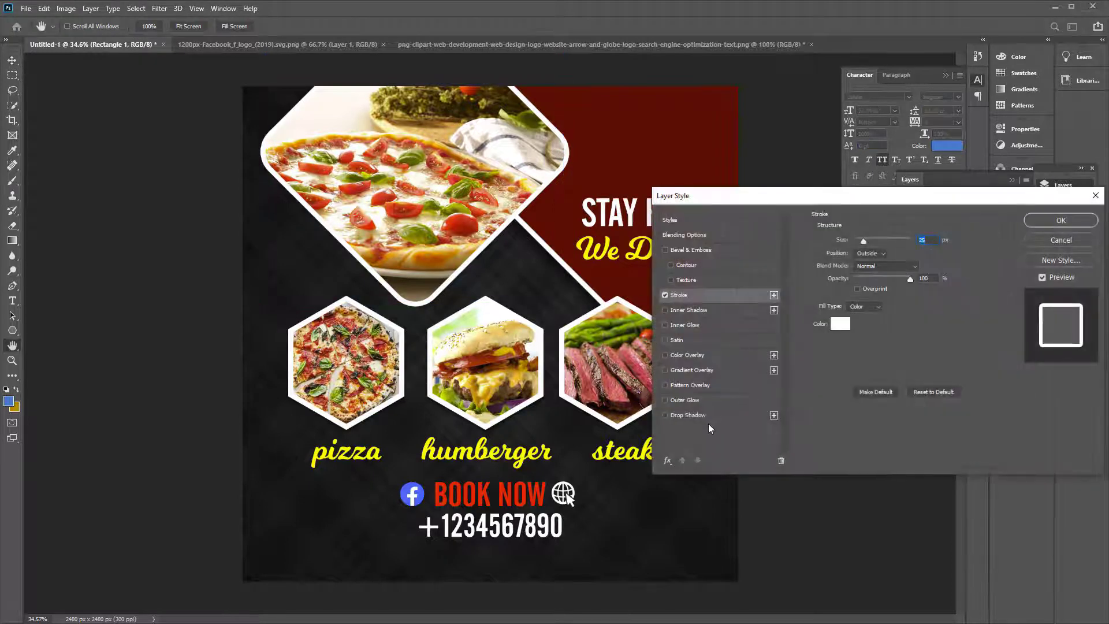
{"action": "left_click", "coordinate": [688, 415]}
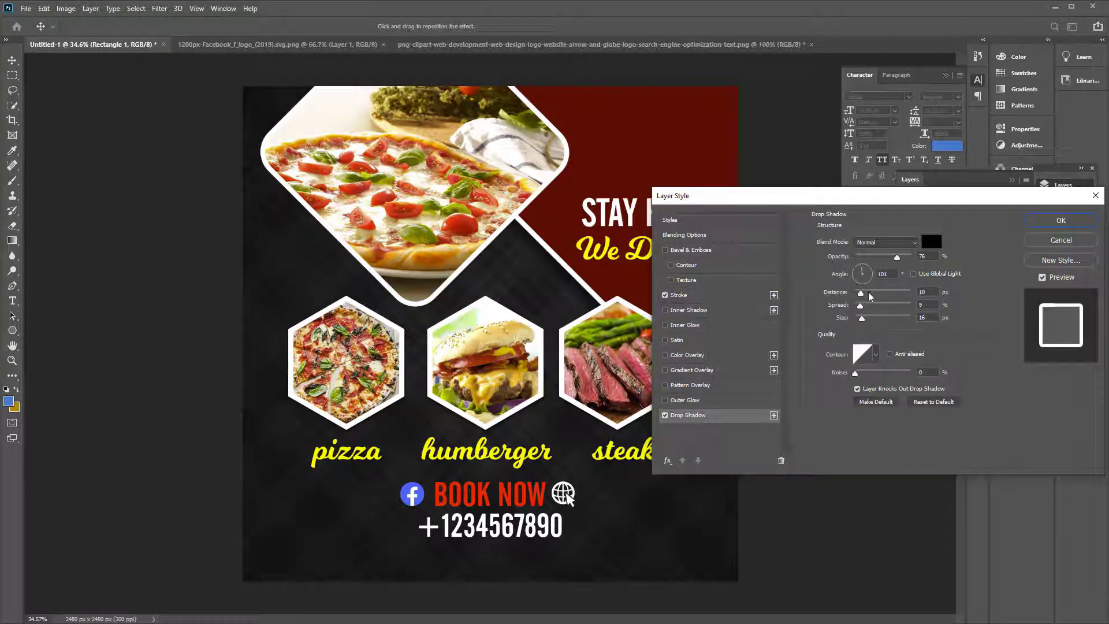
{"action": "left_click", "coordinate": [861, 272]}
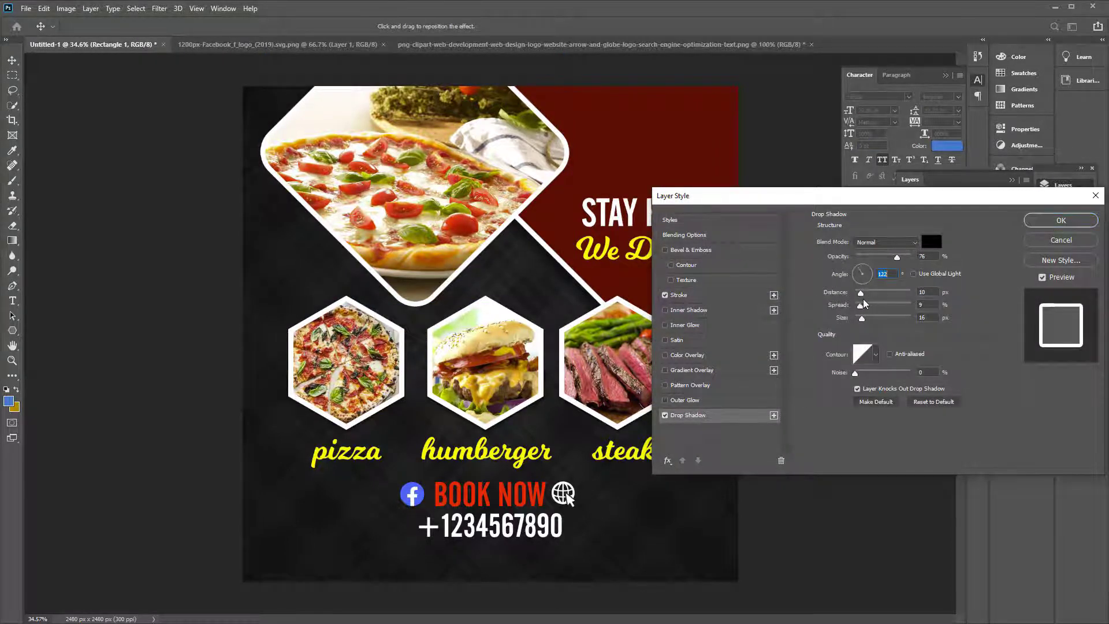
{"action": "left_click_drag", "start_coordinate": [885, 293], "coordinate": [888, 292]}
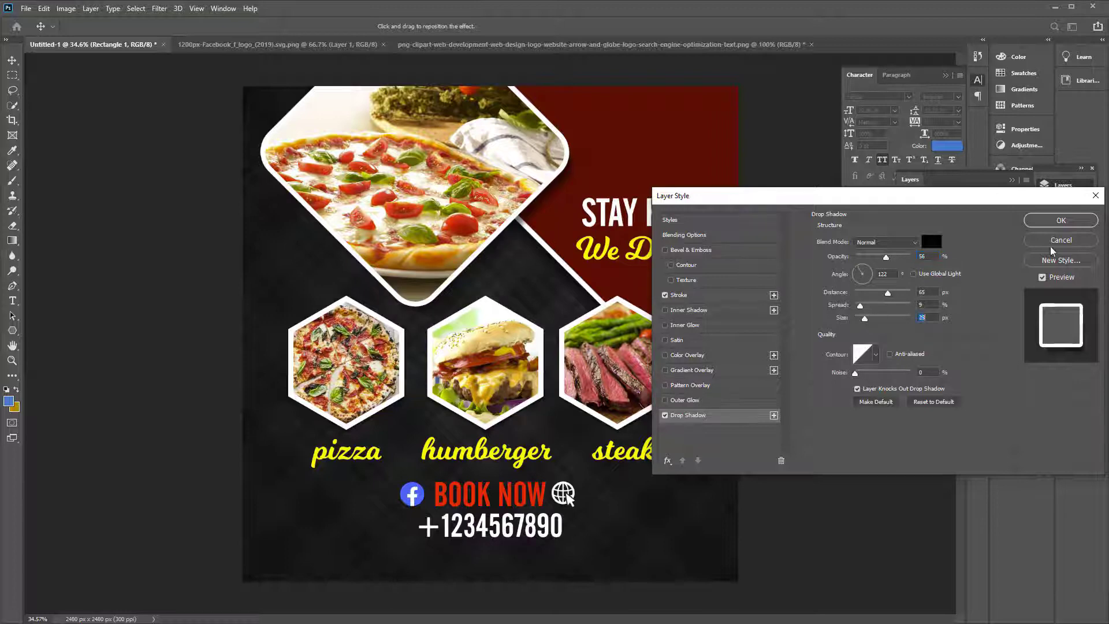
{"action": "left_click", "coordinate": [1066, 220]}
{"action": "left_click", "coordinate": [153, 257]}
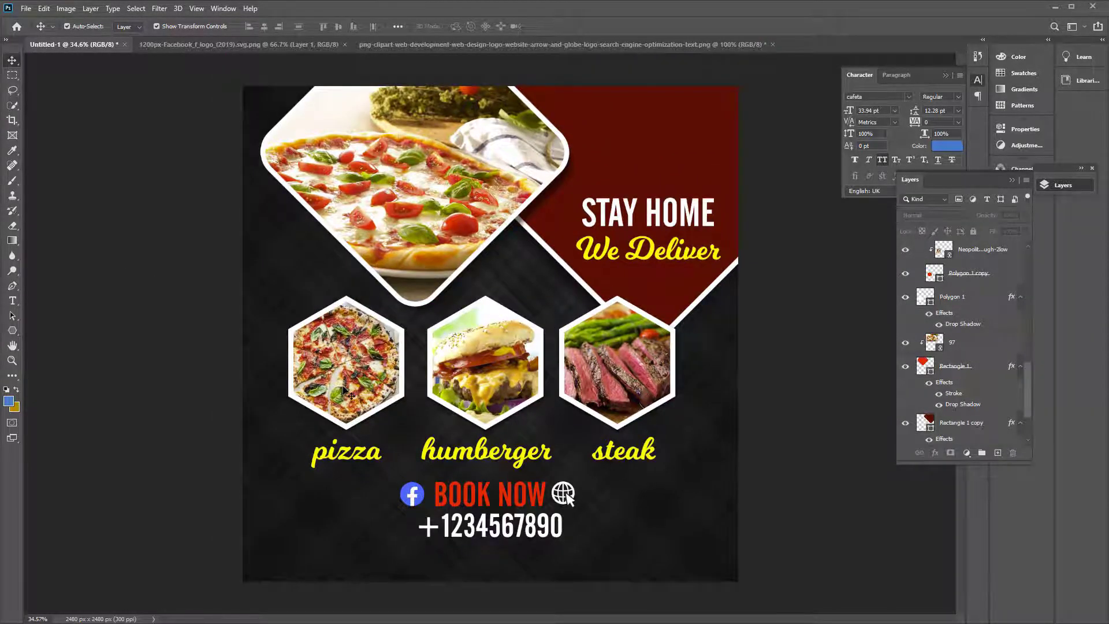
Place the Hot Restaurant logo image as a linked file into the flyer
{"action": "scroll", "coordinate": [308, 224], "scroll_direction": "down", "scroll_amount": 1}
{"action": "left_click", "coordinate": [26, 8]}
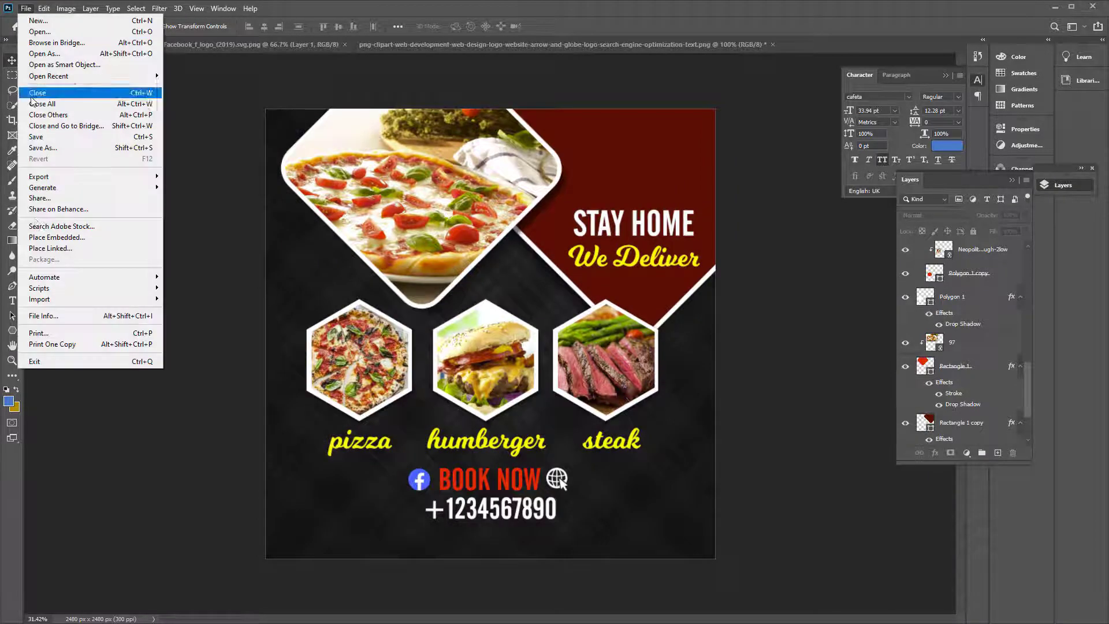
{"action": "left_click", "coordinate": [51, 244]}
{"action": "scroll", "coordinate": [202, 346], "scroll_direction": "down", "scroll_amount": 2}
{"action": "left_click", "coordinate": [203, 393]}
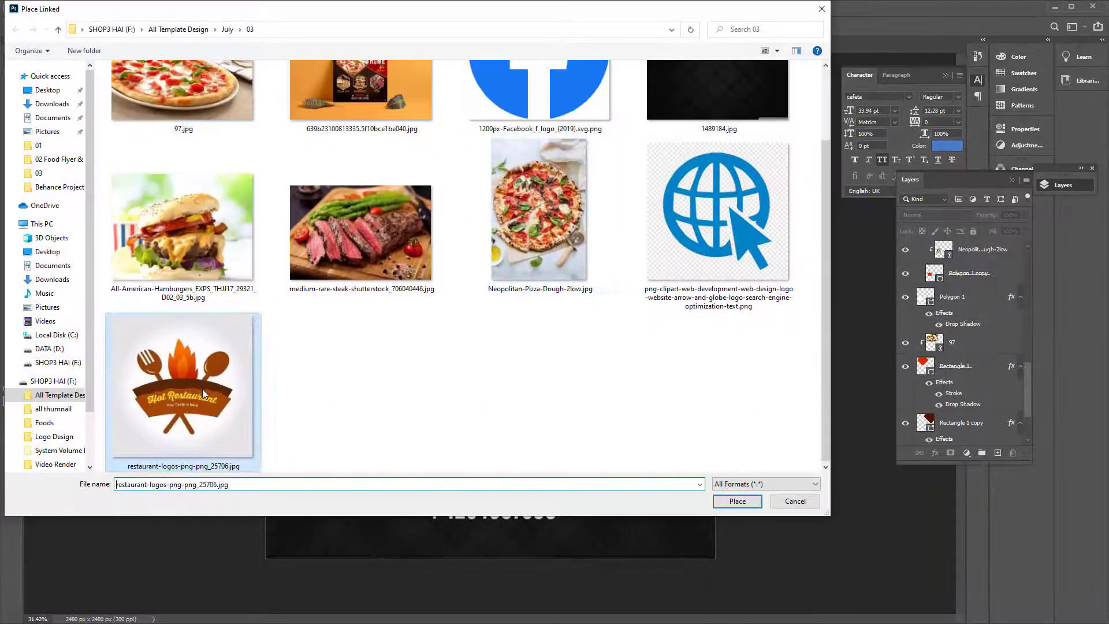
{"action": "left_click", "coordinate": [717, 502]}
{"action": "scroll", "coordinate": [560, 250], "scroll_direction": "up", "scroll_amount": 5}
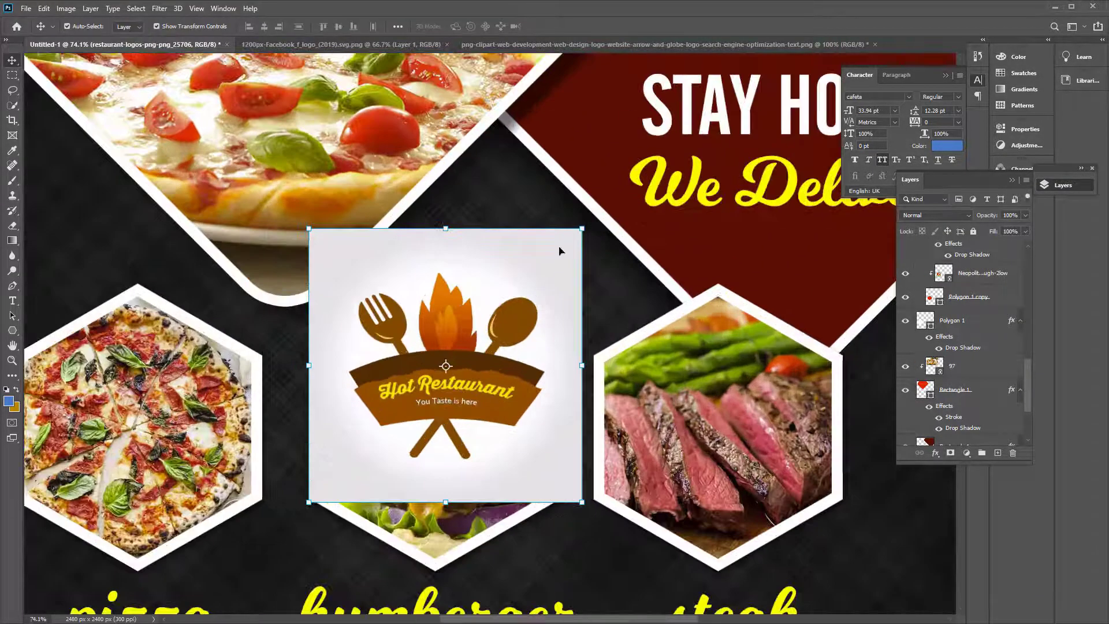
{"action": "left_click_drag", "start_coordinate": [582, 227], "coordinate": [633, 152]}
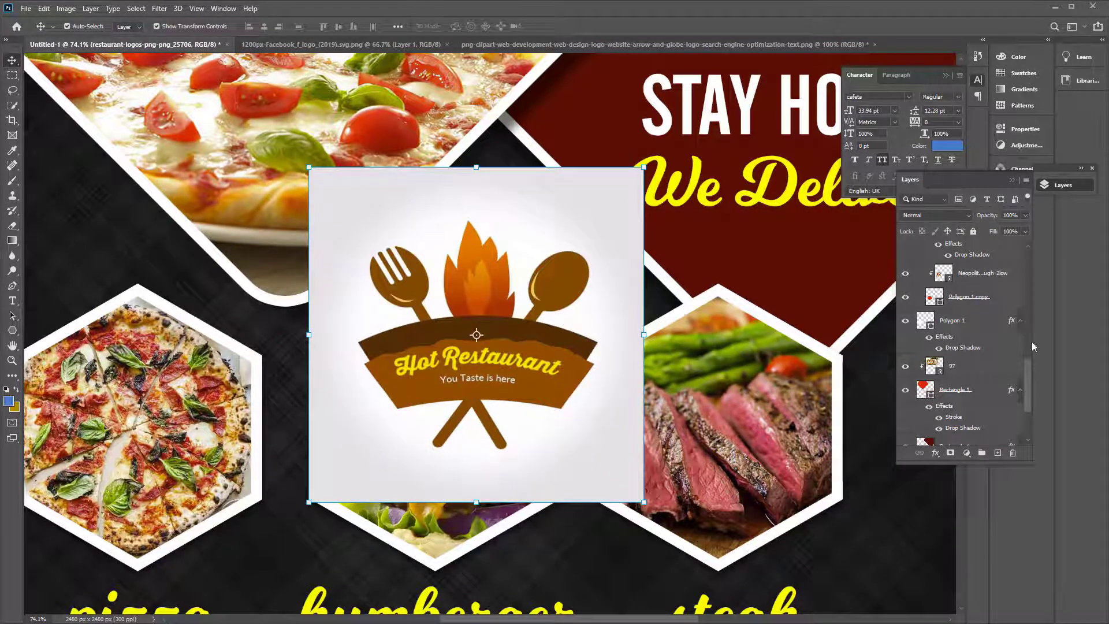
Rasterize the logo and hide its white background with an inverted layer mask
{"action": "scroll", "coordinate": [1032, 358], "scroll_direction": "up", "scroll_amount": 5}
{"action": "right_click", "coordinate": [969, 257]}
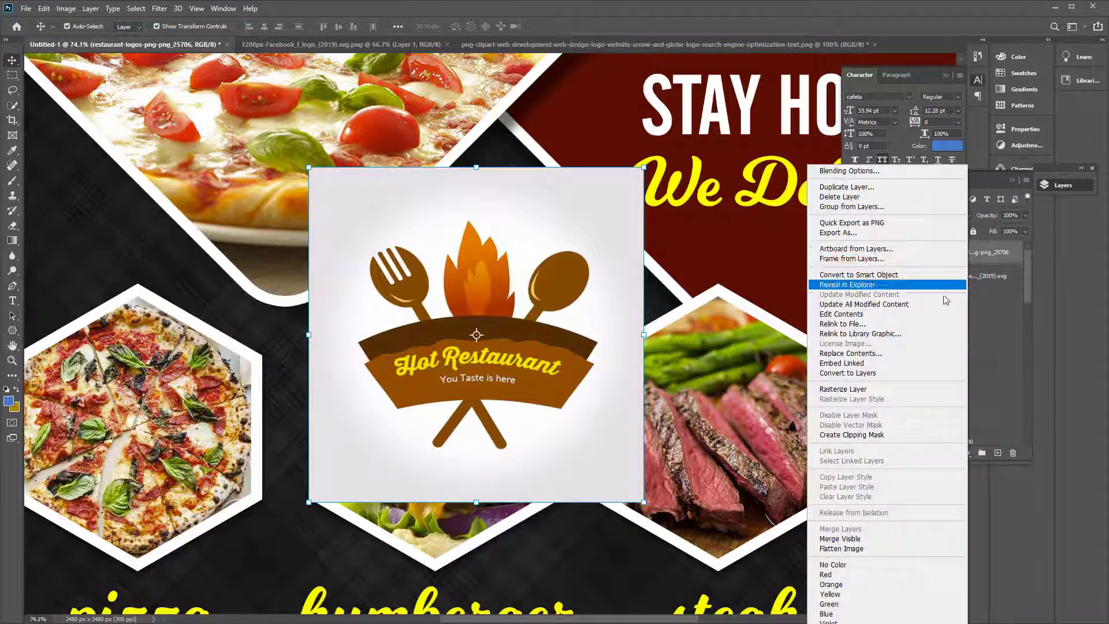
{"action": "left_click", "coordinate": [842, 389]}
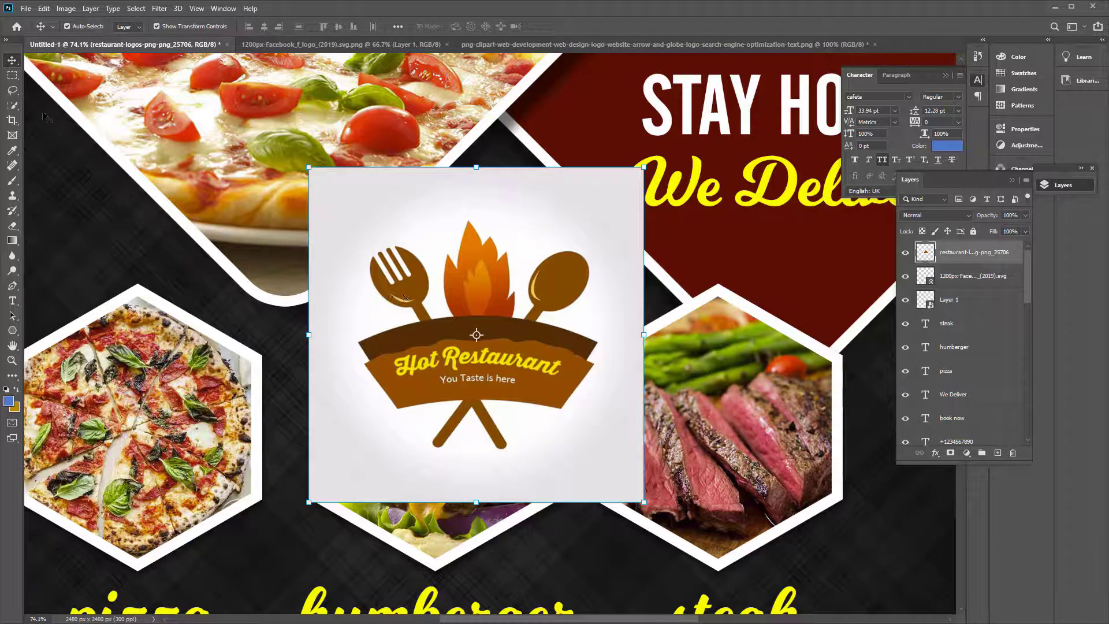
{"action": "right_click", "coordinate": [15, 106]}
{"action": "left_click", "coordinate": [58, 130]}
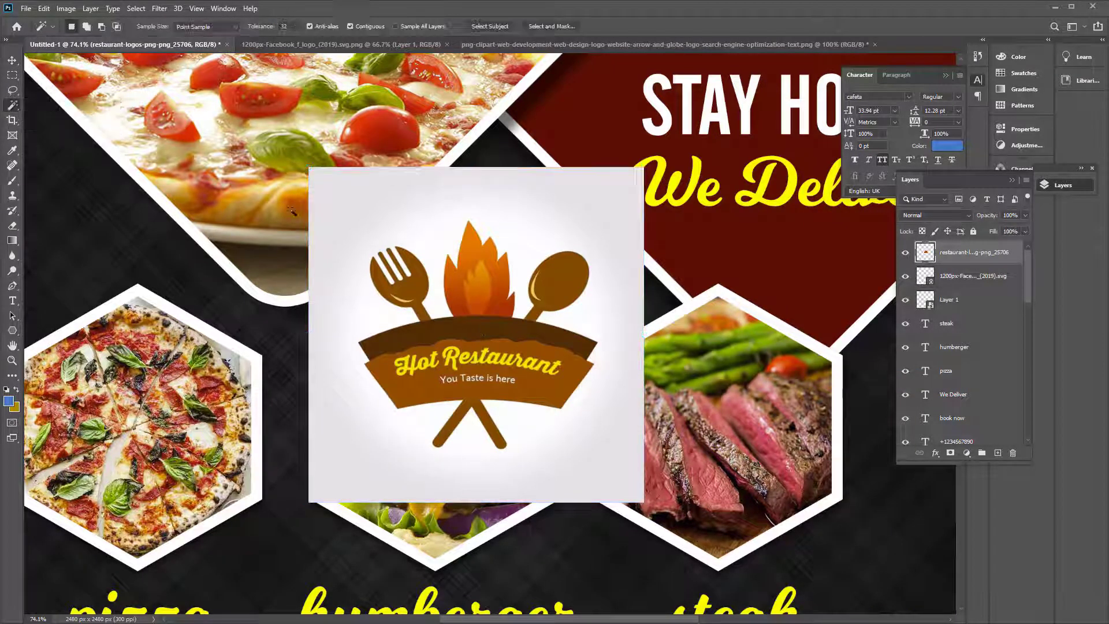
{"action": "left_click", "coordinate": [396, 223]}
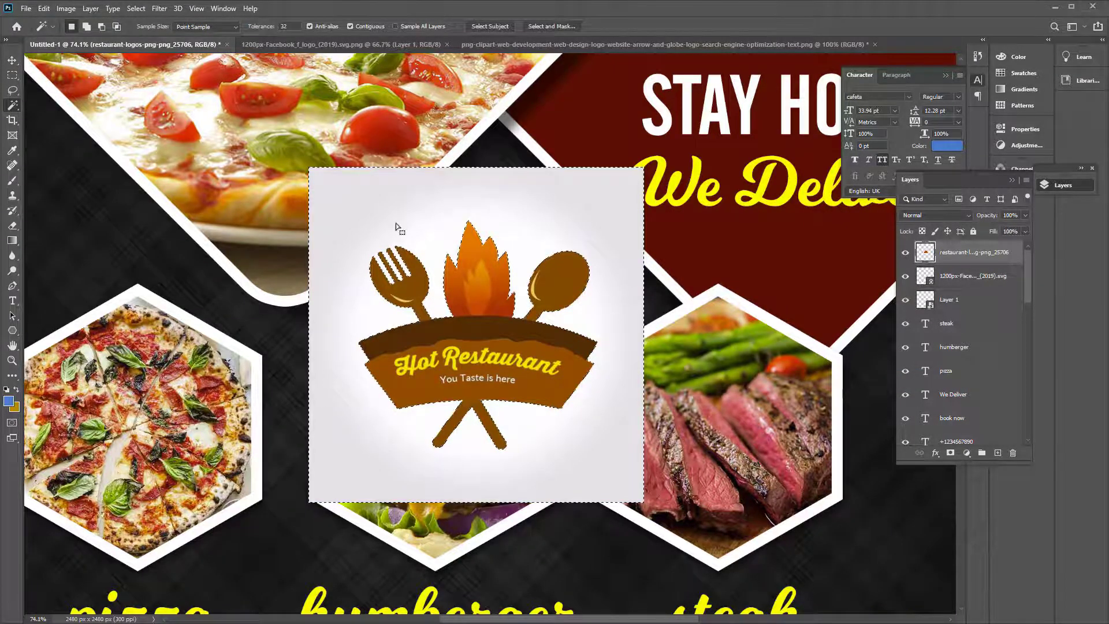
{"action": "left_click", "coordinate": [948, 454]}
{"action": "key", "text": "ctrl+i"}
Shrink the logo to about 40% and position it above STAY HOME
{"action": "key", "text": "v"}
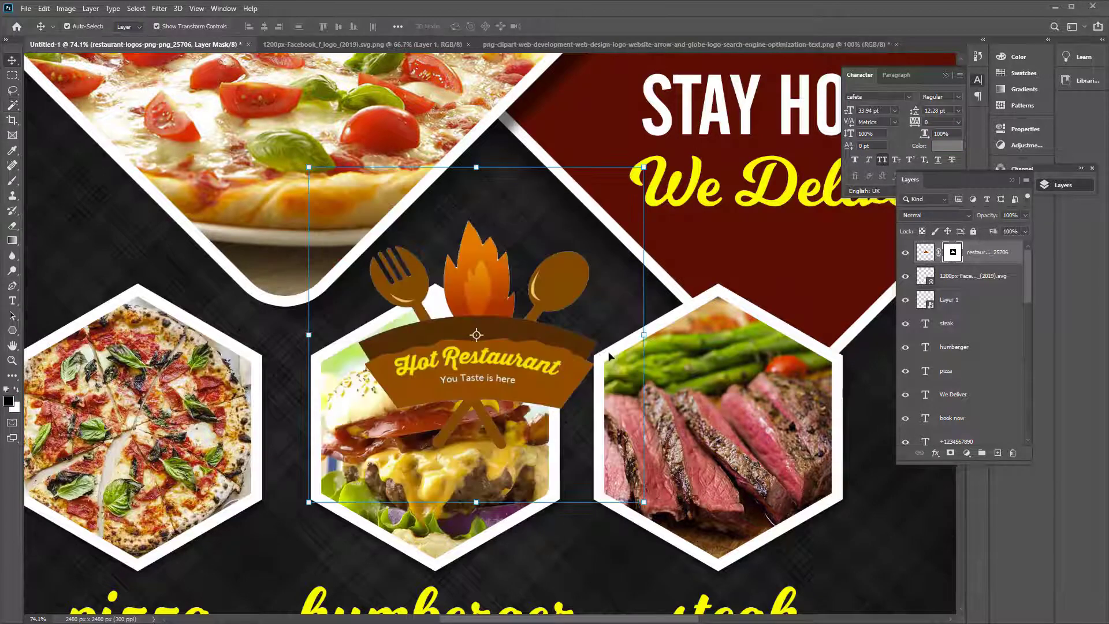
{"action": "scroll", "coordinate": [604, 355], "scroll_direction": "down", "scroll_amount": 3}
{"action": "left_click_drag", "start_coordinate": [632, 221], "coordinate": [563, 288]}
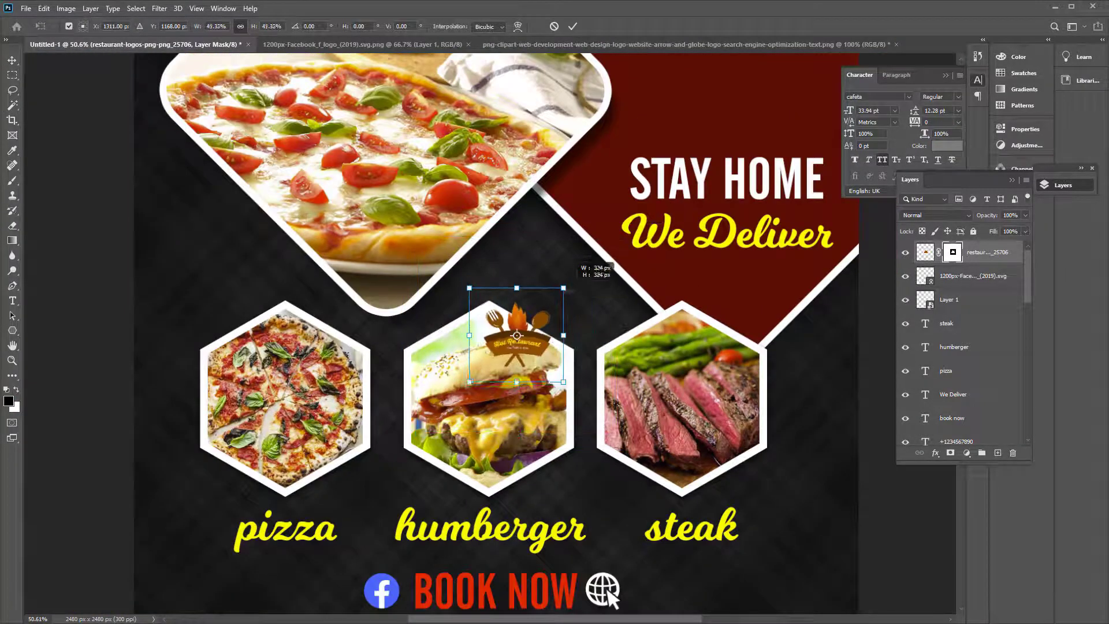
{"action": "left_click_drag", "start_coordinate": [550, 338], "coordinate": [763, 119]}
{"action": "scroll", "coordinate": [763, 119], "scroll_direction": "up", "scroll_amount": 1}
{"action": "scroll", "coordinate": [764, 119], "scroll_direction": "up", "scroll_amount": 2}
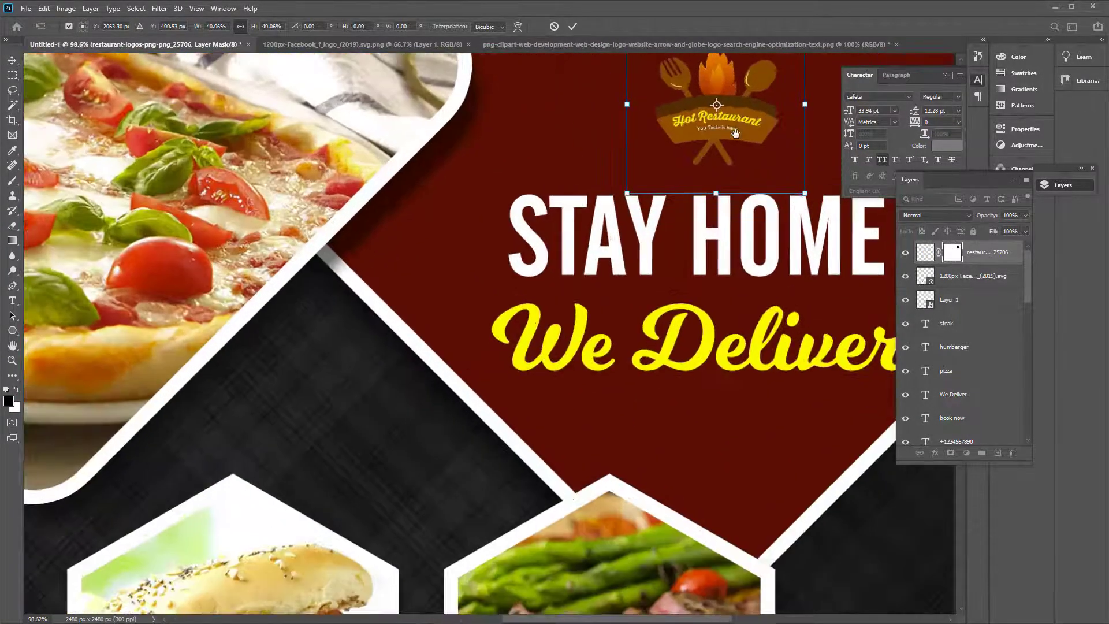
{"action": "scroll", "coordinate": [763, 118], "scroll_direction": "up", "scroll_amount": 2}
{"action": "left_click_drag", "start_coordinate": [631, 214], "coordinate": [624, 203]}
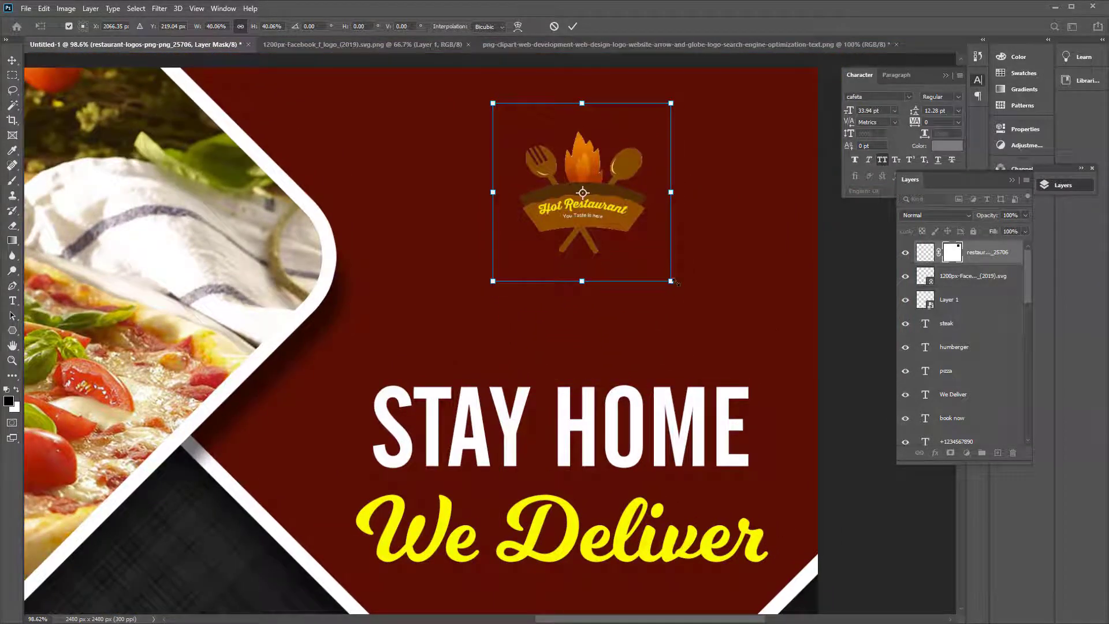
{"action": "left_click_drag", "start_coordinate": [673, 282], "coordinate": [724, 319]}
{"action": "key", "text": "Return"}
{"action": "scroll", "coordinate": [709, 342], "scroll_direction": "down", "scroll_amount": 1}
{"action": "left_click_drag", "start_coordinate": [623, 263], "coordinate": [604, 284]}
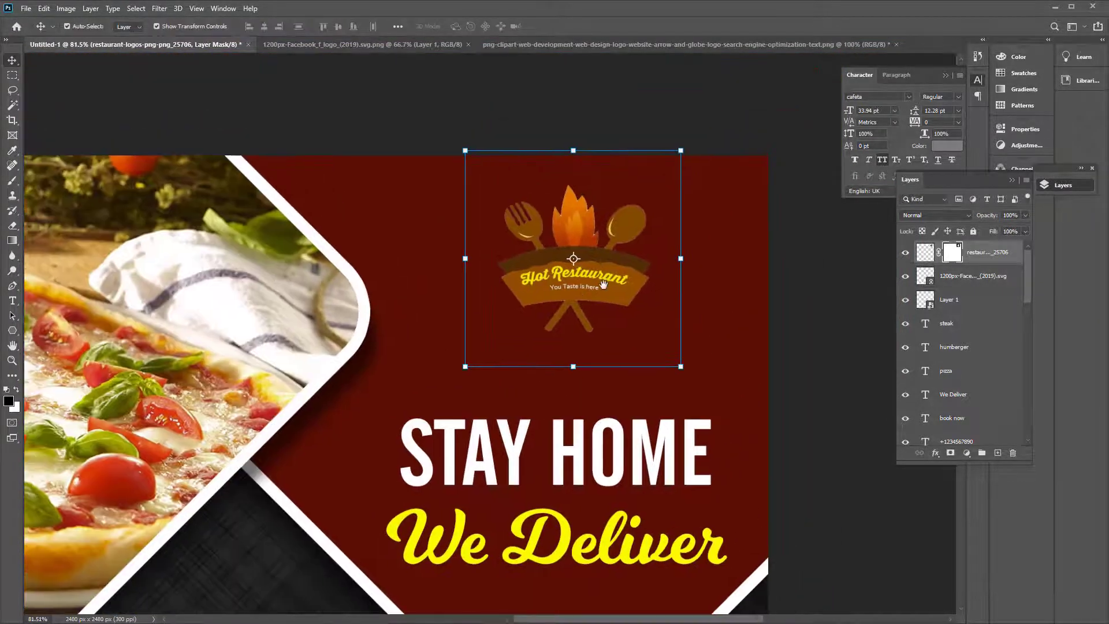
Draw a rectangle over the logo area with 57 px rounded corners
{"action": "right_click", "coordinate": [12, 330]}
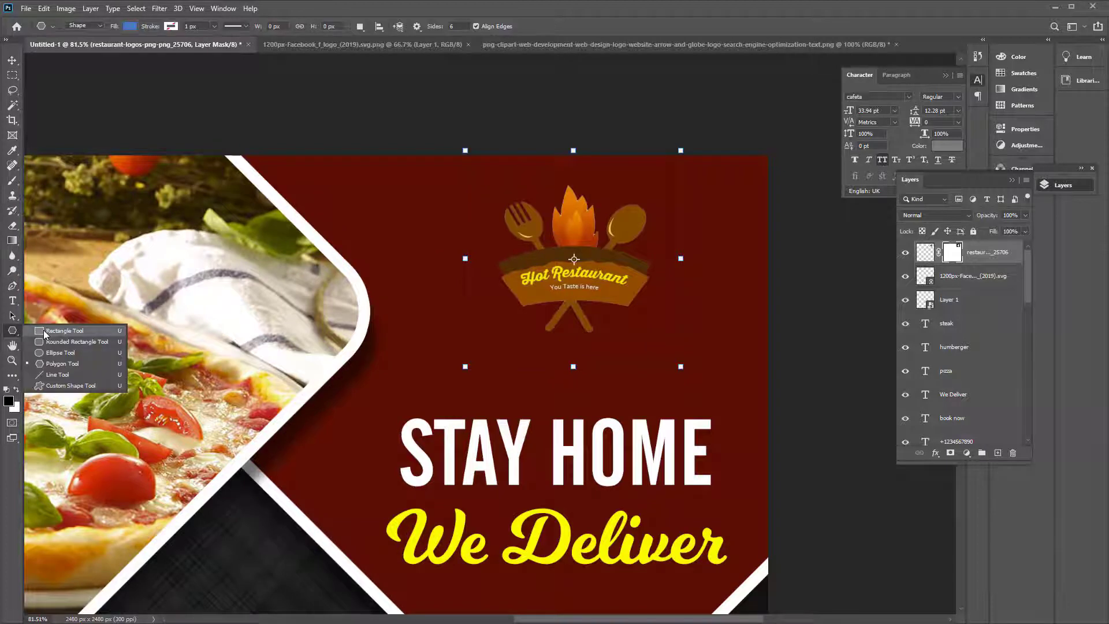
{"action": "left_click", "coordinate": [49, 331]}
{"action": "left_click_drag", "start_coordinate": [456, 121], "coordinate": [686, 376]}
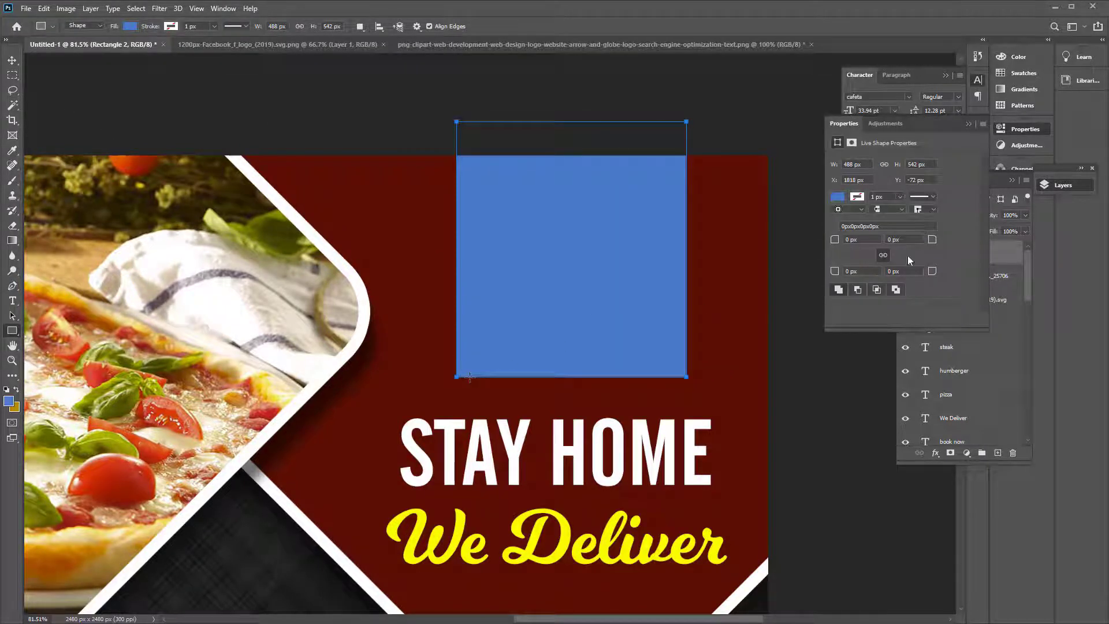
{"action": "left_click_drag", "start_coordinate": [835, 239], "coordinate": [901, 239]}
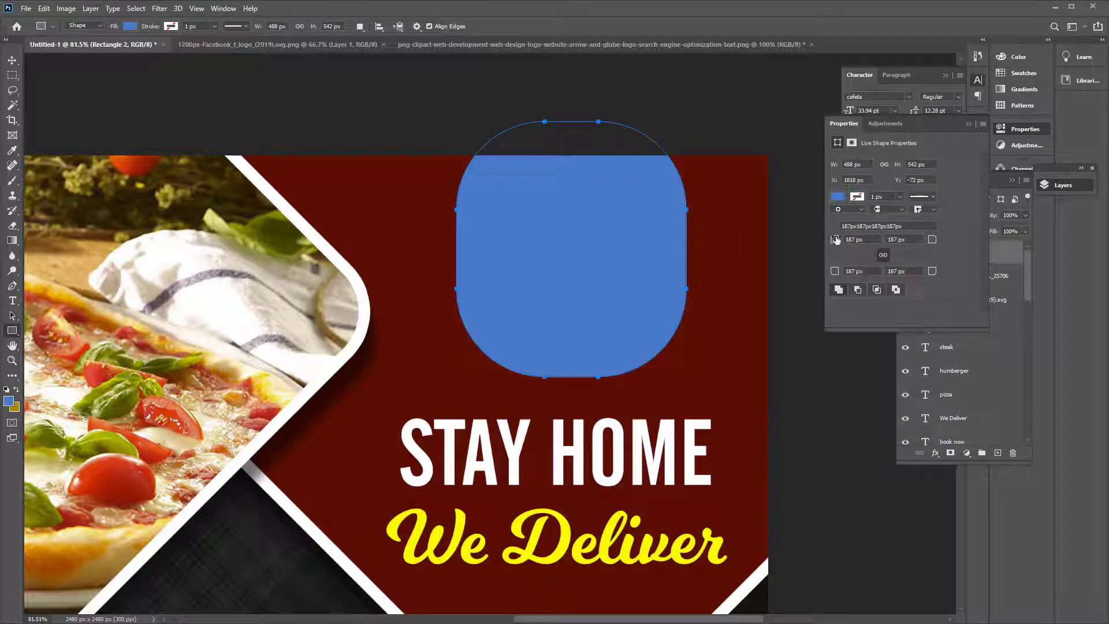
{"action": "left_click_drag", "start_coordinate": [836, 239], "coordinate": [757, 235]}
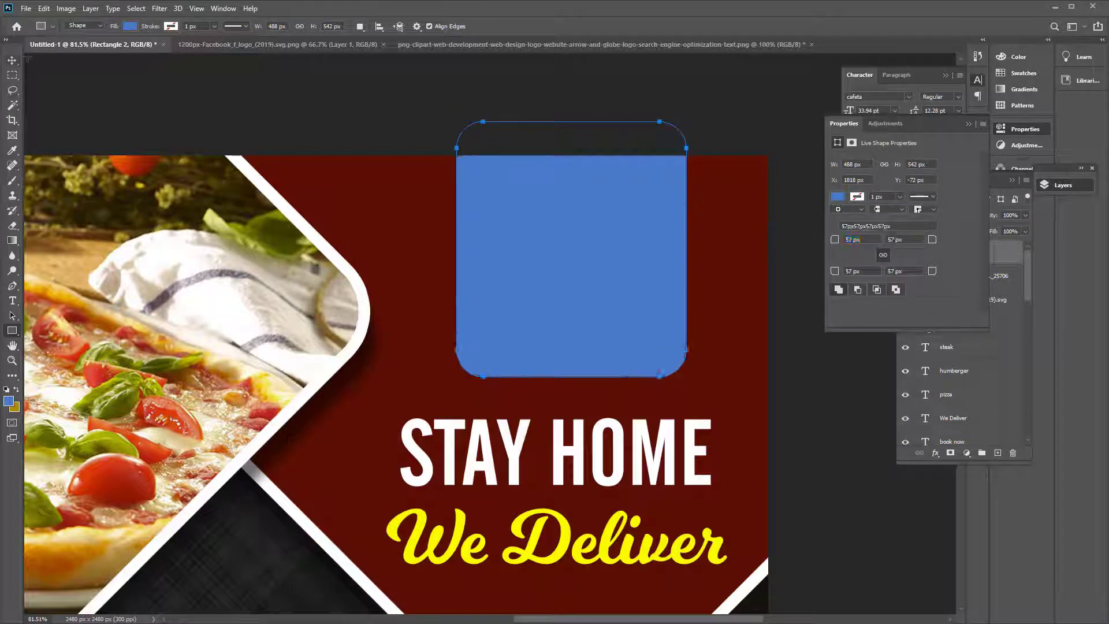
Fill the card with #ffffff and move it just beneath the logo layer
{"action": "left_click", "coordinate": [130, 27]}
{"action": "left_click", "coordinate": [201, 50]}
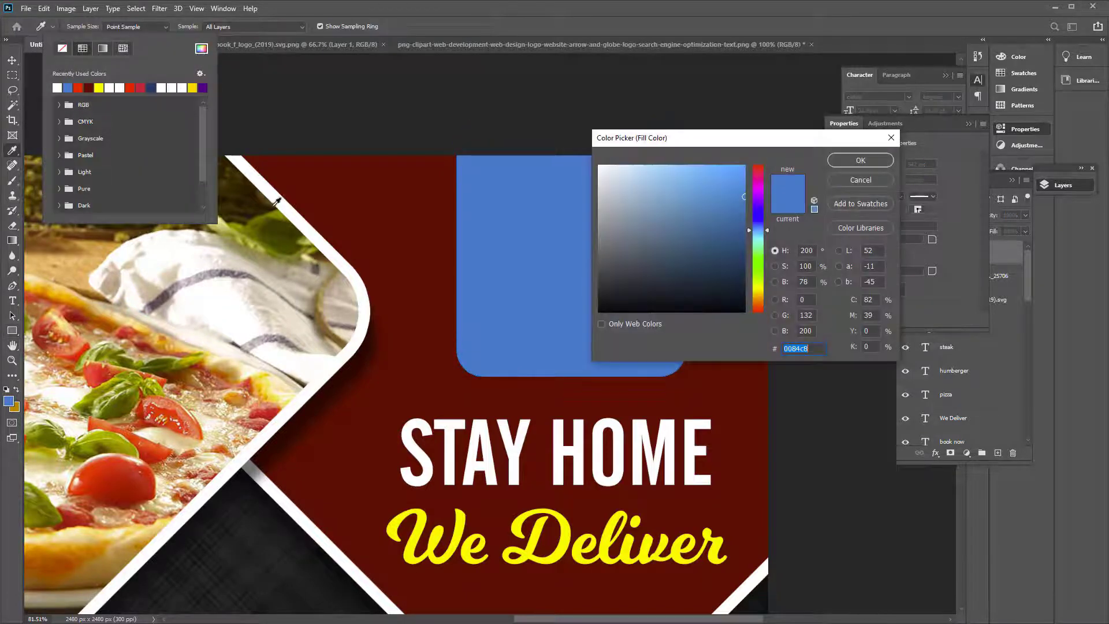
{"action": "type", "text": "ffffff"}
{"action": "left_click", "coordinate": [841, 162]}
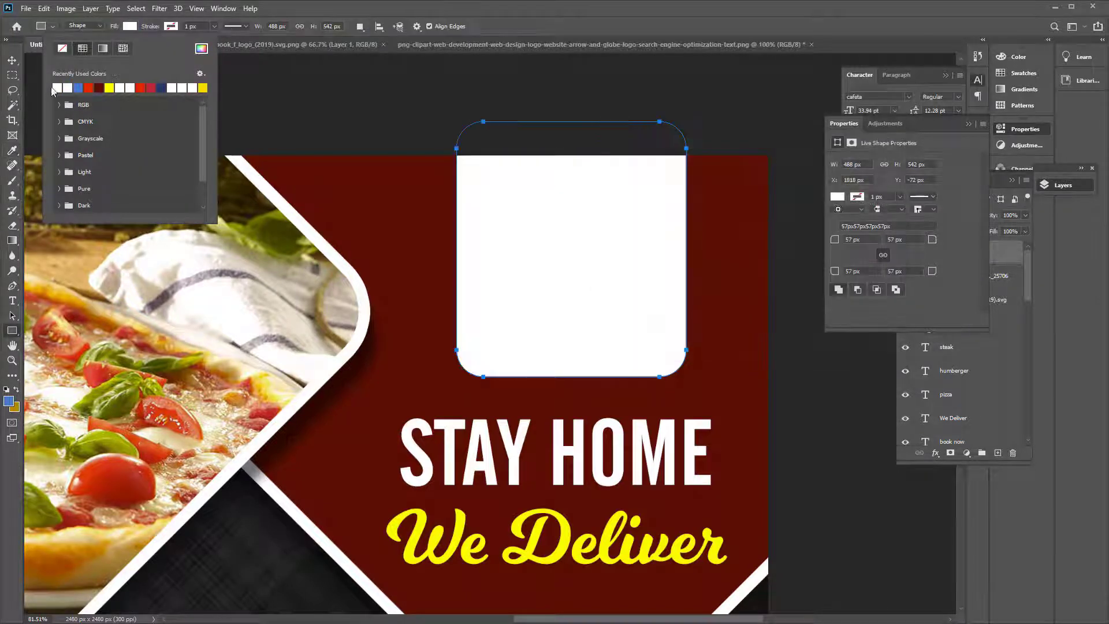
{"action": "left_click", "coordinate": [12, 60]}
{"action": "key", "text": "ctrl+bracketleft"}
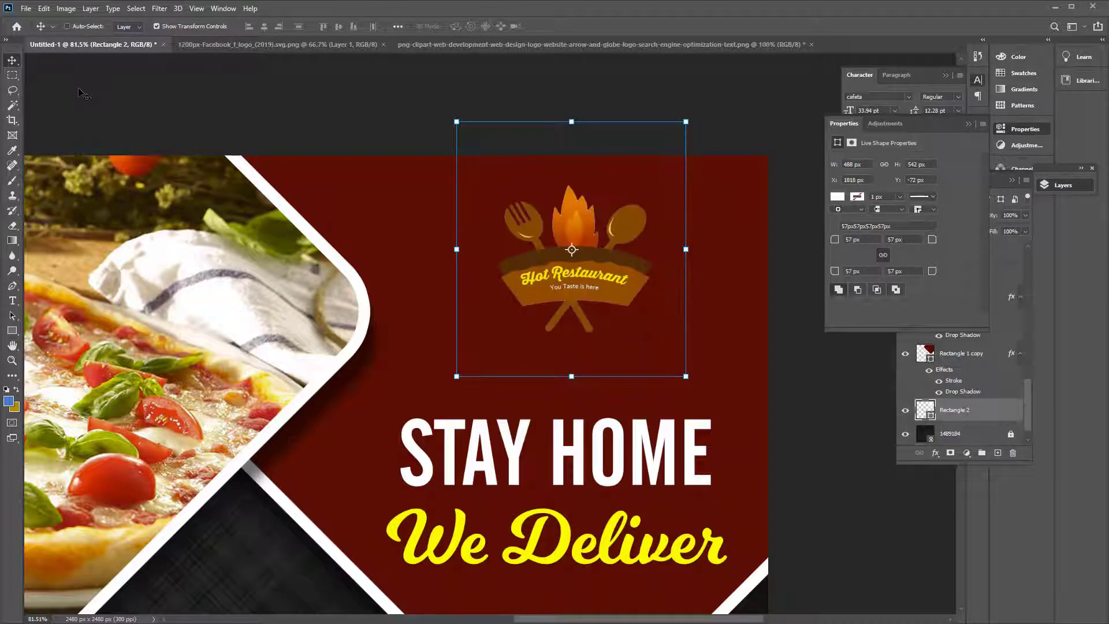
{"action": "key", "text": "ctrl+bracketleft"}
{"action": "key", "text": "ctrl+bracketright"}
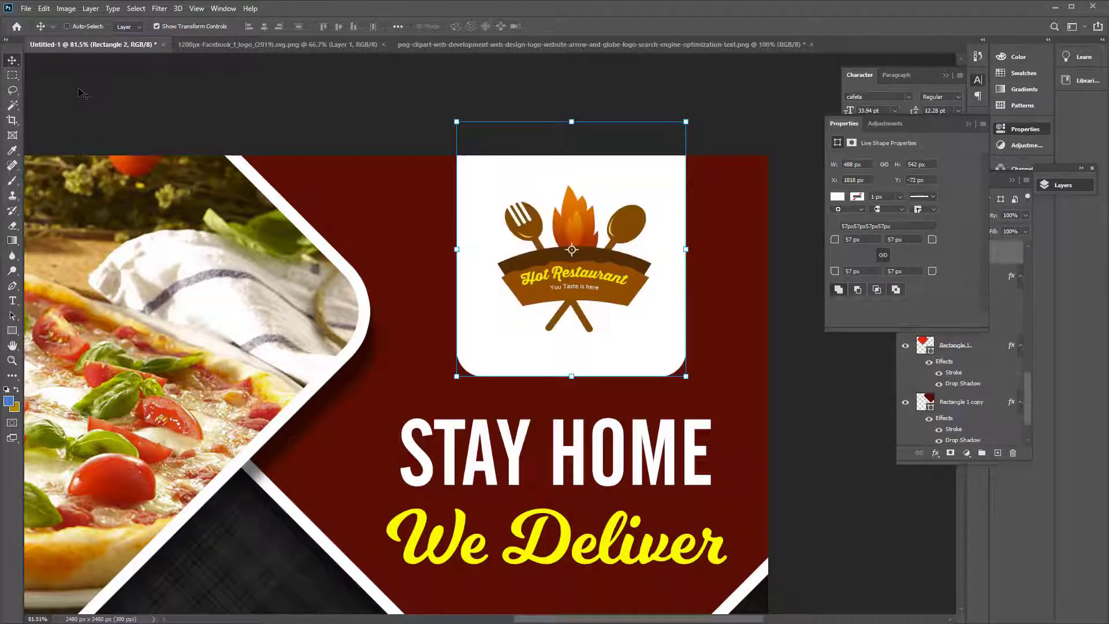
{"action": "left_click", "coordinate": [936, 453]}
Apply a drop shadow to the white card with its distance pulled in closer
{"action": "left_click", "coordinate": [956, 574]}
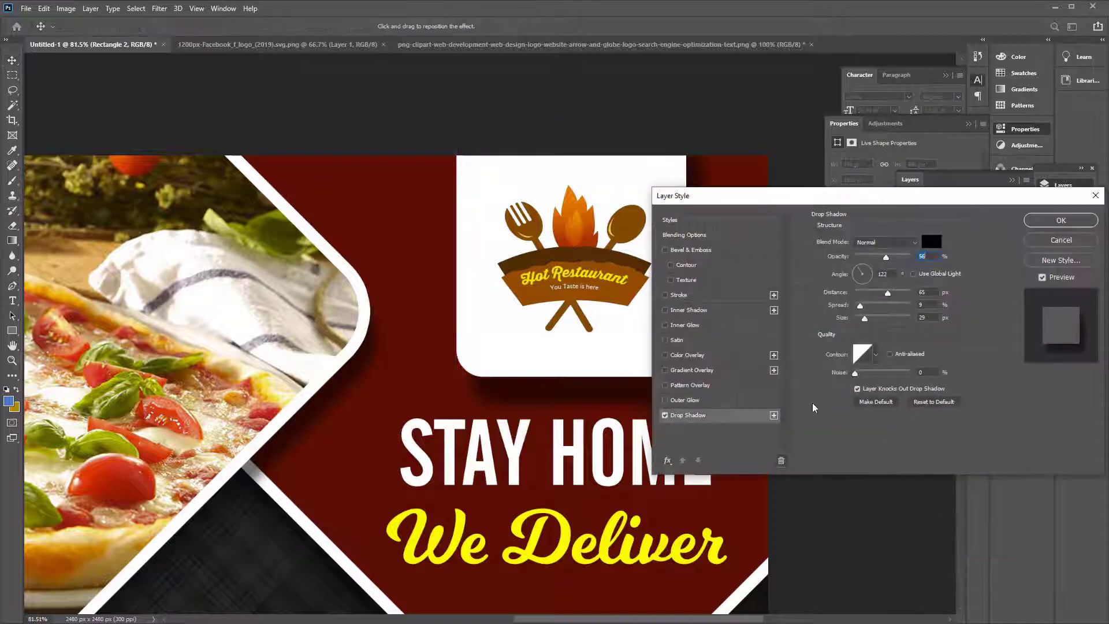
{"action": "mouse_move", "coordinate": [888, 296]}
{"action": "left_mouse_down"}
{"action": "mouse_move", "coordinate": [860, 317]}
{"action": "mouse_move", "coordinate": [866, 298]}
{"action": "left_mouse_up"}
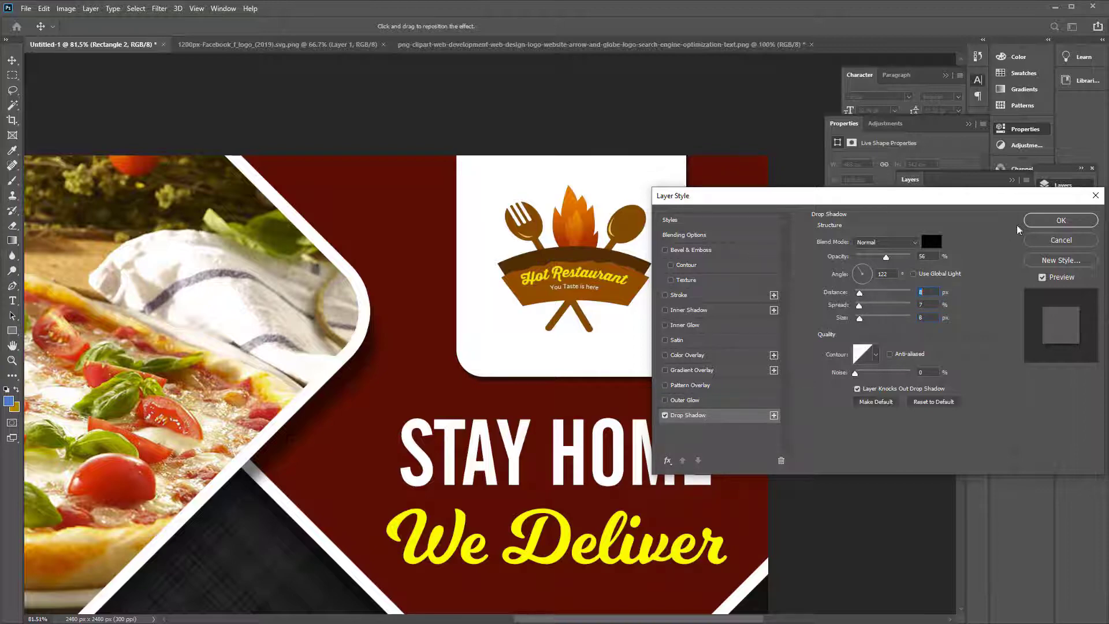
{"action": "left_click", "coordinate": [1040, 220]}
Scale the restaurant logo up to fill its white card, then fit the flyer on screen
{"action": "left_click", "coordinate": [680, 367]}
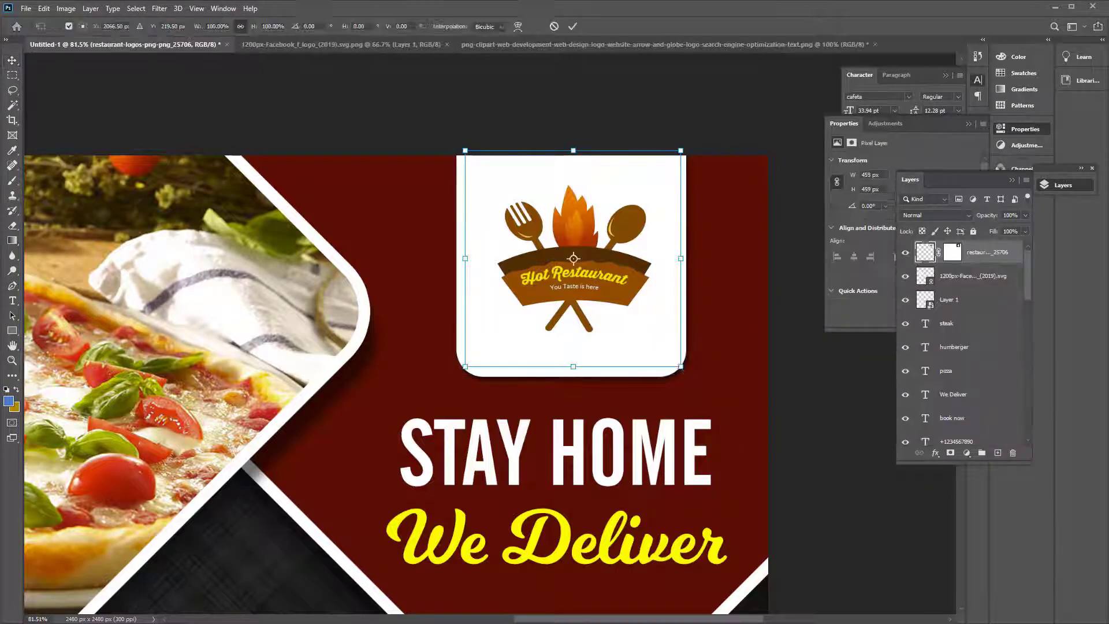
{"action": "left_click_drag", "start_coordinate": [681, 366], "coordinate": [694, 376]}
{"action": "key", "text": "Return"}
{"action": "key", "text": "ctrl+0"}
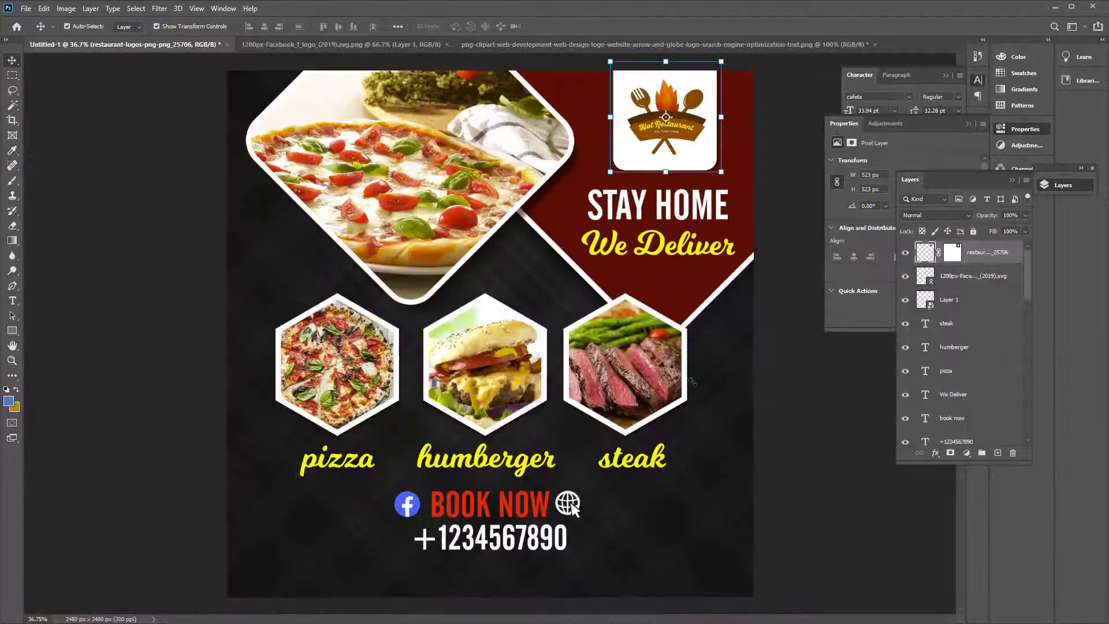
Move the three hexagon photos and their labels lower and enlarge them together
{"action": "left_click_drag", "start_coordinate": [267, 270], "coordinate": [745, 570]}
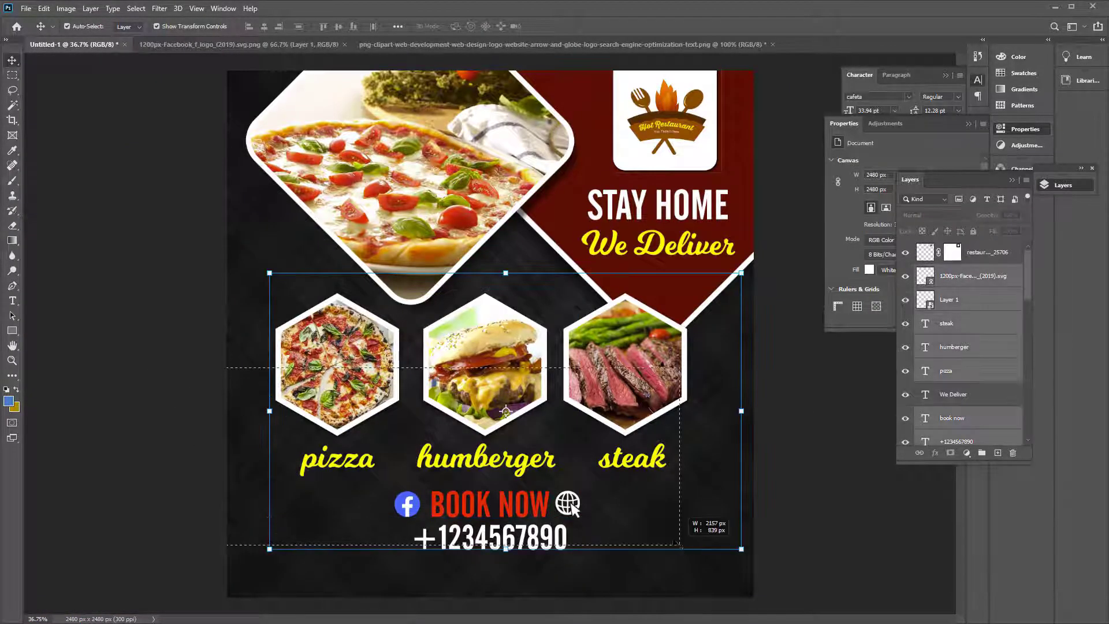
{"action": "left_click_drag", "start_coordinate": [627, 418], "coordinate": [626, 441]}
{"action": "mouse_move", "coordinate": [228, 385]}
{"action": "left_mouse_down"}
{"action": "mouse_move", "coordinate": [704, 476]}
{"action": "mouse_move", "coordinate": [778, 513]}
{"action": "left_mouse_up"}
{"action": "key", "text": "ctrl+t"}
{"action": "left_click_drag", "start_coordinate": [656, 410], "coordinate": [655, 400]}
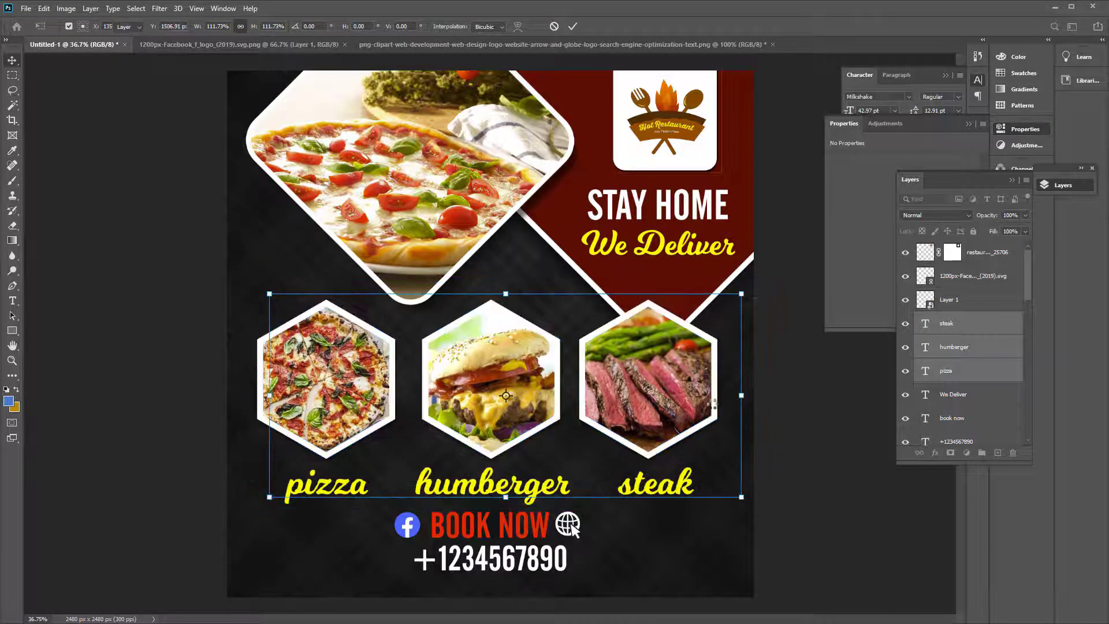
{"action": "key", "text": "Return"}
{"action": "left_click", "coordinate": [810, 435]}
Nudge the BOOK NOW row slightly right and clear the selection
{"action": "scroll", "coordinate": [603, 549], "scroll_direction": "down", "scroll_amount": 2}
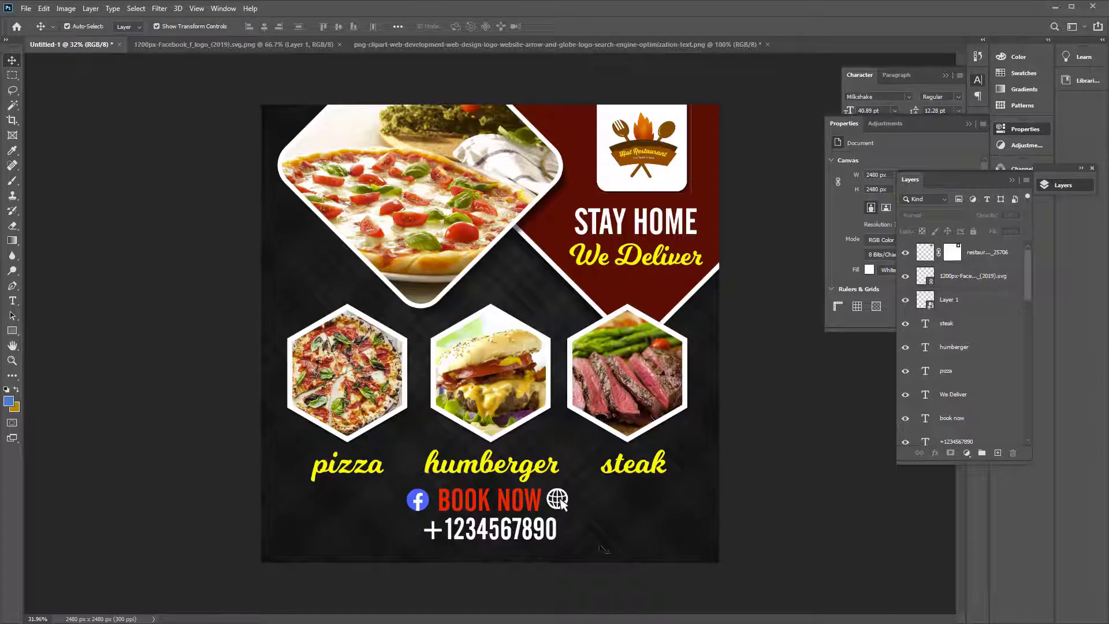
{"action": "left_click_drag", "start_coordinate": [604, 513], "coordinate": [433, 485]}
{"action": "left_click_drag", "start_coordinate": [561, 500], "coordinate": [563, 501]}
{"action": "left_click", "coordinate": [513, 534]}
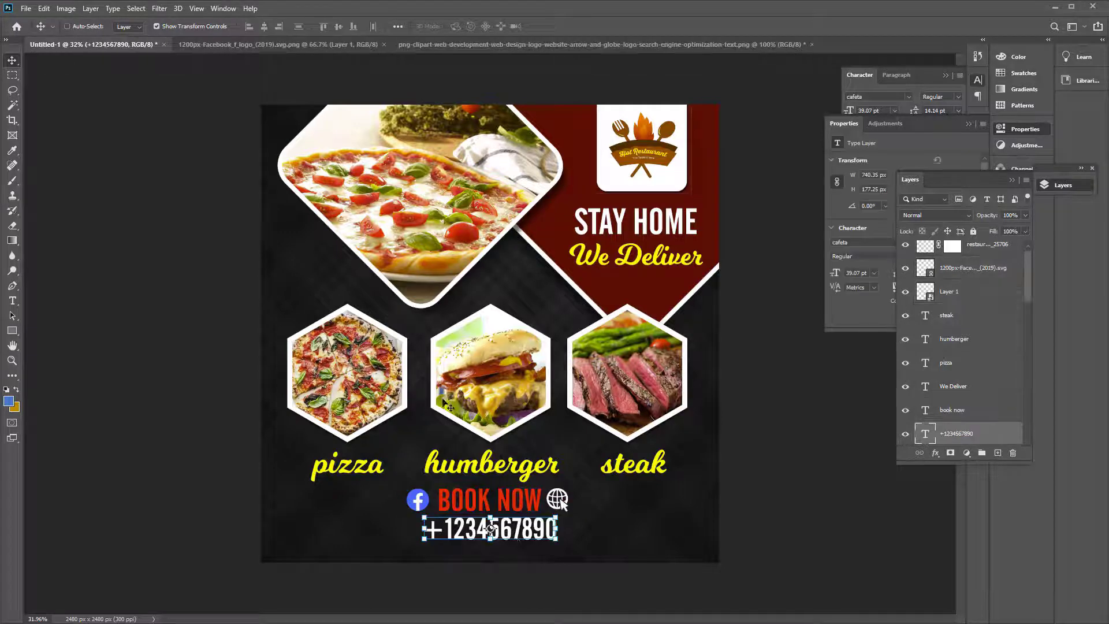
{"action": "key", "text": "ctrl+a"}
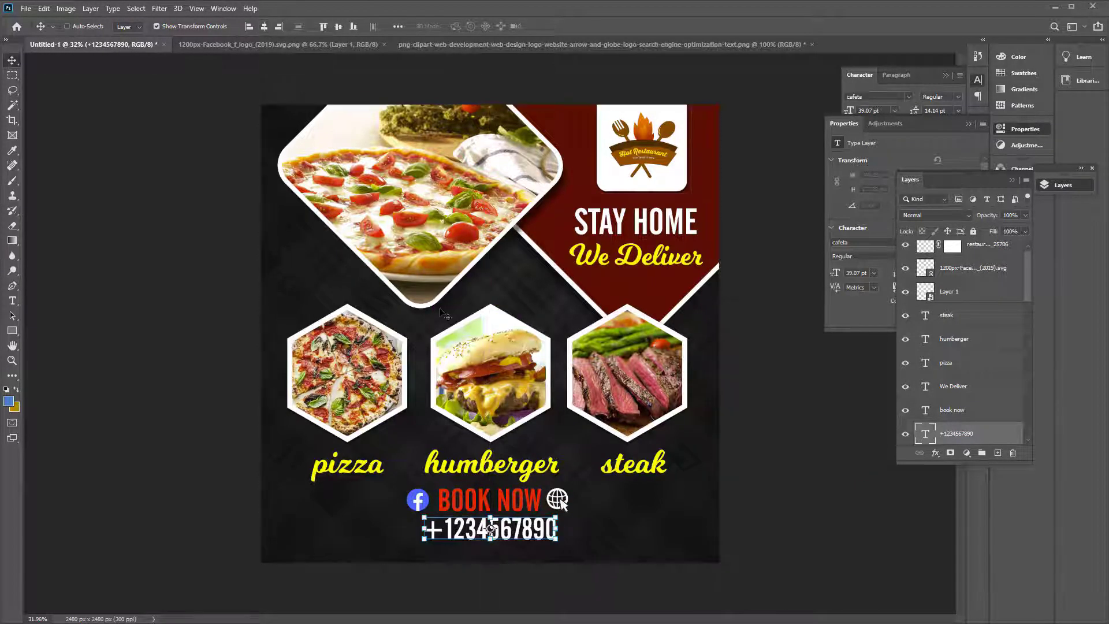
{"action": "key", "text": "ctrl+d"}
{"action": "left_click", "coordinate": [305, 365]}
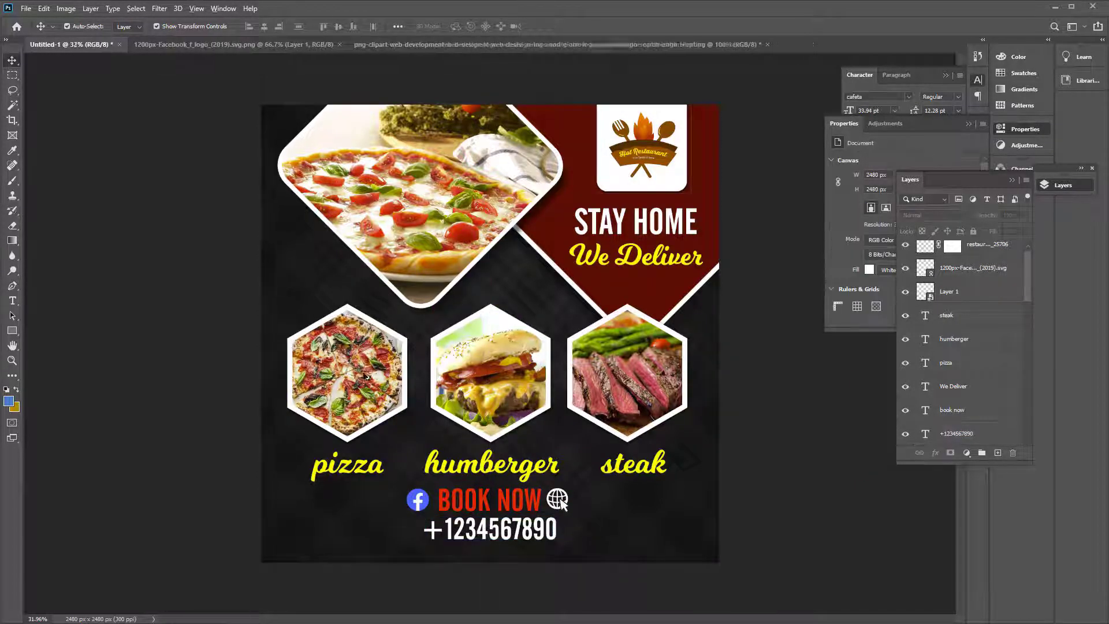
{"action": "scroll", "coordinate": [306, 370], "scroll_direction": "down", "scroll_amount": 1}
Draw a thin dark red rectangle bar to the left of the phone number
{"action": "key", "text": "u"}
{"action": "scroll", "coordinate": [323, 514], "scroll_direction": "up", "scroll_amount": 3}
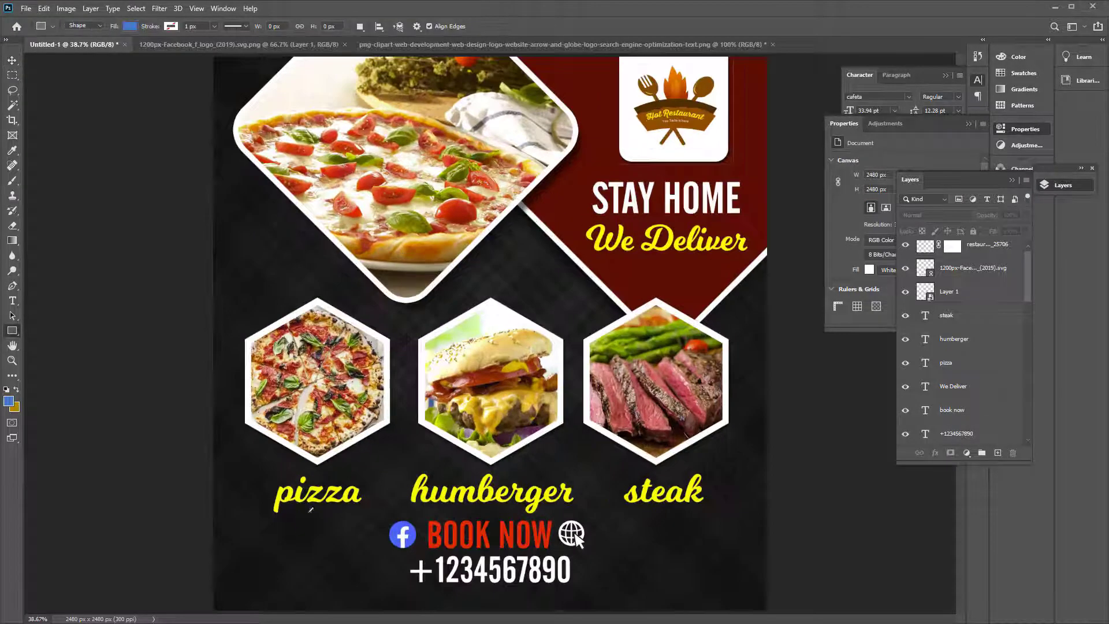
{"action": "scroll", "coordinate": [373, 561], "scroll_direction": "up", "scroll_amount": 3}
{"action": "scroll", "coordinate": [376, 387], "scroll_direction": "up", "scroll_amount": 1}
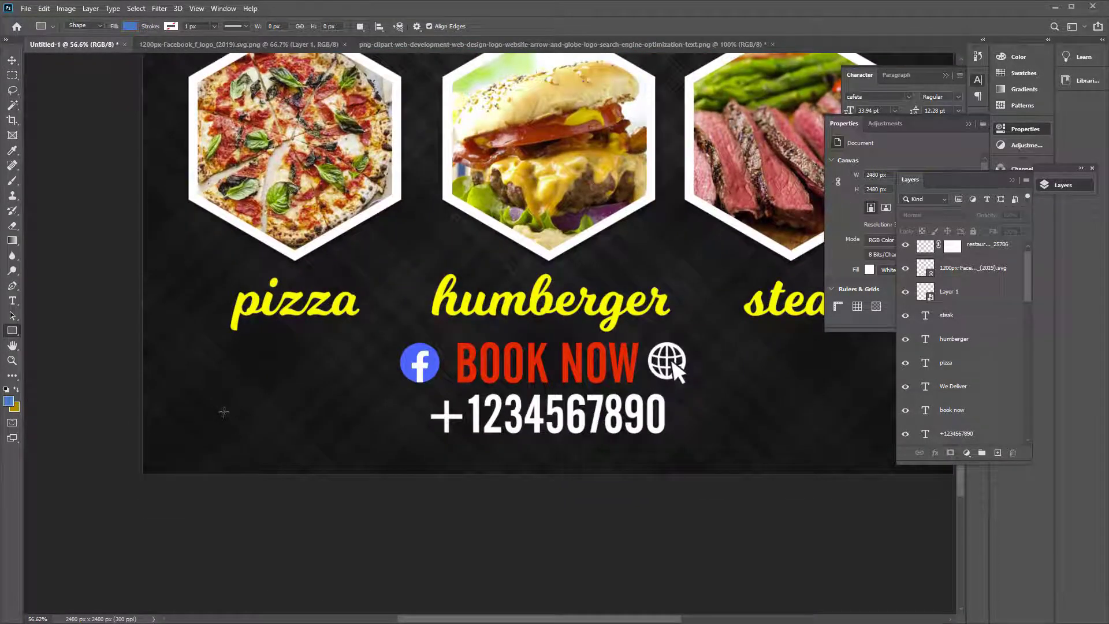
{"action": "left_click_drag", "start_coordinate": [224, 411], "coordinate": [425, 418]}
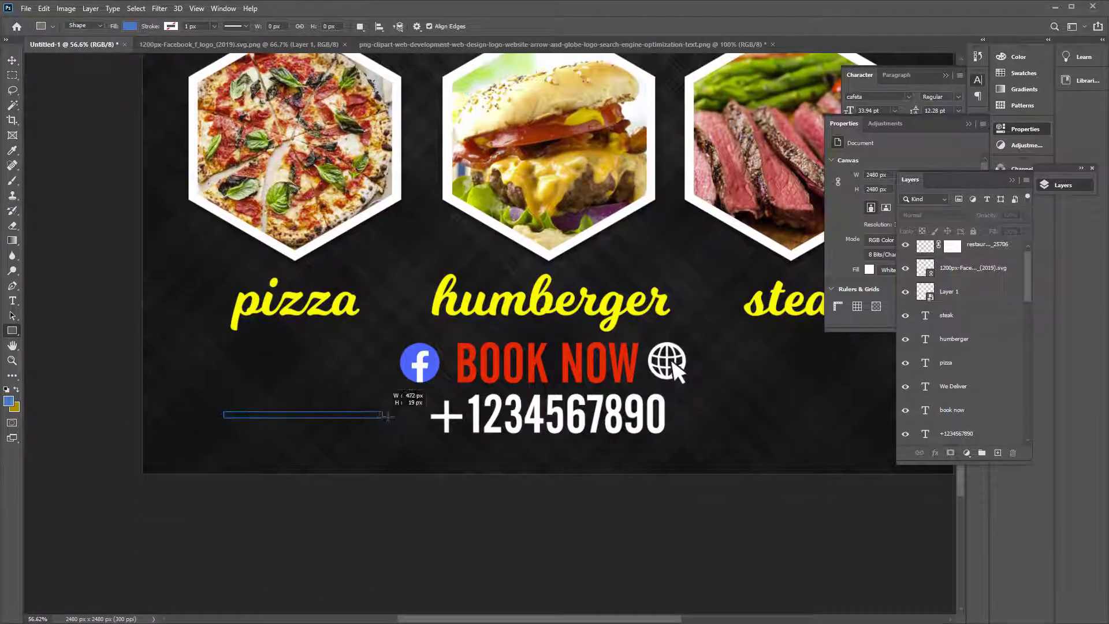
{"action": "left_click", "coordinate": [130, 26]}
{"action": "left_click", "coordinate": [99, 86]}
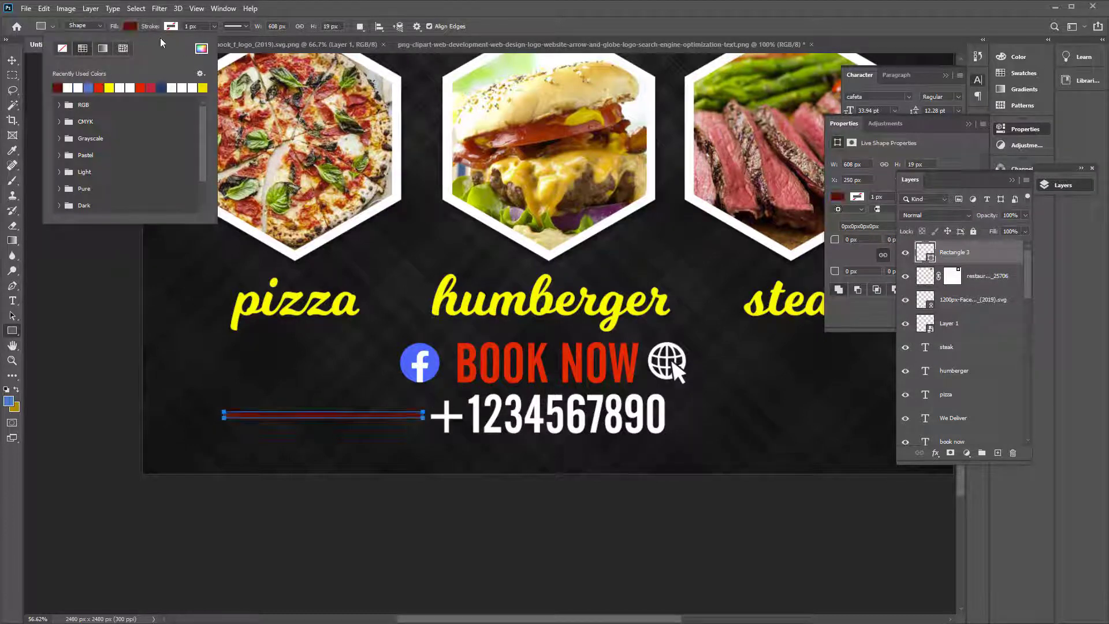
{"action": "key", "text": "Return"}
Stretch the red bar further left toward the flyer edge
{"action": "left_click", "coordinate": [6, 64]}
{"action": "scroll", "coordinate": [208, 407], "scroll_direction": "up", "scroll_amount": 5}
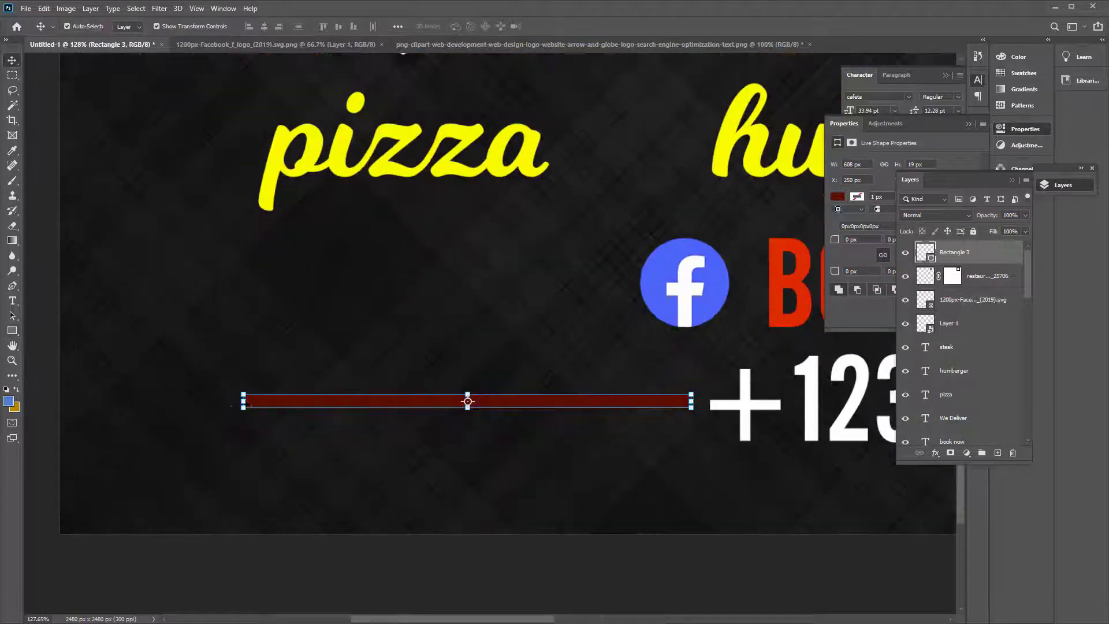
{"action": "left_click_drag", "start_coordinate": [243, 401], "coordinate": [47, 401]}
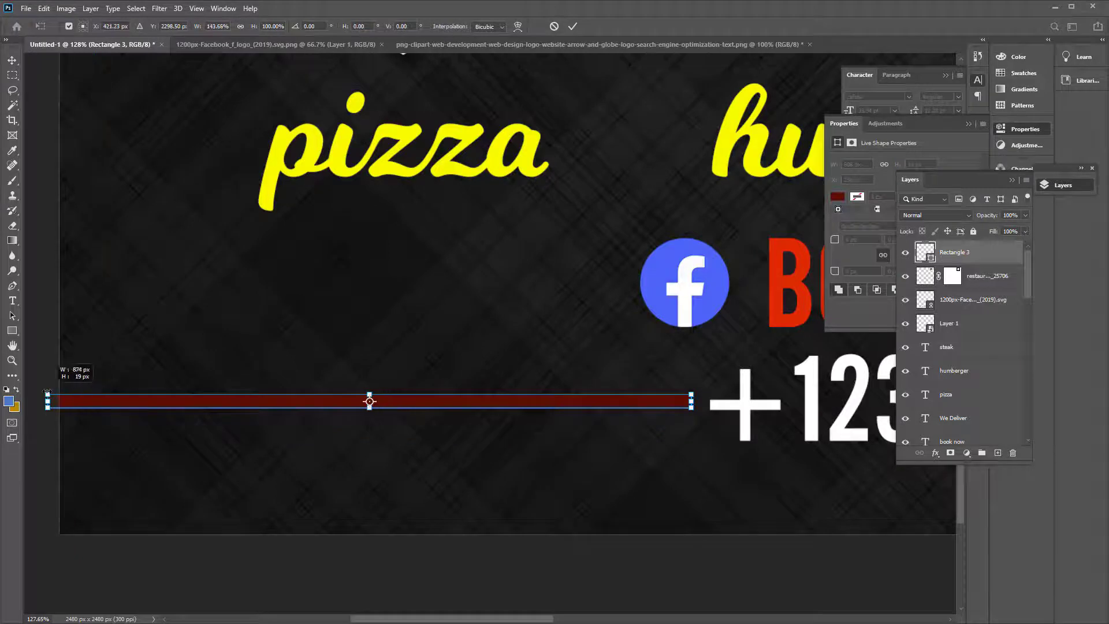
{"action": "key", "text": "ctrl+0"}
{"action": "left_click", "coordinate": [238, 556]}
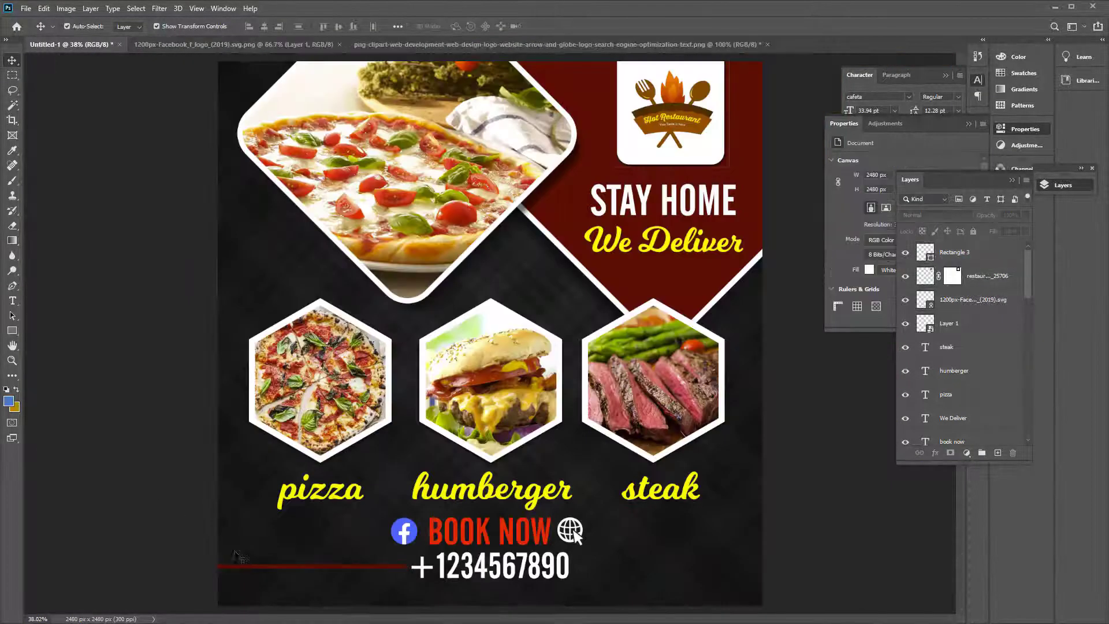
Duplicate the red bar to the right side of the phone number
{"action": "mouse_move", "coordinate": [249, 569]}
{"action": "left_mouse_down"}
{"action": "mouse_move", "coordinate": [722, 568]}
{"action": "mouse_move", "coordinate": [616, 568]}
{"action": "left_mouse_up"}
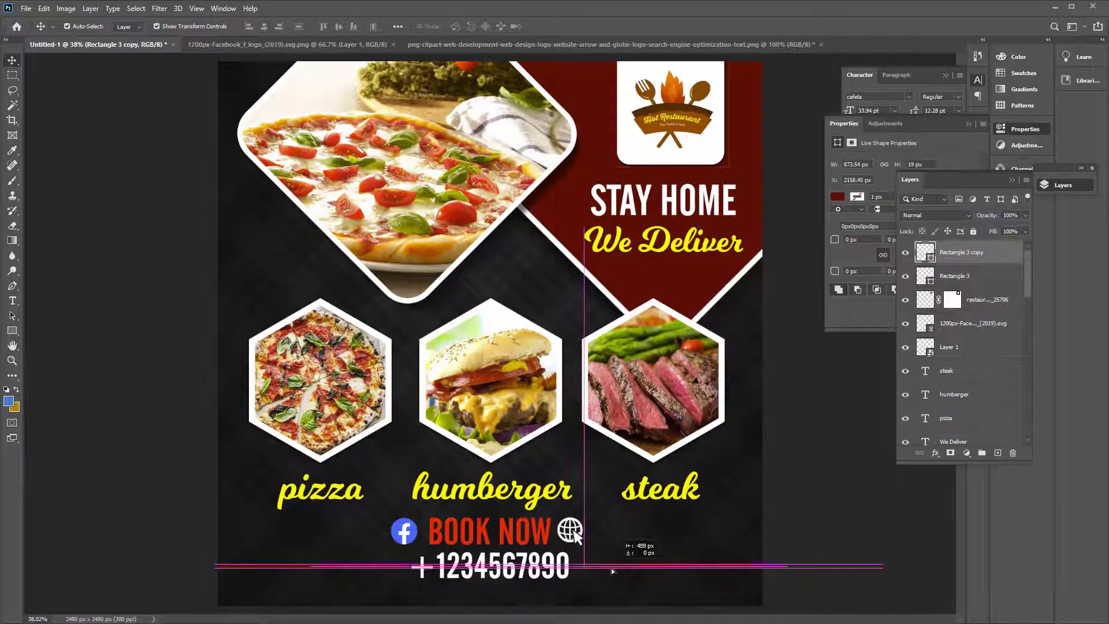
{"action": "left_click", "coordinate": [845, 516]}
{"action": "key", "text": "ctrl+0"}
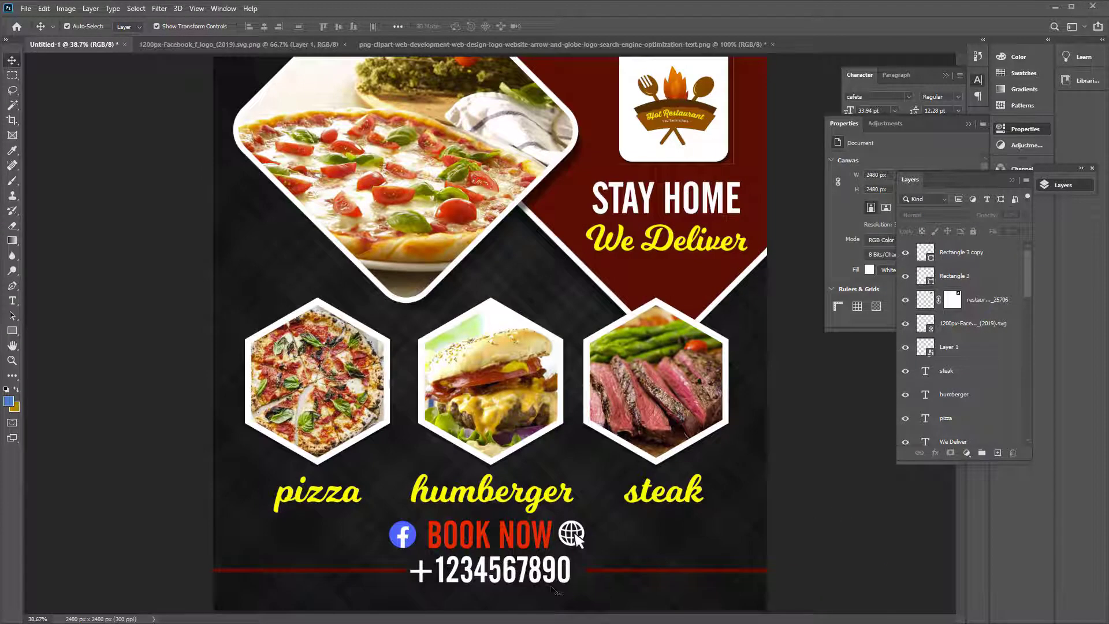
{"action": "left_click", "coordinate": [396, 570]}
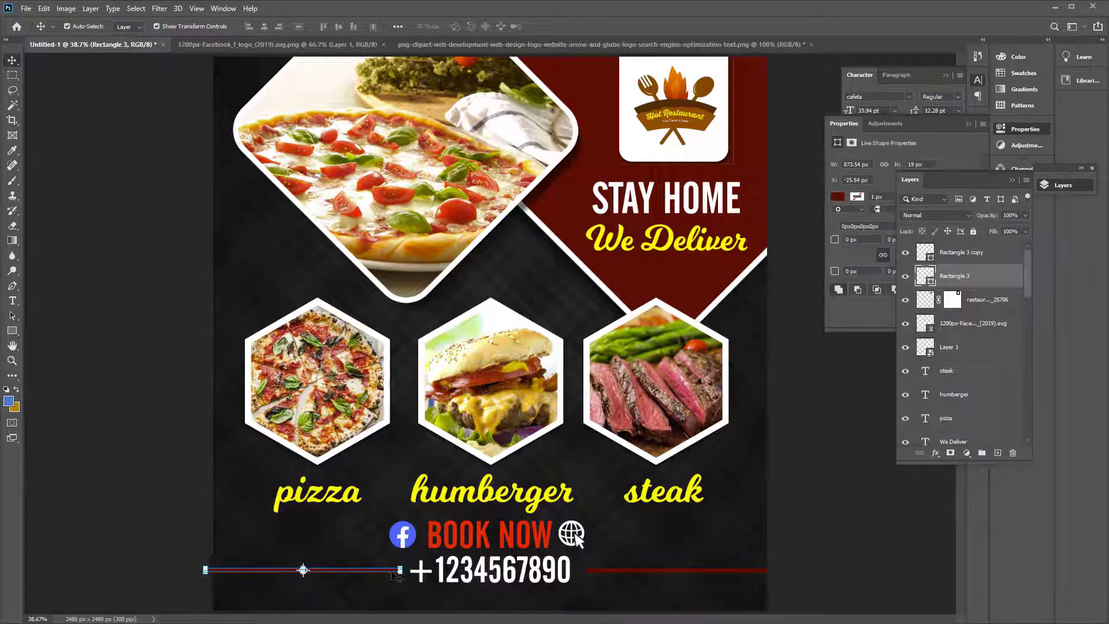
{"action": "left_click", "coordinate": [127, 498]}
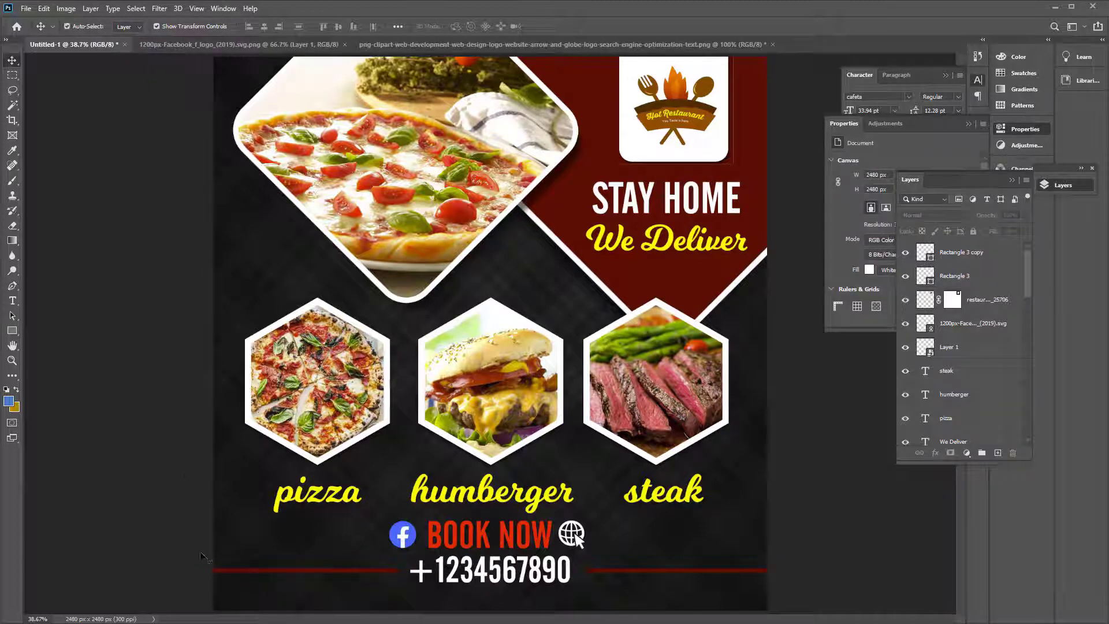
Move both red bars lower and shift the BOOK NOW row down slightly
{"action": "left_click_drag", "start_coordinate": [202, 556], "coordinate": [783, 585]}
{"action": "left_click_drag", "start_coordinate": [670, 582], "coordinate": [670, 589]}
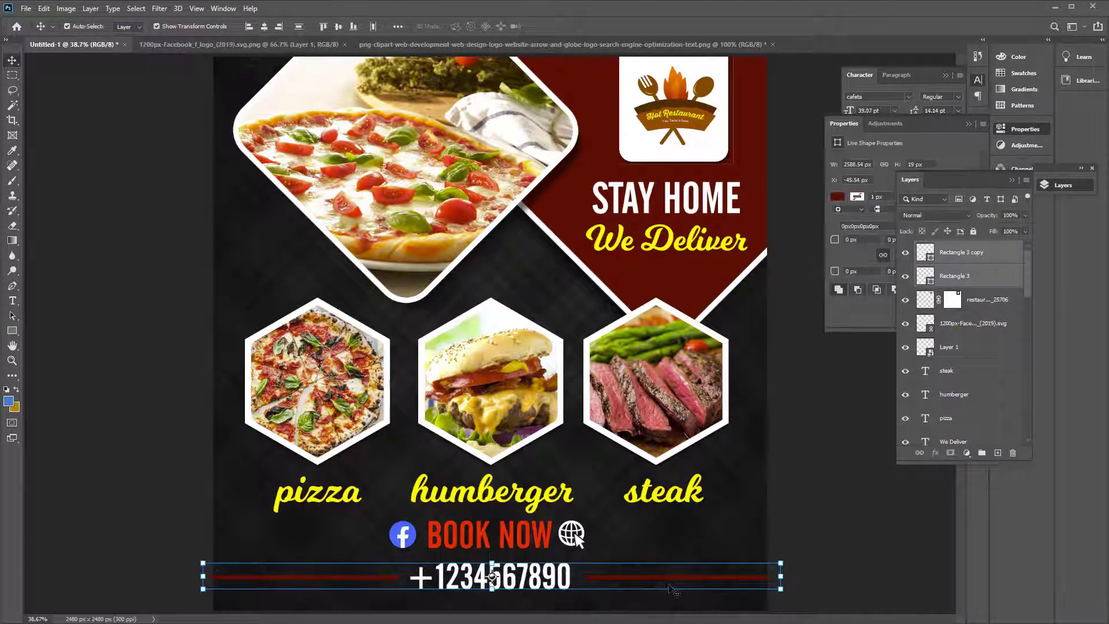
{"action": "left_click_drag", "start_coordinate": [185, 532], "coordinate": [693, 602]}
{"action": "left_click", "coordinate": [153, 560]}
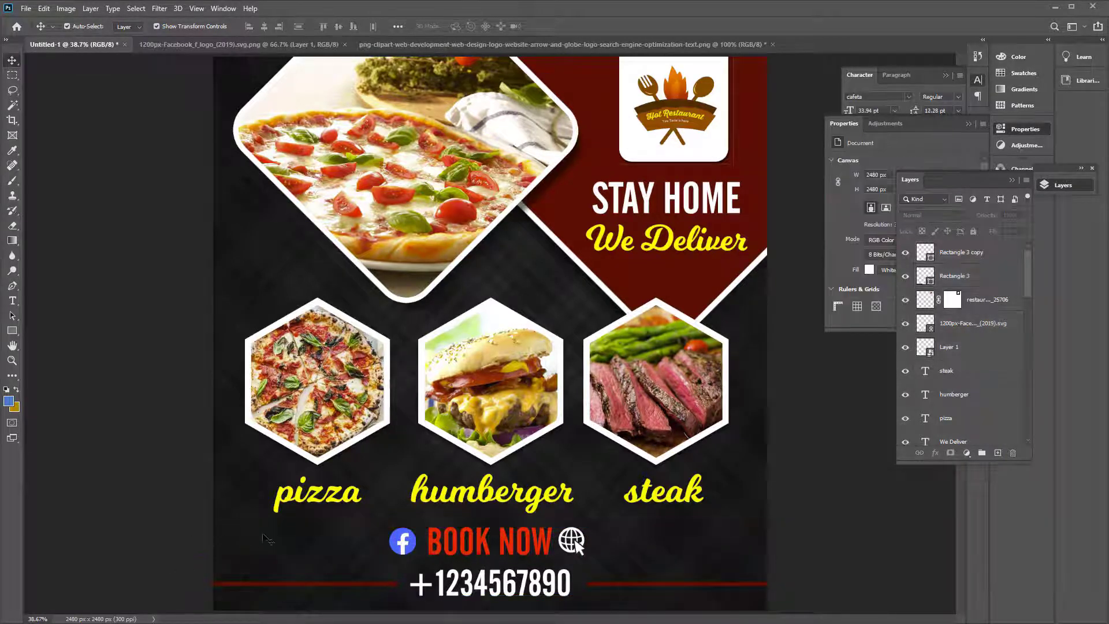
{"action": "left_click_drag", "start_coordinate": [604, 544], "coordinate": [323, 522]}
Nudge the BOOK NOW row down and select the restaurant logo layer
{"action": "key", "text": "shift+Down"}
{"action": "key", "text": "shift+Down"}
{"action": "key", "text": "shift+Down"}
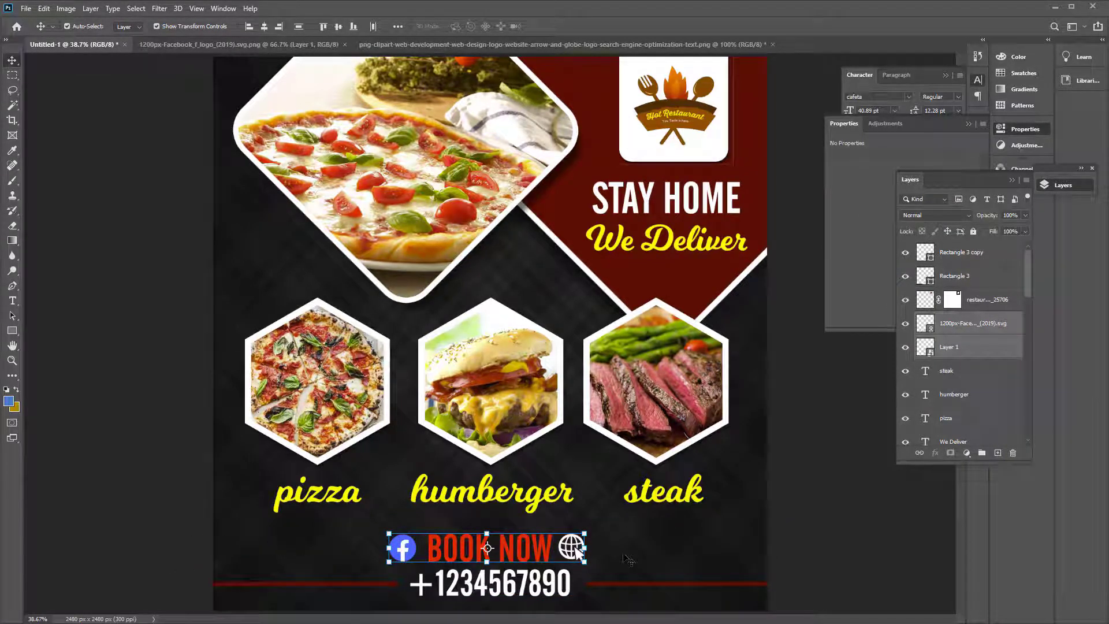
{"action": "scroll", "coordinate": [805, 433], "scroll_direction": "down", "scroll_amount": 2}
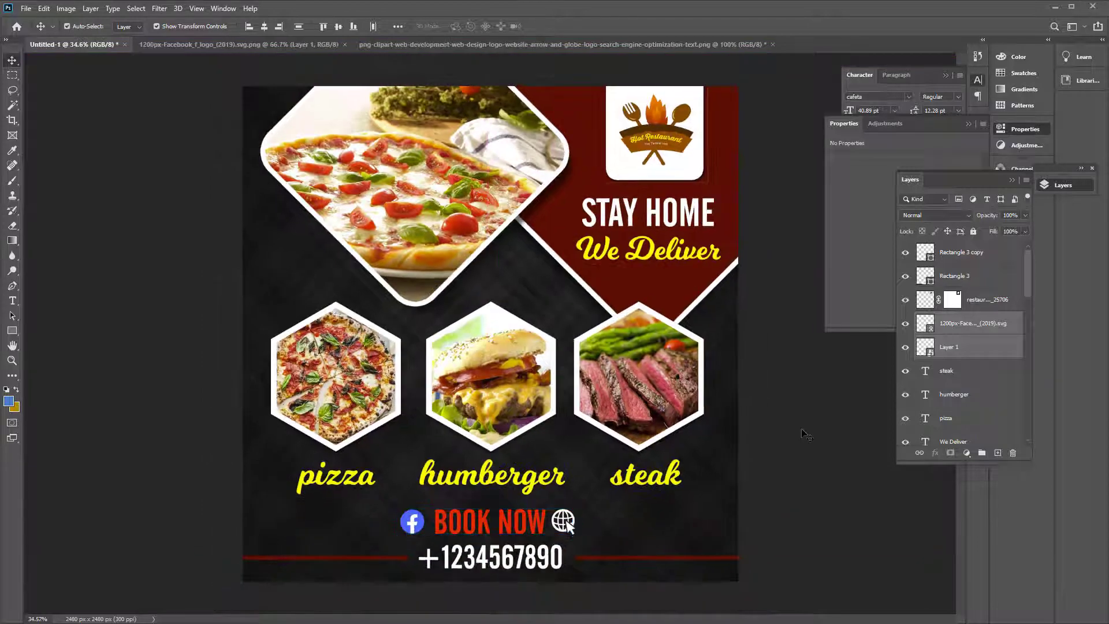
{"action": "left_click", "coordinate": [806, 434]}
{"action": "scroll", "coordinate": [654, 145], "scroll_direction": "up", "scroll_amount": 5}
{"action": "scroll", "coordinate": [606, 173], "scroll_direction": "up", "scroll_amount": 5}
{"action": "scroll", "coordinate": [584, 204], "scroll_direction": "up", "scroll_amount": 3}
{"action": "left_click", "coordinate": [583, 203]}
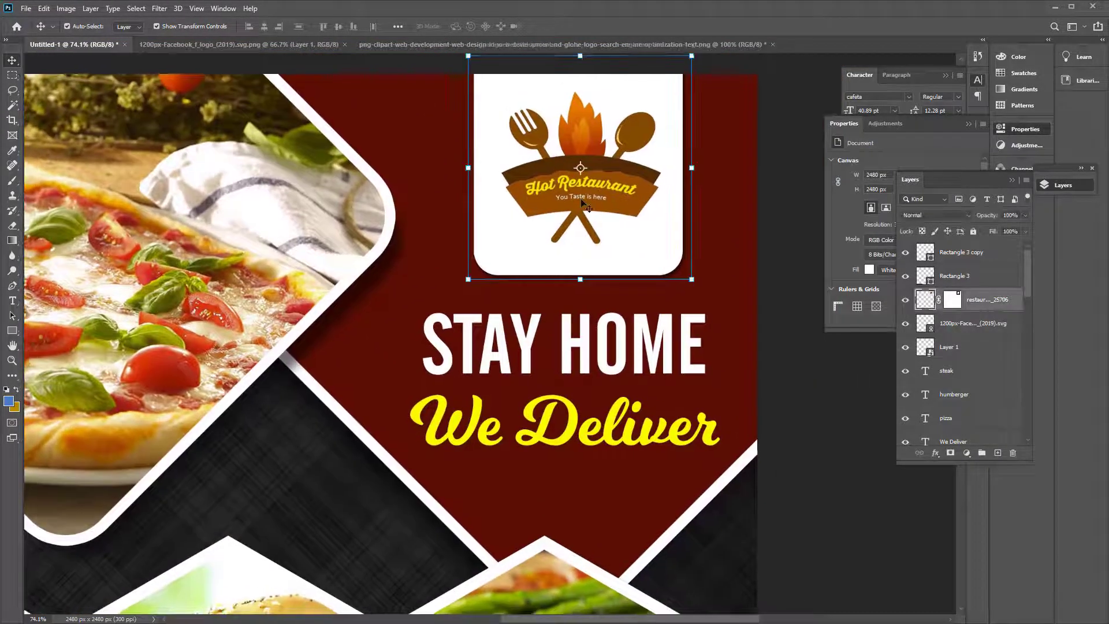
Convert the logo layer to a smart object, then rasterize it
{"action": "right_click", "coordinate": [973, 299]}
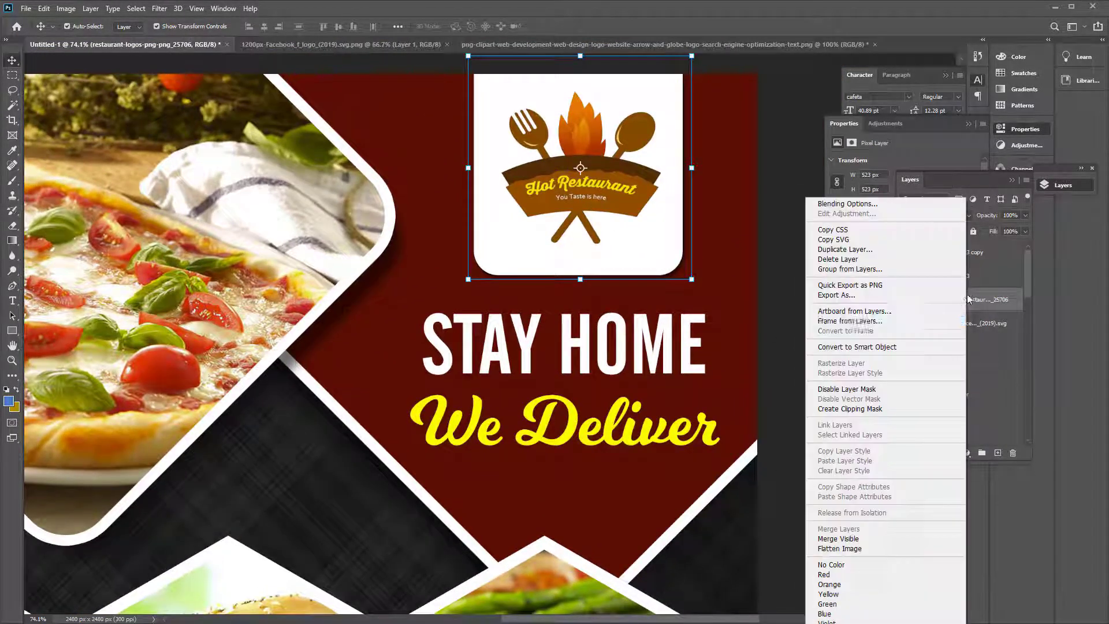
{"action": "left_click", "coordinate": [855, 347]}
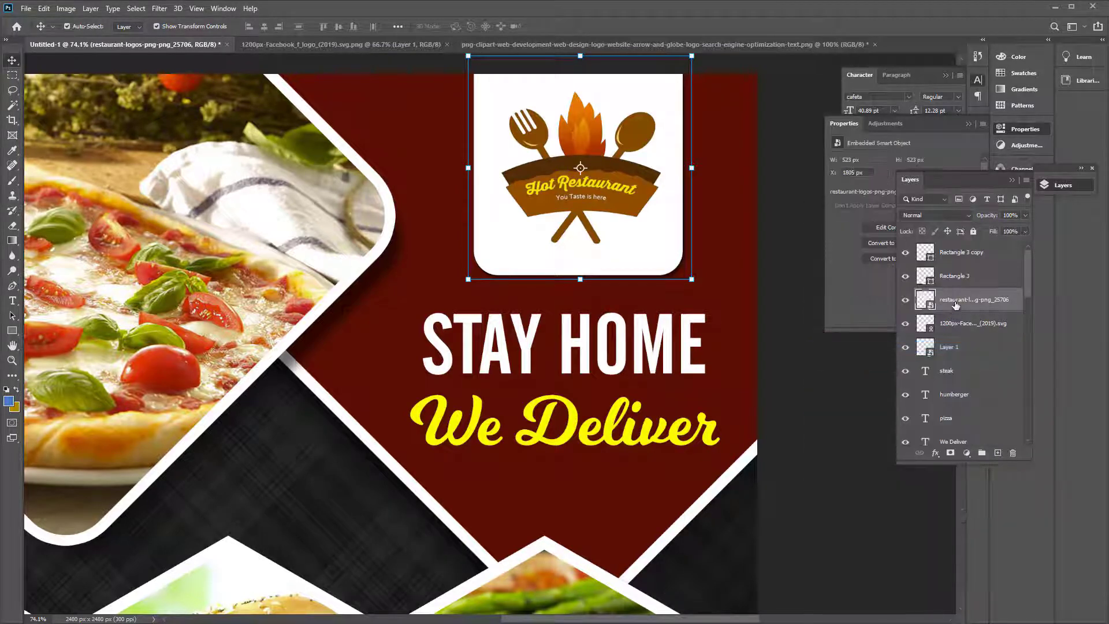
{"action": "right_click", "coordinate": [958, 299]}
{"action": "left_click", "coordinate": [852, 390]}
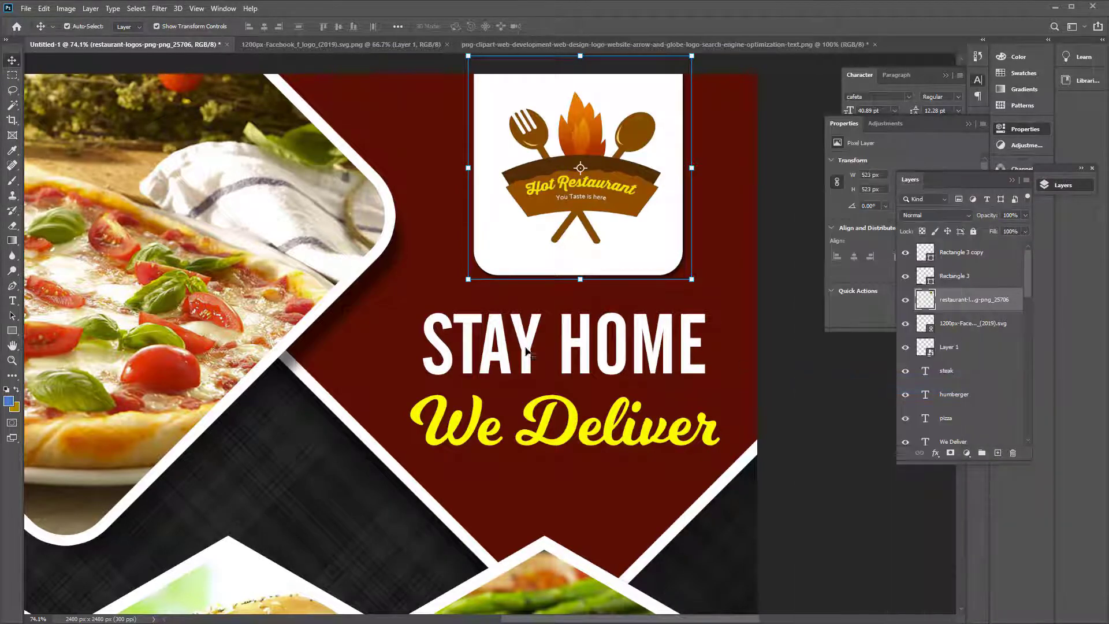
Marquee-select the logo area, fit the flyer on screen, and close the Layers, Properties and Character panels
{"action": "key", "text": "m"}
{"action": "mouse_move", "coordinate": [442, 255]}
{"action": "left_mouse_down"}
{"action": "mouse_move", "coordinate": [671, 68]}
{"action": "mouse_move", "coordinate": [762, 325]}
{"action": "left_mouse_up"}
{"action": "key", "text": "v"}
{"action": "key", "text": "ctrl+0"}
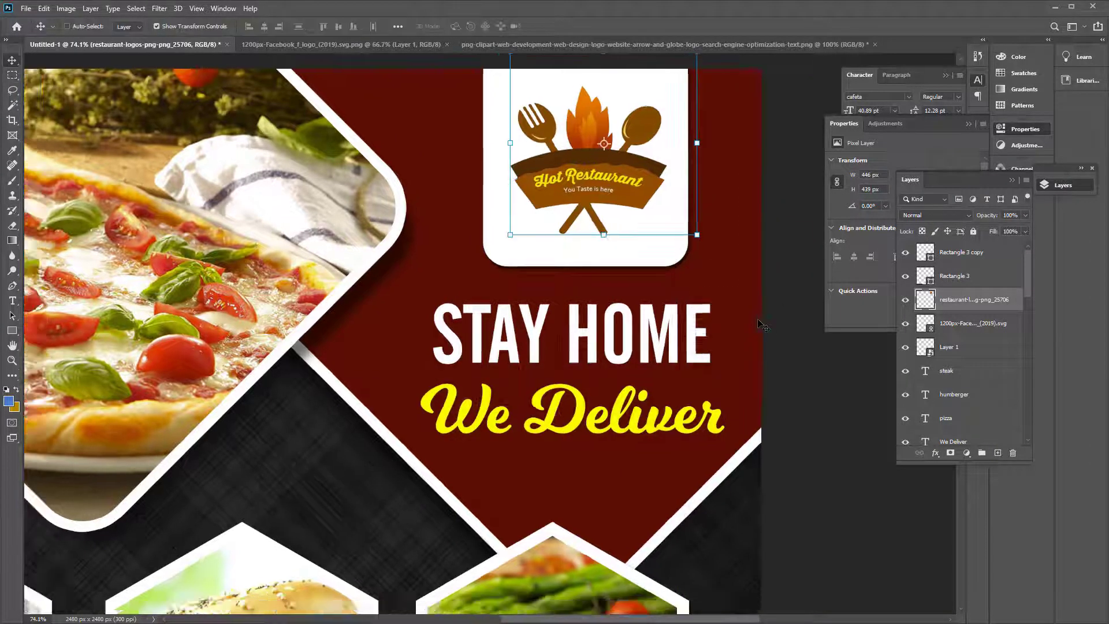
{"action": "left_click", "coordinate": [1013, 180]}
{"action": "left_click", "coordinate": [969, 124]}
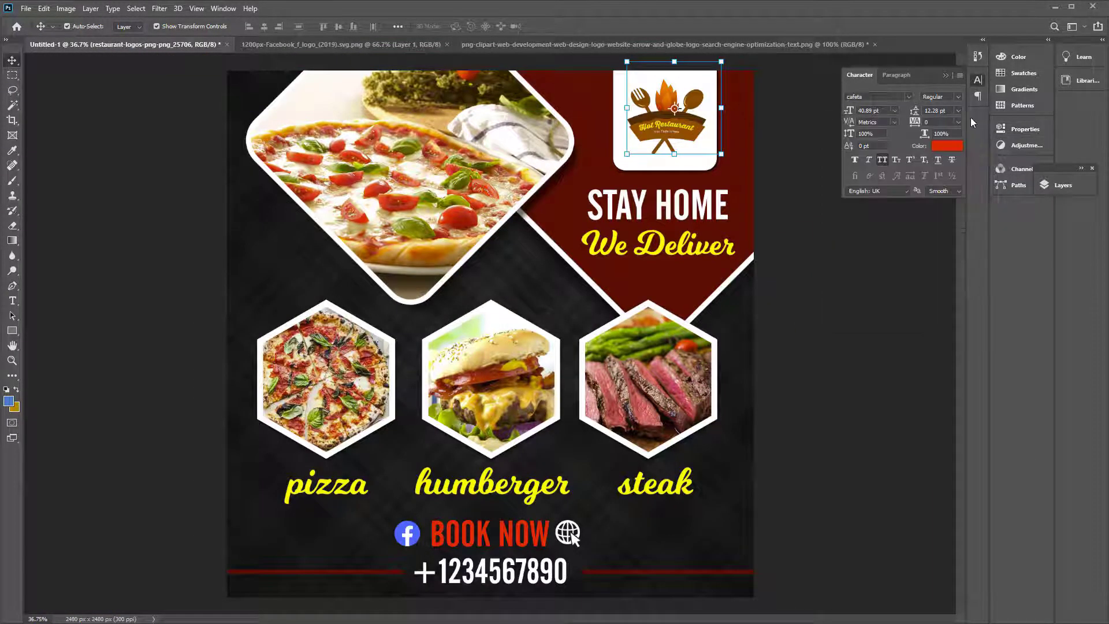
{"action": "left_click", "coordinate": [946, 76]}
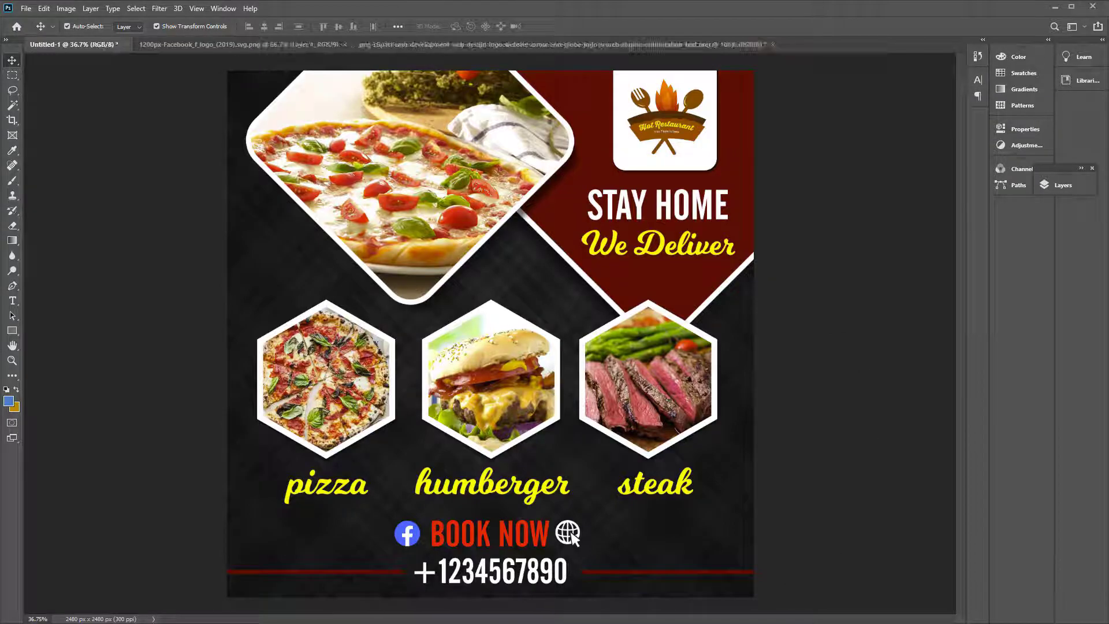